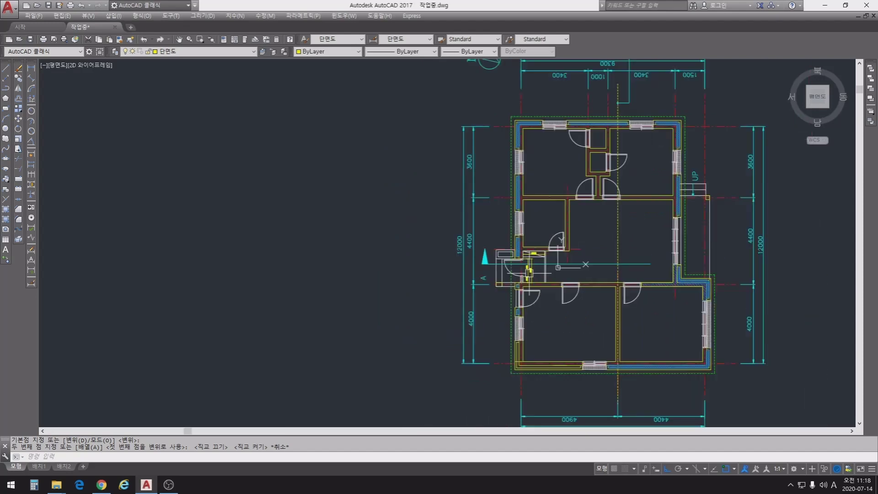
- Delete the 300 height dimension between the ground line and the entrance landing in the section drawing
middle_click_drag(562, 376, 546, 254)
scroll(527, 315, "up", 6)
scroll(482, 241, "up", 4)
mouse_move(481, 241)
middle_mouse_down()
mouse_move(451, 349)
mouse_move(575, 362)
middle_mouse_up()
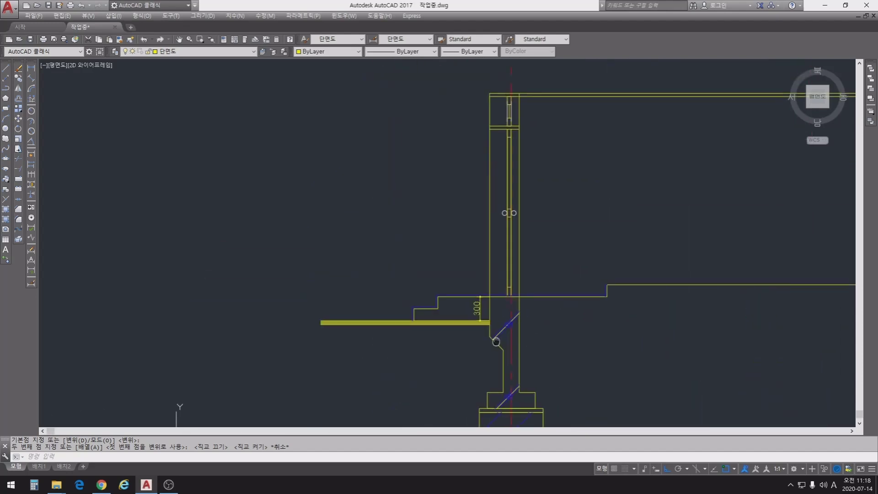
scroll(474, 330, "up", 4)
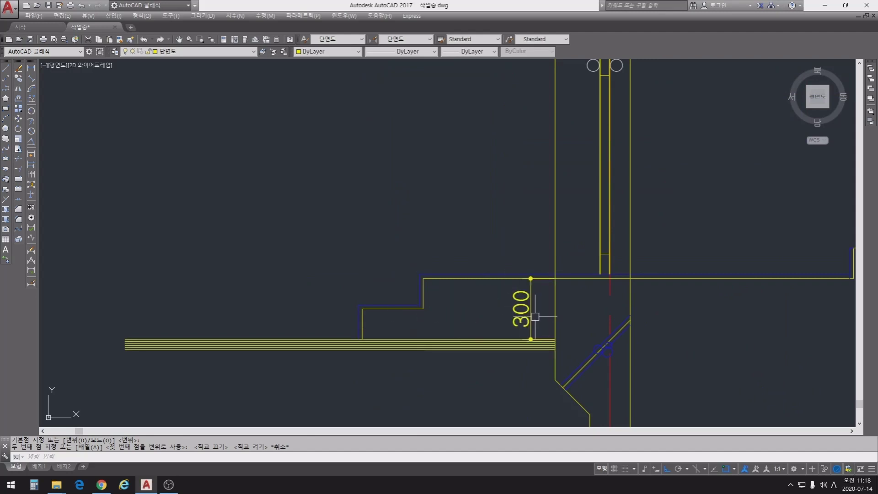
middle_click_drag(540, 316, 247, 322)
middle_click_drag(646, 278, 468, 264)
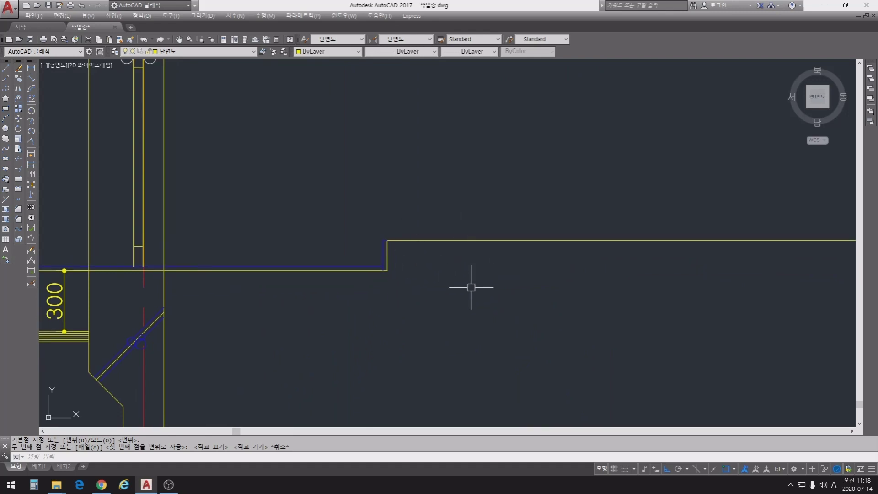
middle_click_drag(473, 318, 877, 313)
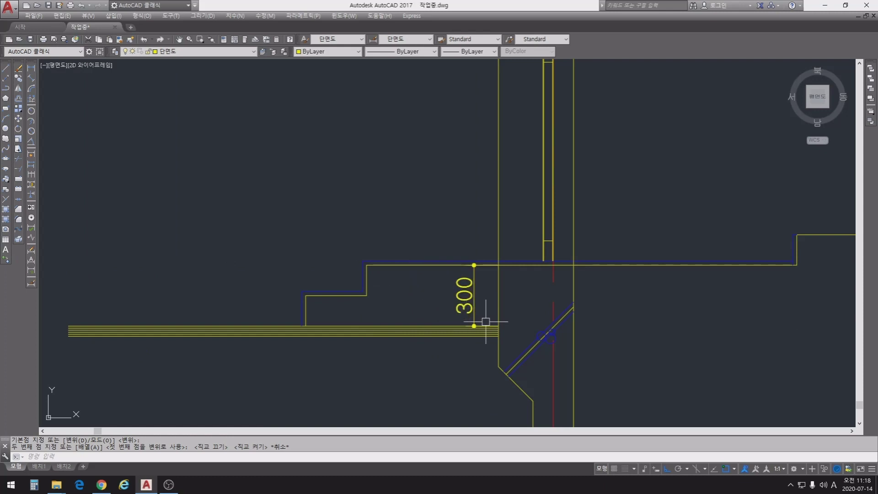
scroll(485, 315, "up", 4)
left_click(422, 308)
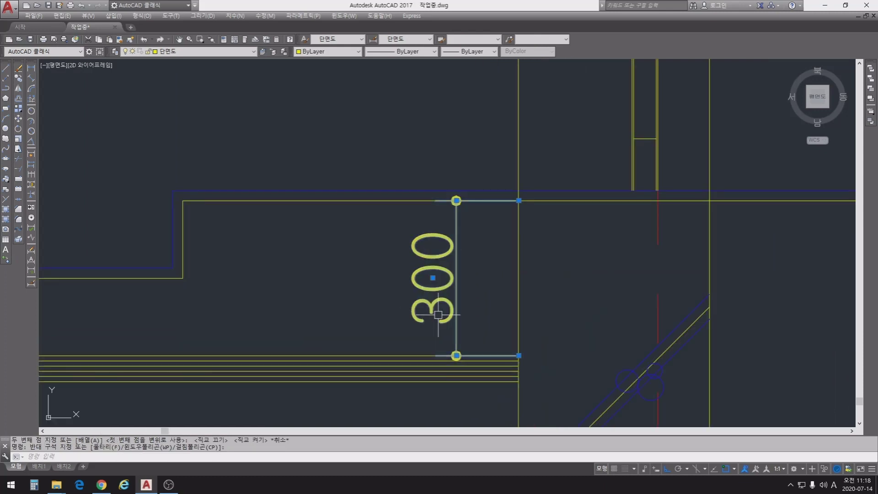
key("Delete")
- Examine the entrance landing line and the raised room floor line in the section
middle_click_drag(462, 318, 128, 308)
scroll(411, 334, "down", 4)
middle_click_drag(409, 335, 678, 367)
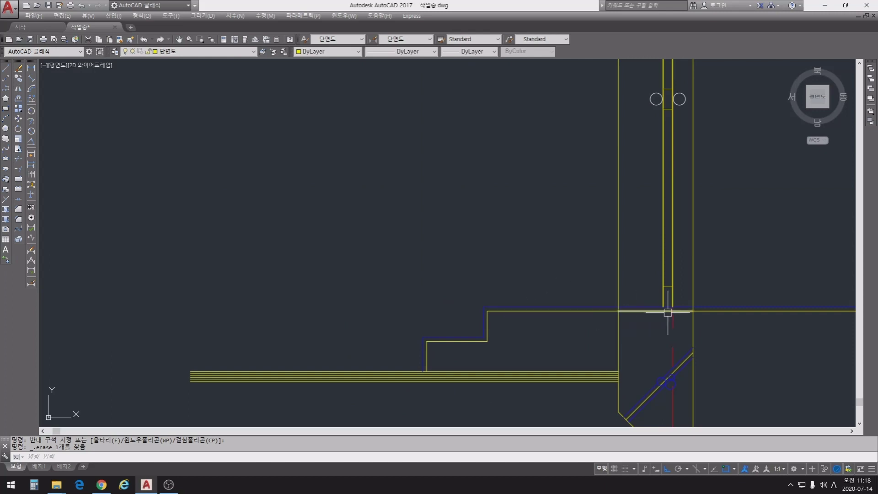
middle_click_drag(697, 310, 385, 338)
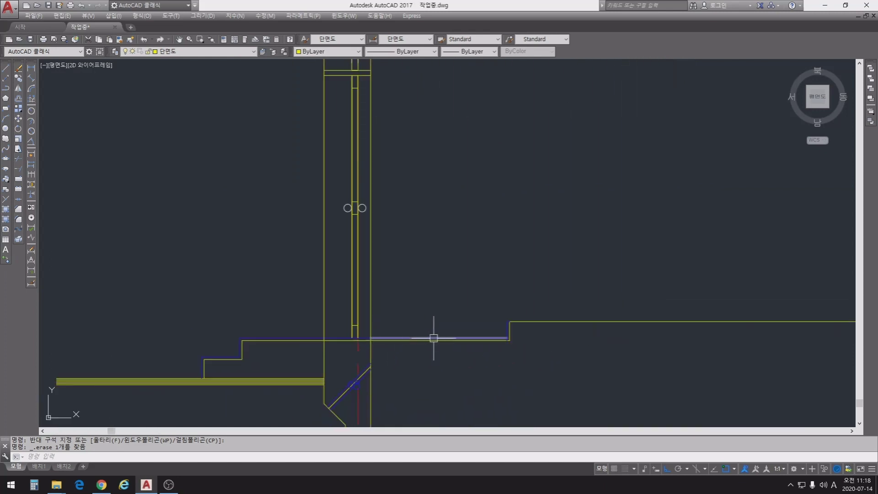
scroll(499, 337, "up", 2)
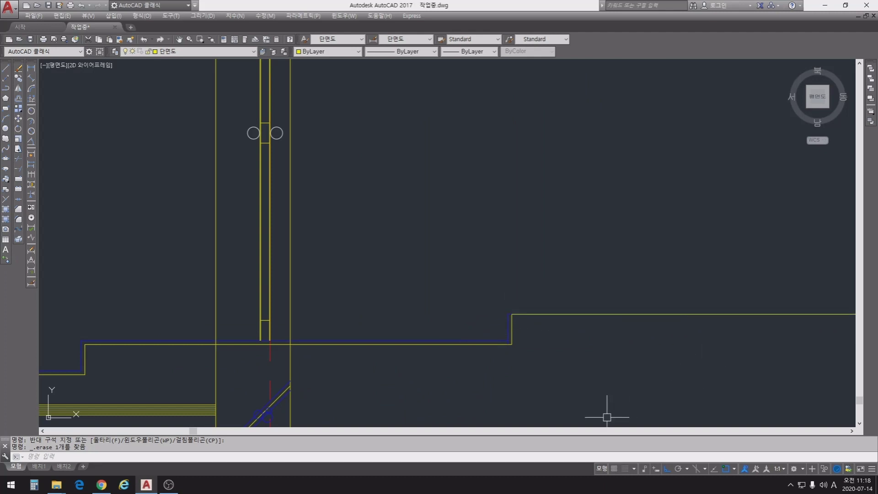
scroll(645, 356, "up", 2)
middle_click_drag(646, 343, 510, 329)
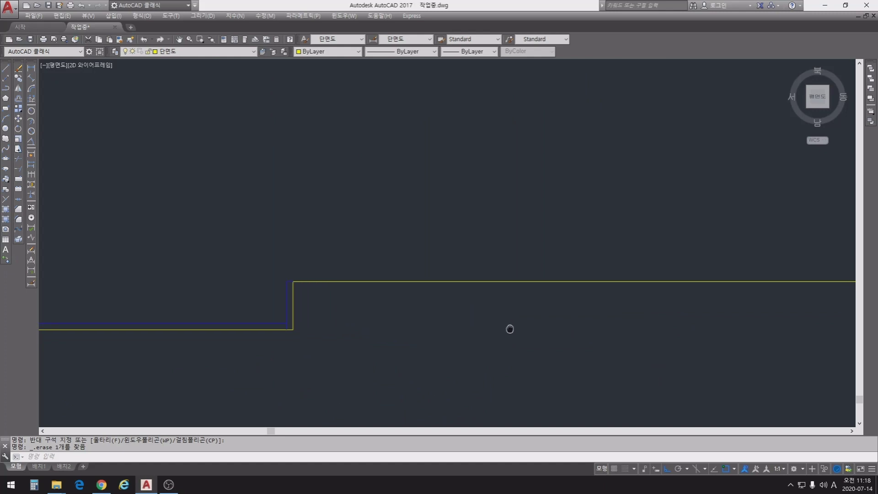
left_click(473, 280)
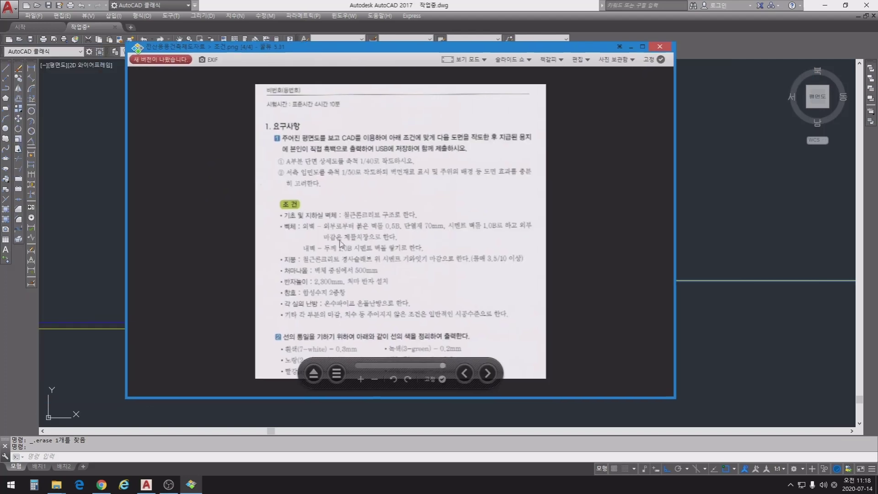
- Switch to the image viewer and read the room-heating condition on the exam requirements sheet (조건.png)
left_click(360, 380)
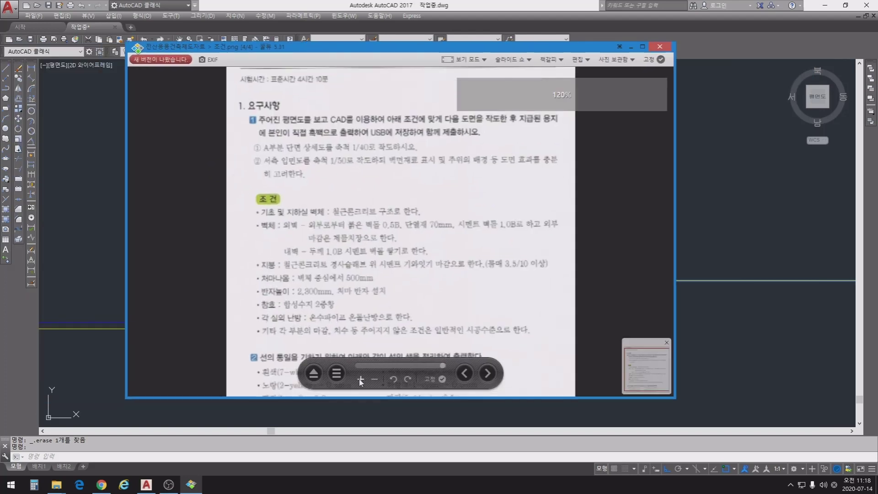
scroll(264, 328, "down", 1)
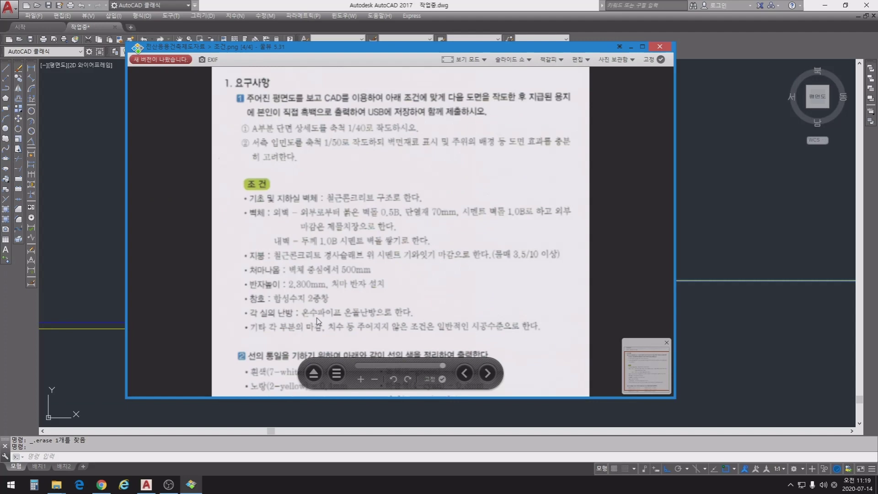
key("s")
scroll(323, 280, "down", 1)
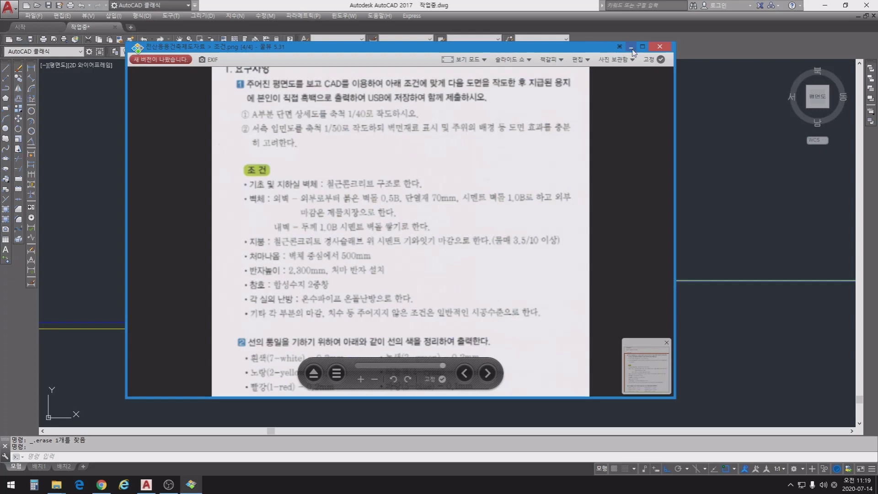
left_click_drag(486, 52, 594, 56)
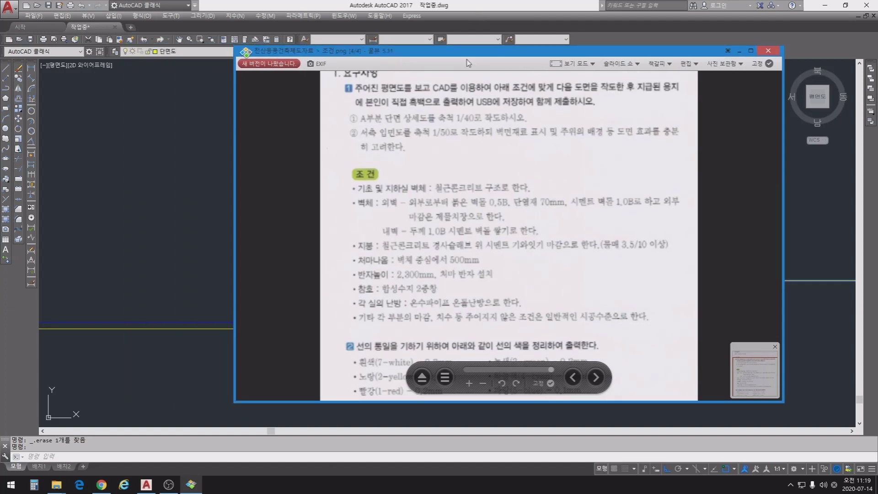
left_click_drag(450, 55, 877, 55)
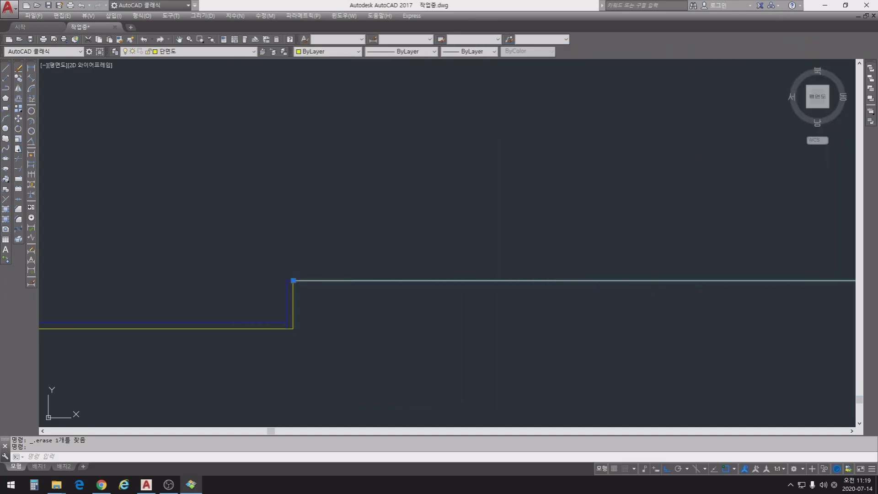
scroll(437, 313, "down", 6)
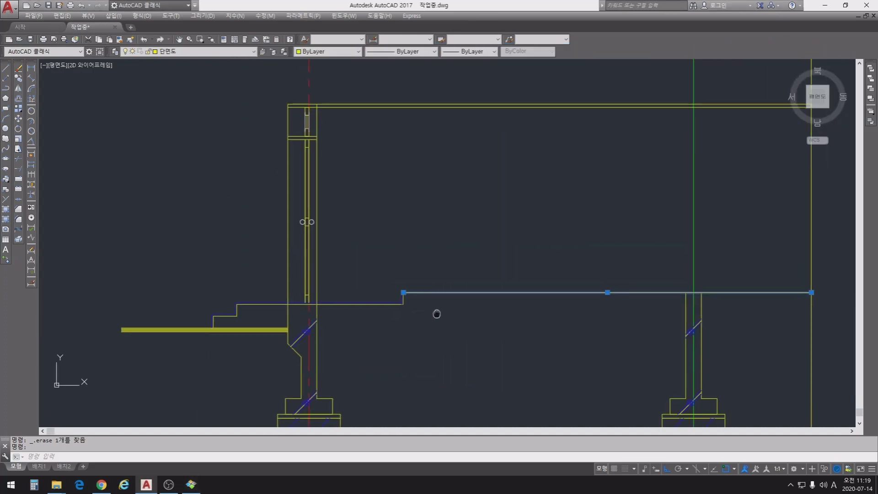
scroll(420, 307, "up", 2)
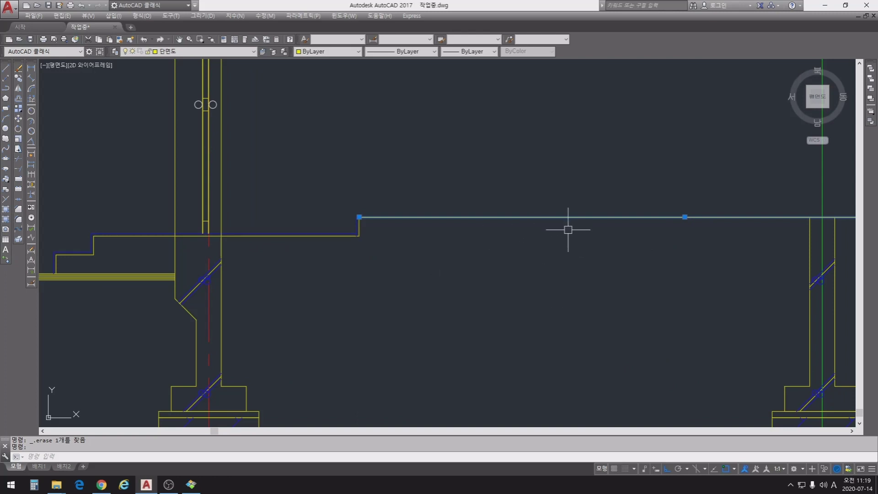
scroll(545, 325, "down", 5)
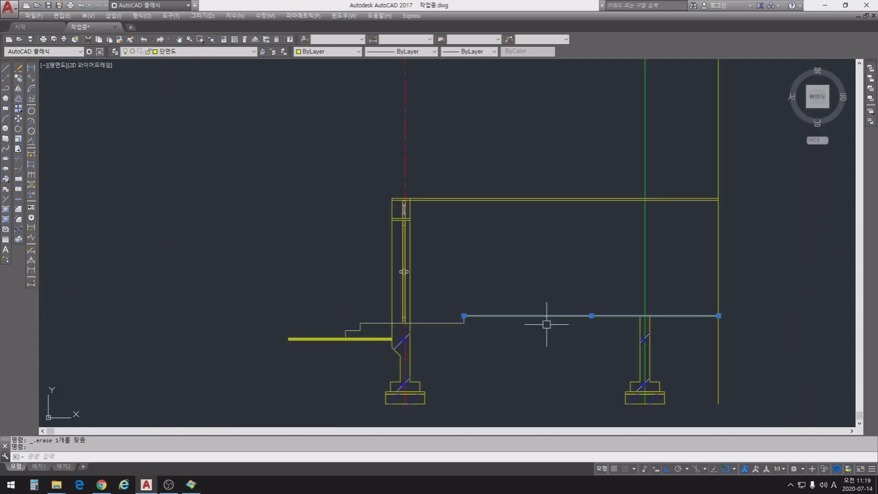
scroll(513, 283, "up", 4)
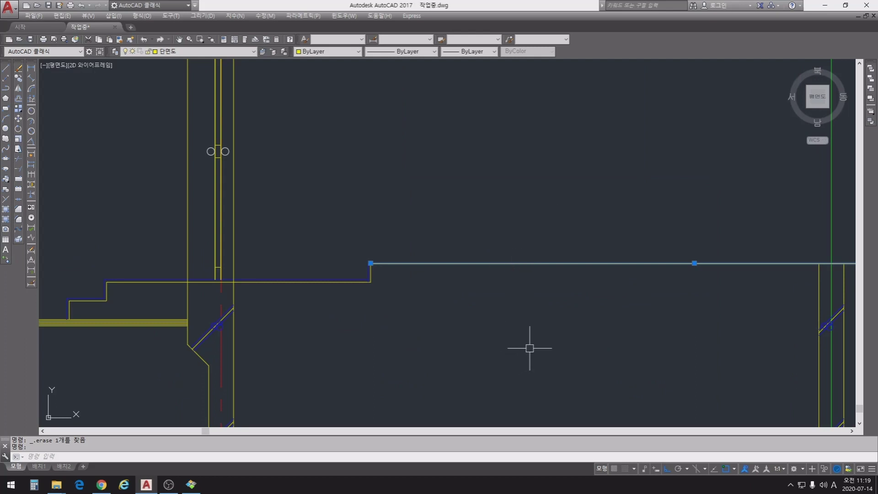
key("Escape")
left_click(462, 235)
key("Escape")
type("o")
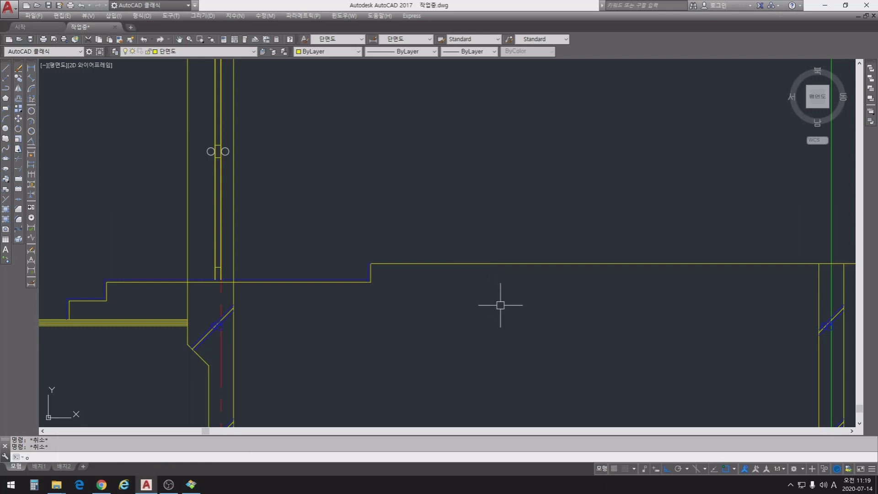
key("Return")
type("20")
key("Return")
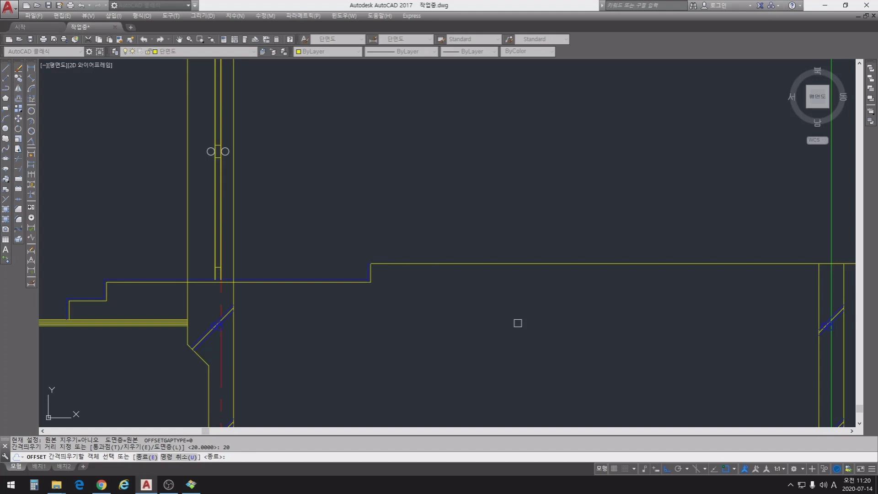
key("Escape")
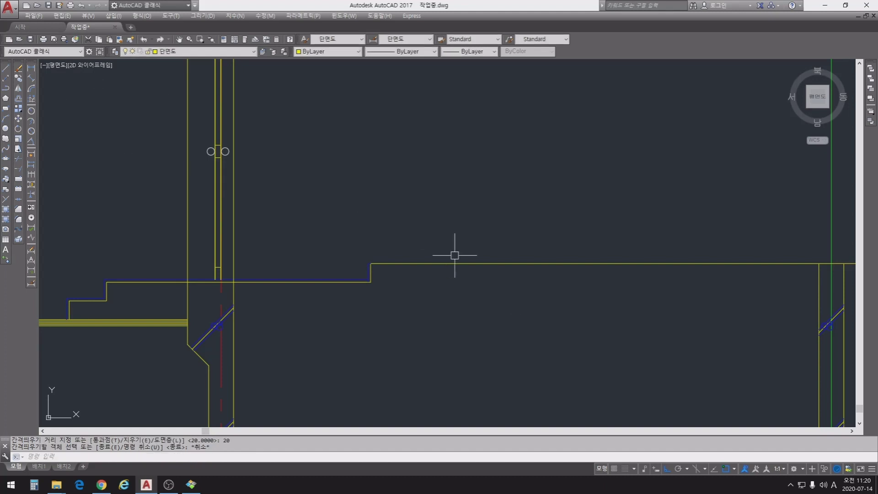
middle_click_drag(496, 286, 480, 308)
left_click(479, 289)
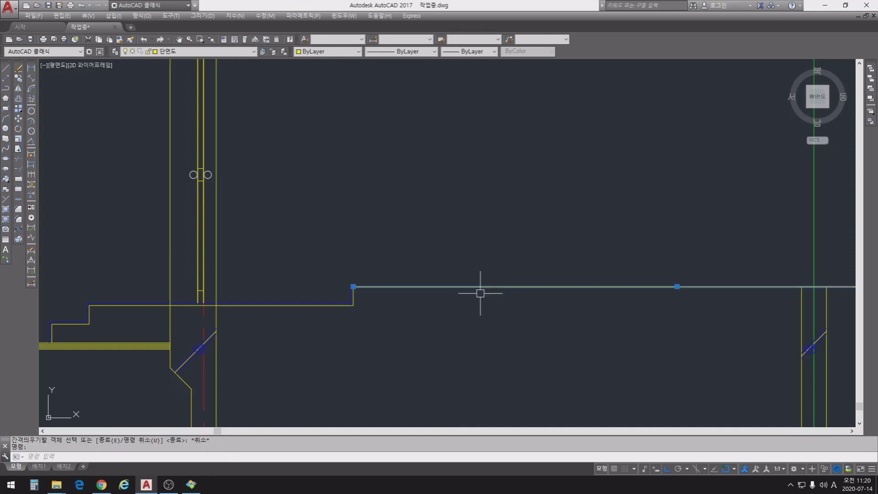
key("Escape")
type("o")
key("Return")
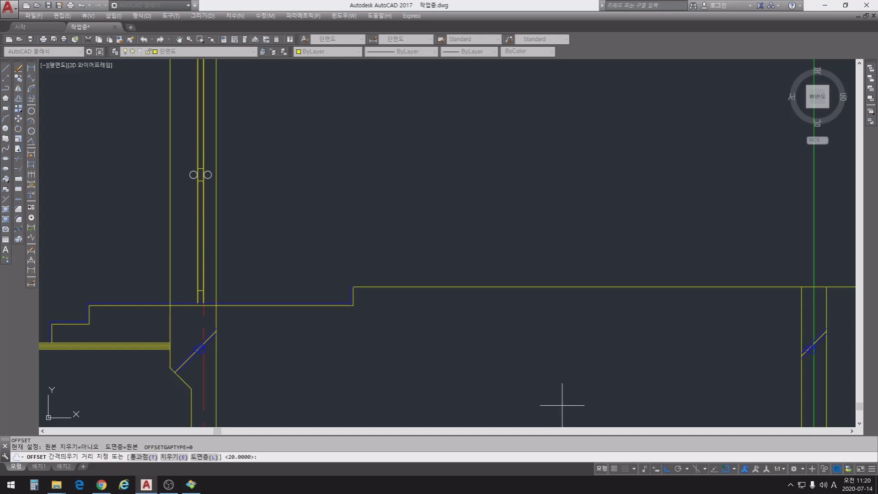
key("Escape")
- Offset the raised room floor line upward by 20 mm
left_click(518, 286)
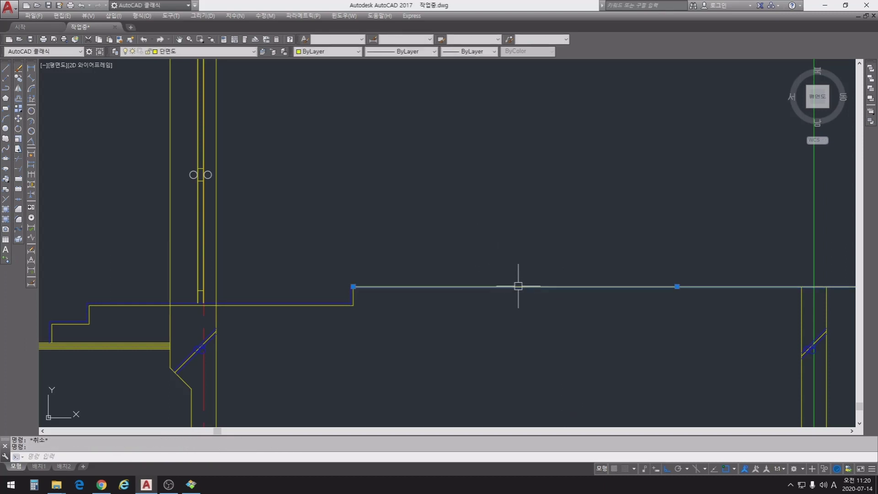
key("Escape")
type("o")
key("Return")
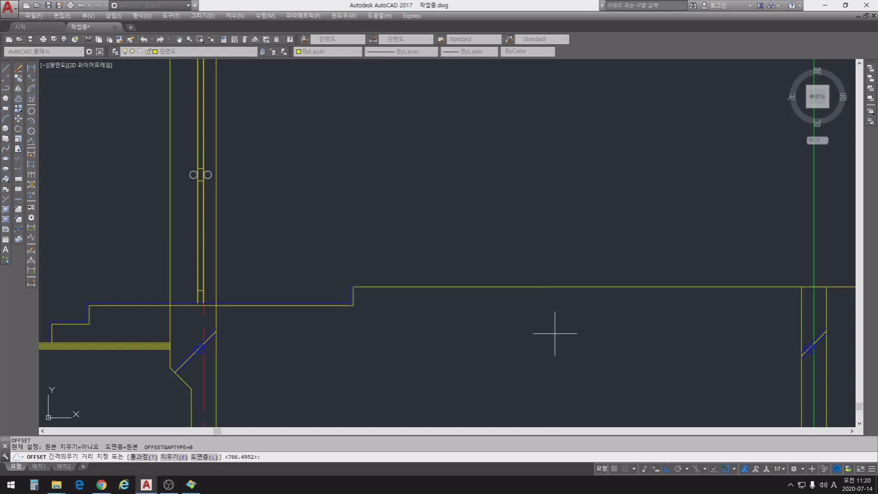
key("Return")
left_click(514, 286)
left_click(491, 244)
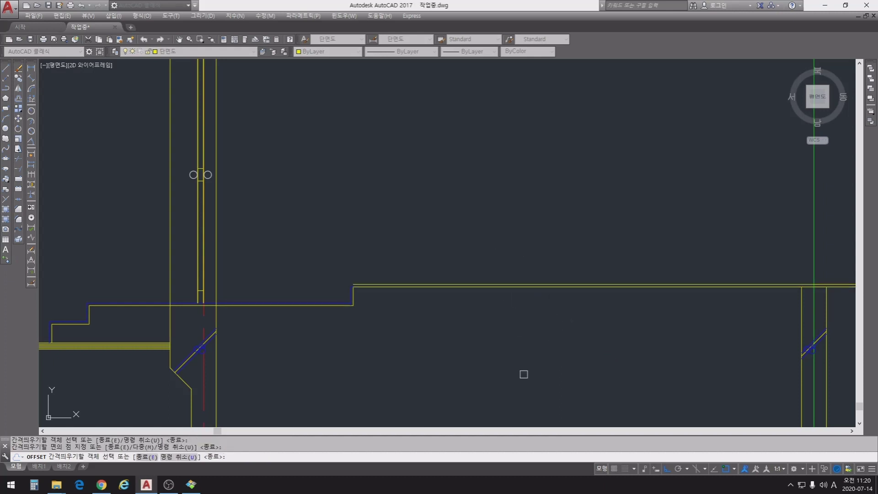
middle_click_drag(467, 319, 551, 319)
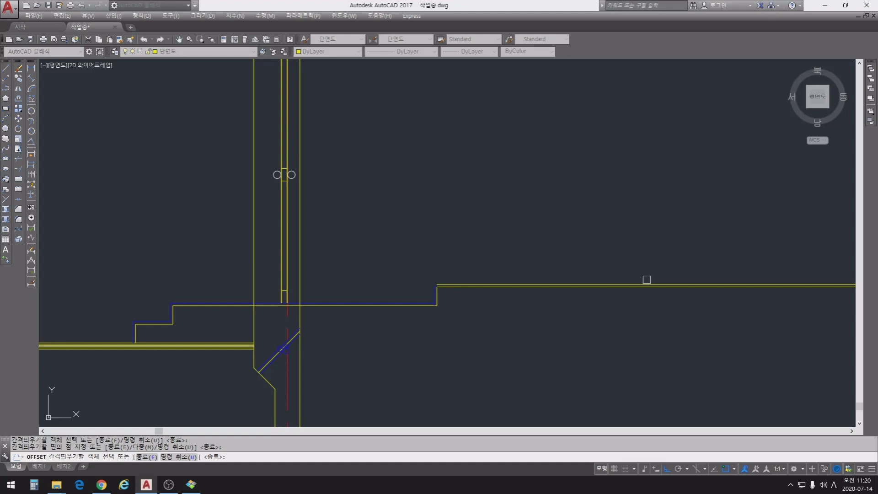
key("Escape")
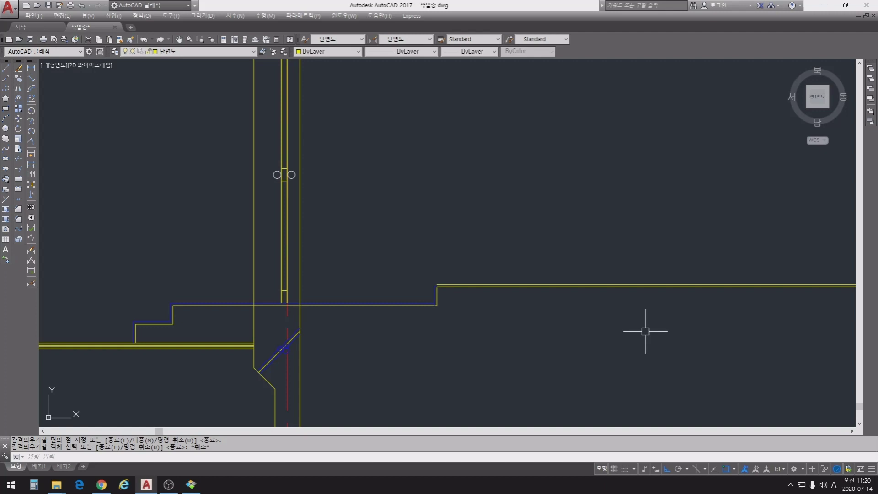
- Offset the lower of the two raised room floor lines downward by 100 mm
scroll(645, 331, "up", 2)
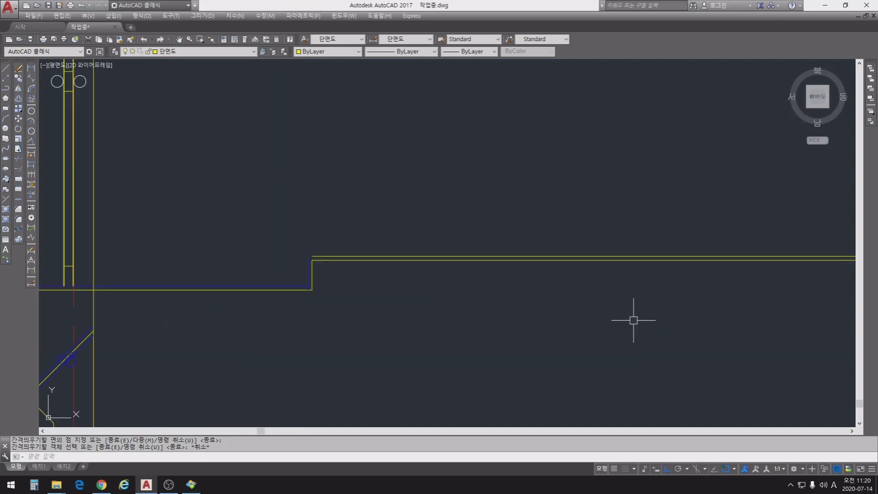
type("o")
key("Return")
type("50")
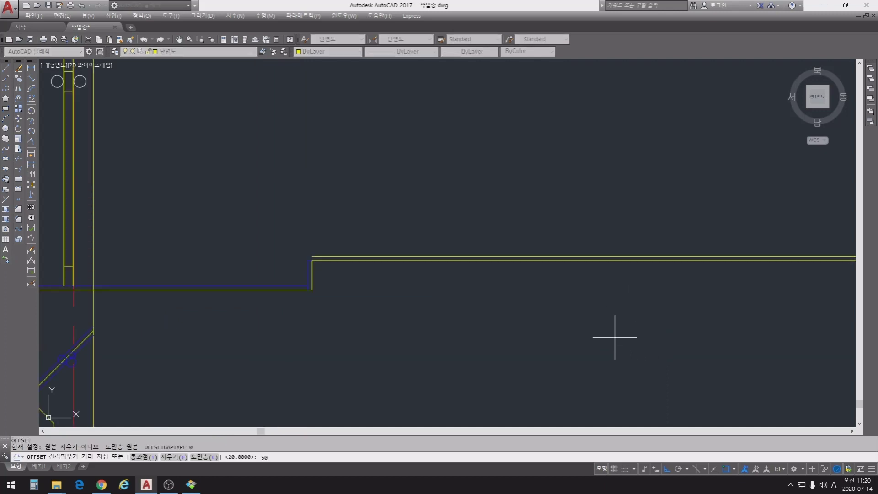
key("BackSpace")
key("BackSpace")
type("100")
key("Return")
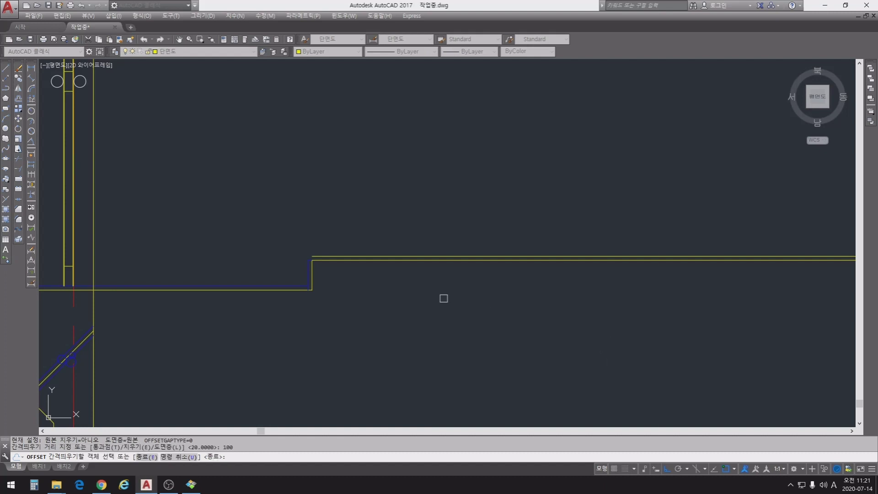
left_click(366, 261)
left_click(384, 355)
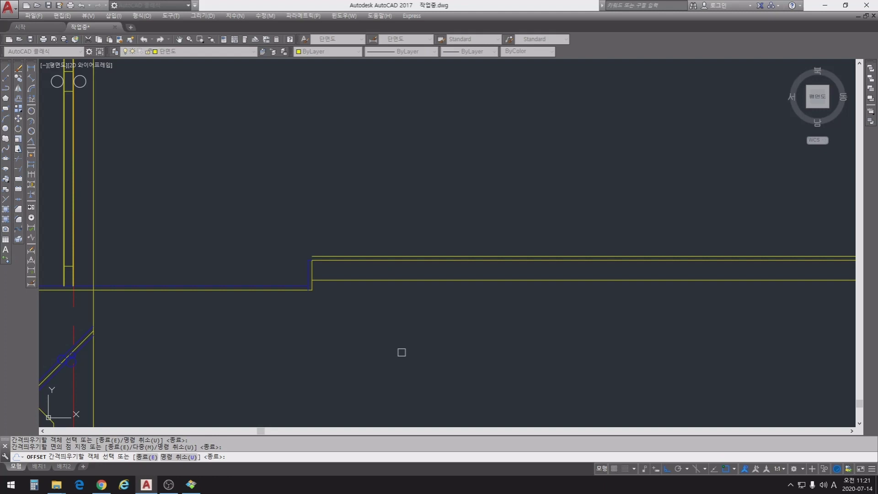
middle_click_drag(391, 331, 483, 355)
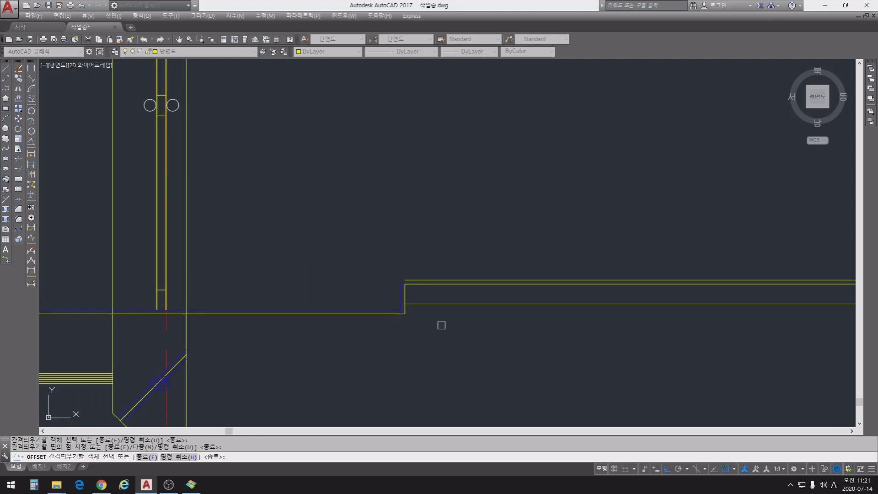
scroll(435, 310, "up", 2)
key("Escape")
key("Escape")
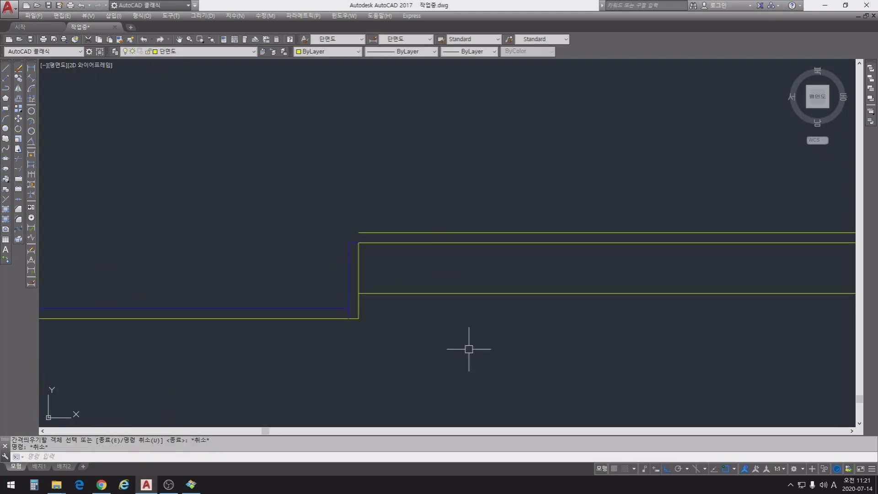
- Offset the lowest line beneath the raised room floor upward by 50 mm
type("o")
key("Return")
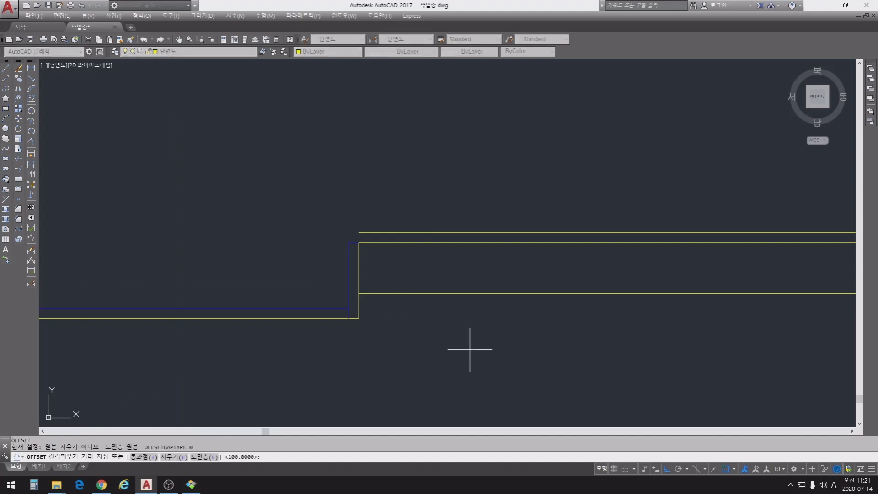
type("50")
key("Return")
left_click(441, 295)
left_click(441, 270)
key("Escape")
key("Escape")
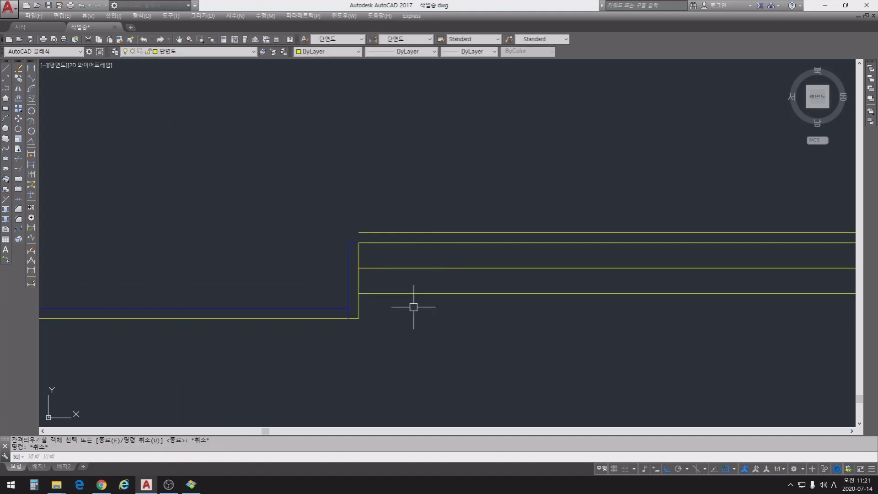
type("rec")
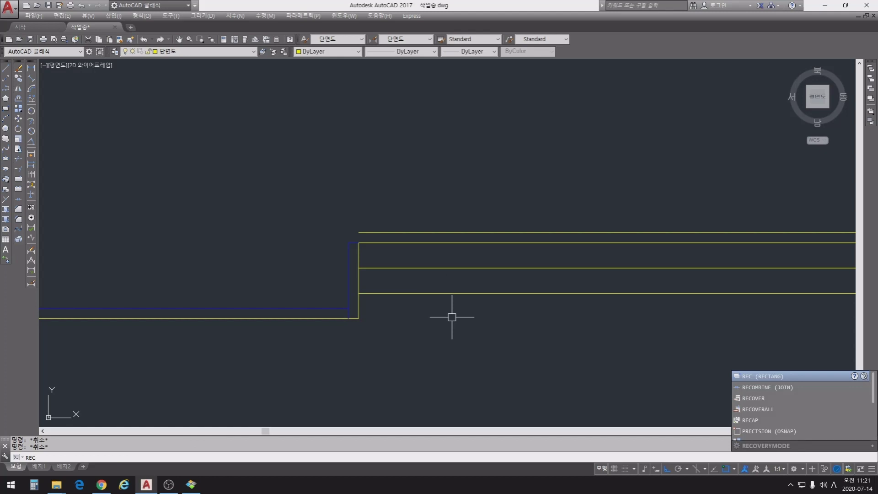
key("Escape")
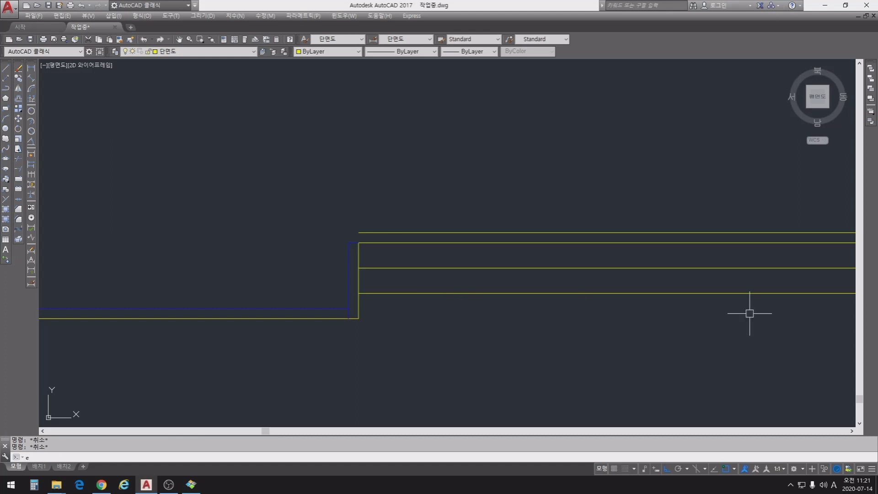
- Erase the two offset lines below the pair of raised room floor lines
key("Return")
left_click(508, 323)
left_click(439, 265)
key("Return")
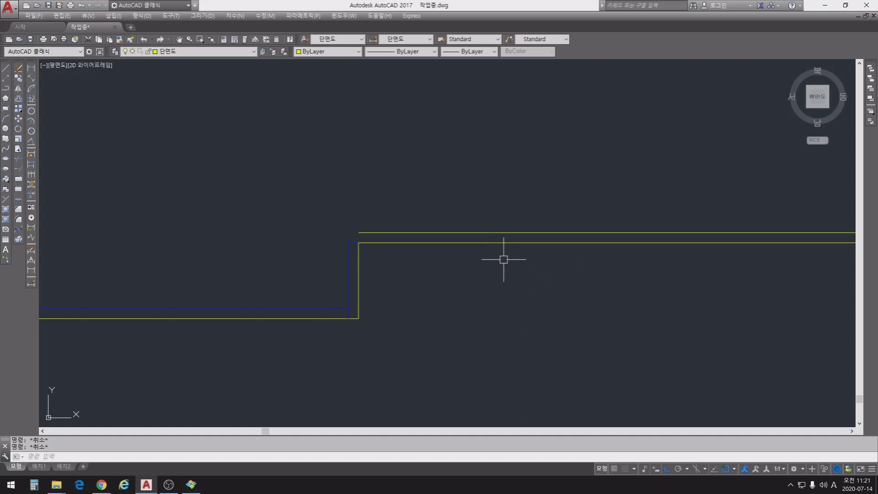
- Offset the lower of the two raised room floor lines downward by 150 mm
middle_click_drag(426, 278, 583, 279)
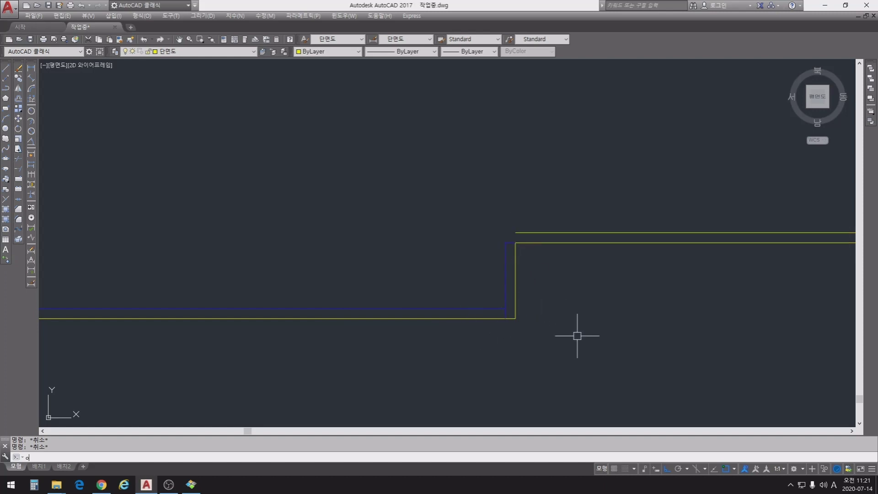
key("Return")
key("Return")
left_click(564, 243)
left_click(599, 366)
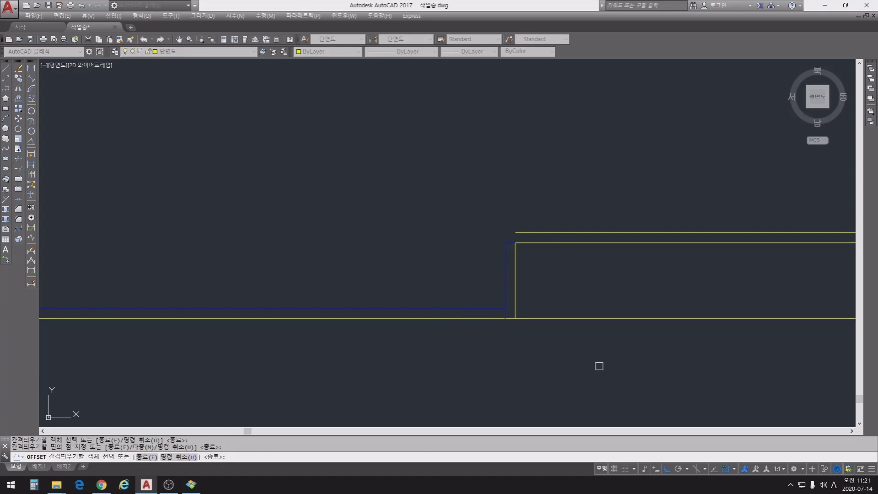
key("Escape")
key("Escape")
scroll(464, 352, "down", 5)
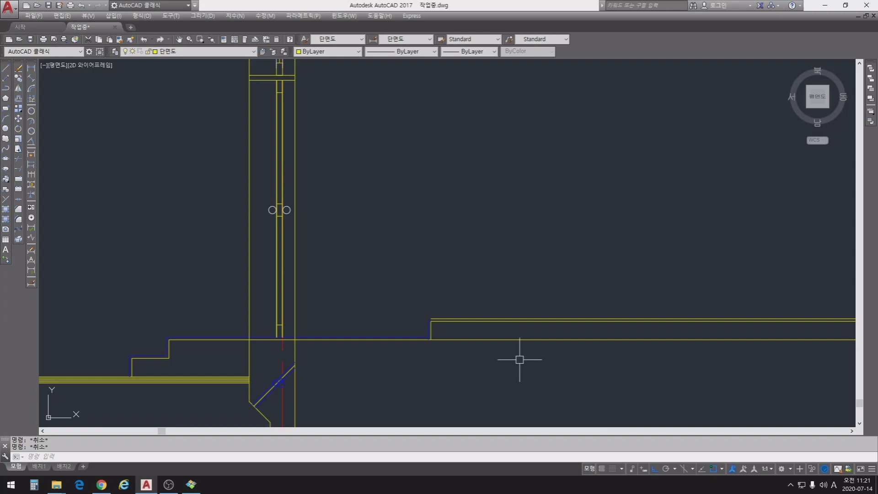
- Offset the new line at the foot of the step upward by 50 mm
type("o")
key("Return")
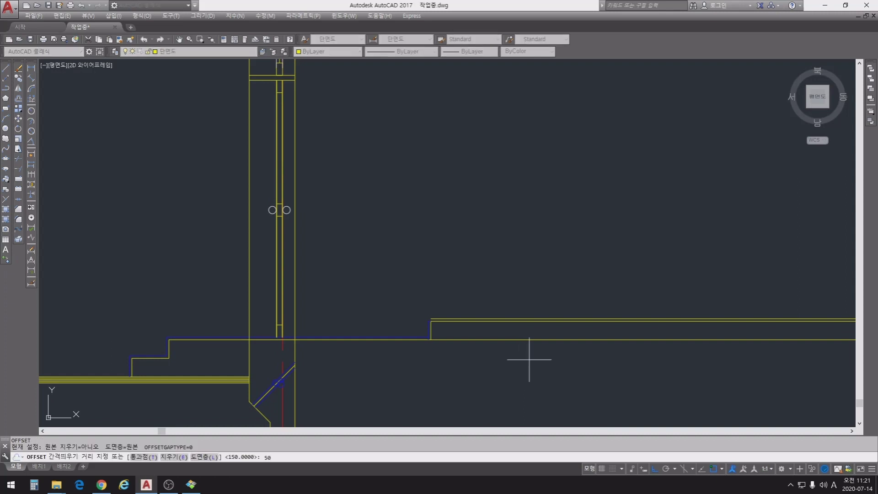
key("Return")
left_click(502, 339)
left_click(483, 261)
scroll(451, 334, "up", 5)
key("Escape")
key("Escape")
key("Escape")
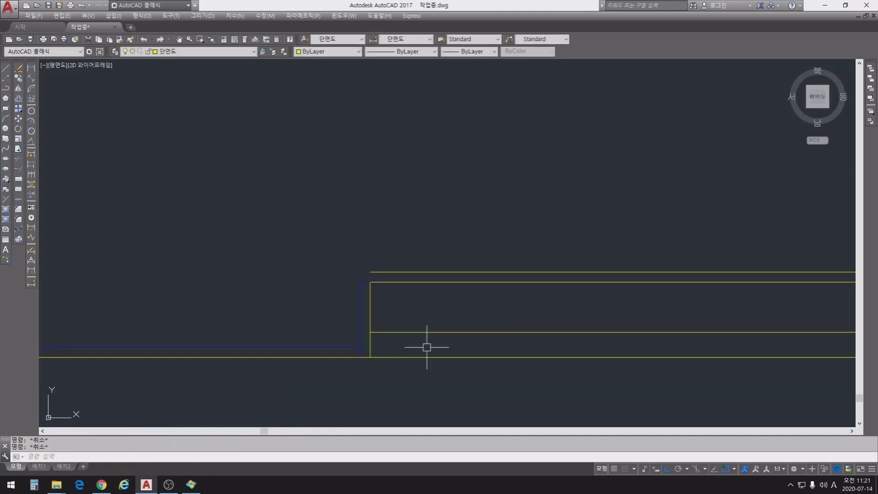
- Draw a 50 by 50 mm rectangle on the new line's end, against the vertical face of the step
type("rec")
key("Return")
left_click(369, 332)
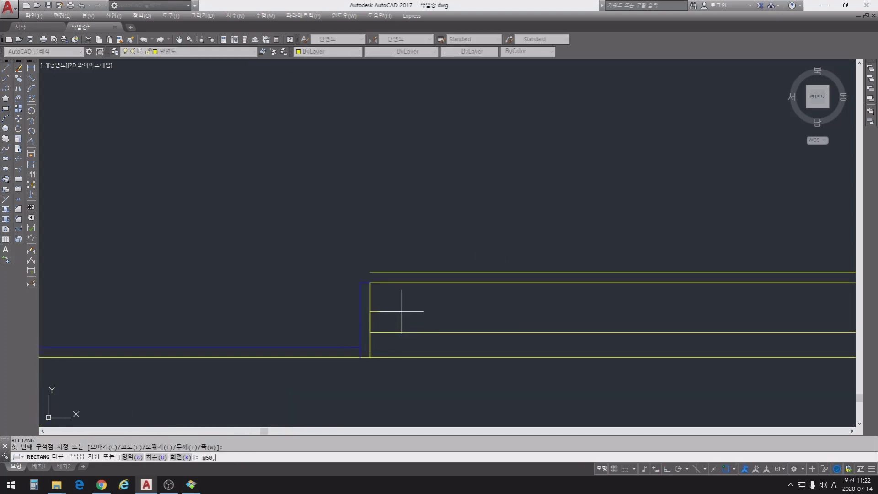
type("@50,50")
key("Return")
key("Escape")
key("Escape")
- Trim away the bottom edge under the small square so its outline steps down into the layer line
type("t")
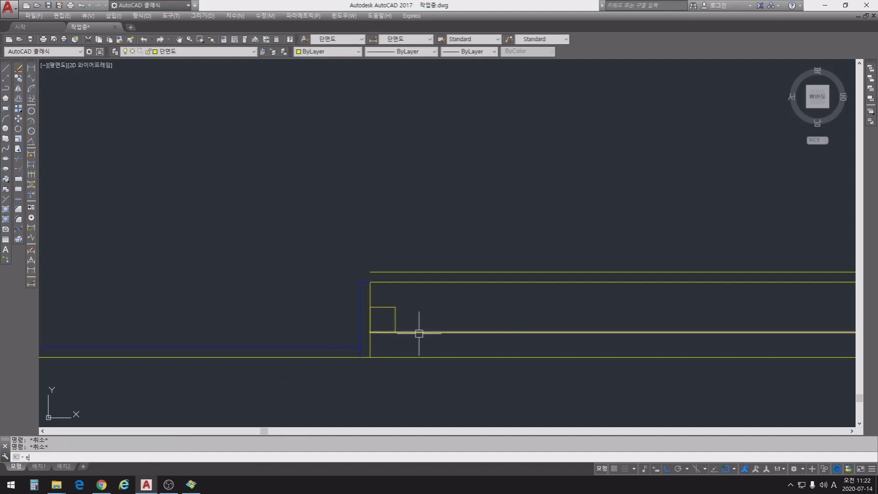
type("r")
key("Return")
key("Return")
left_click(382, 332)
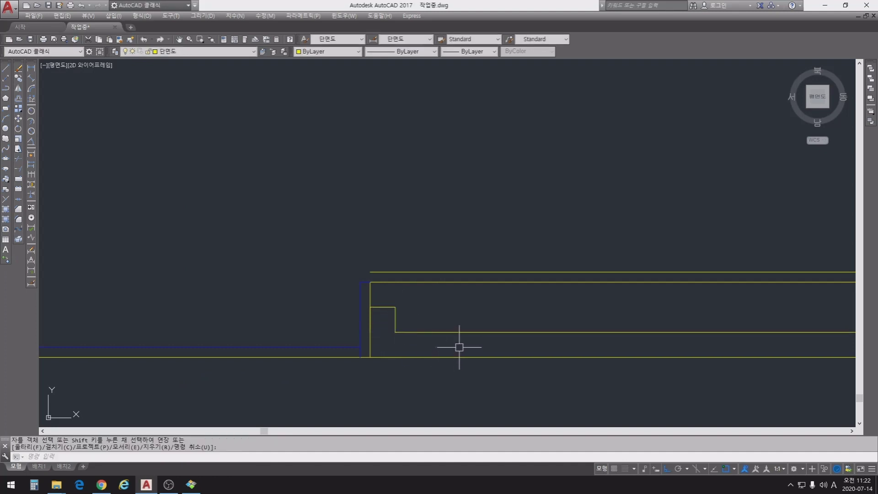
key("Escape")
key("Escape")
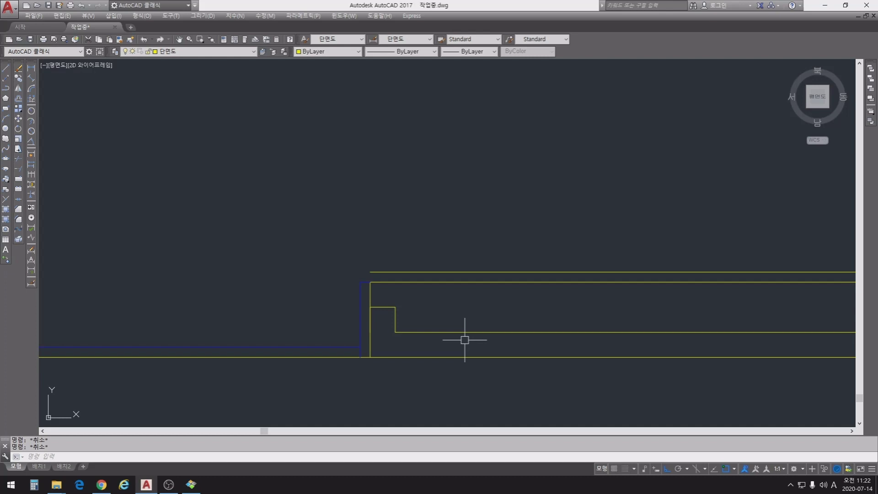
- Examine the topmost floor line and the layers beneath it at the entrance step
scroll(498, 334, "up", 4)
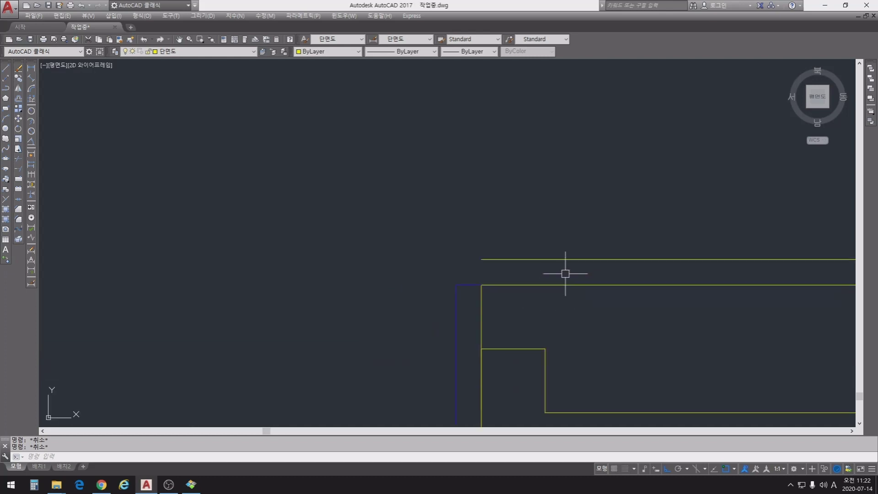
left_click(570, 268)
left_click(553, 250)
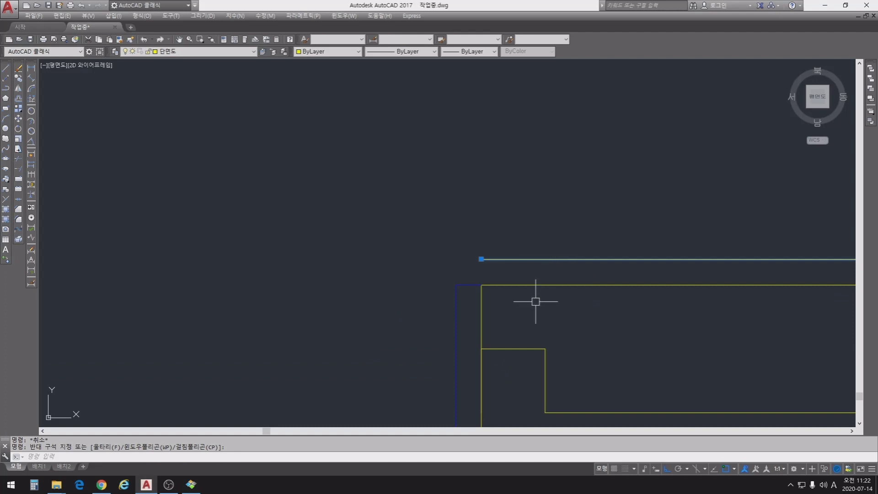
middle_click_drag(535, 302, 538, 295)
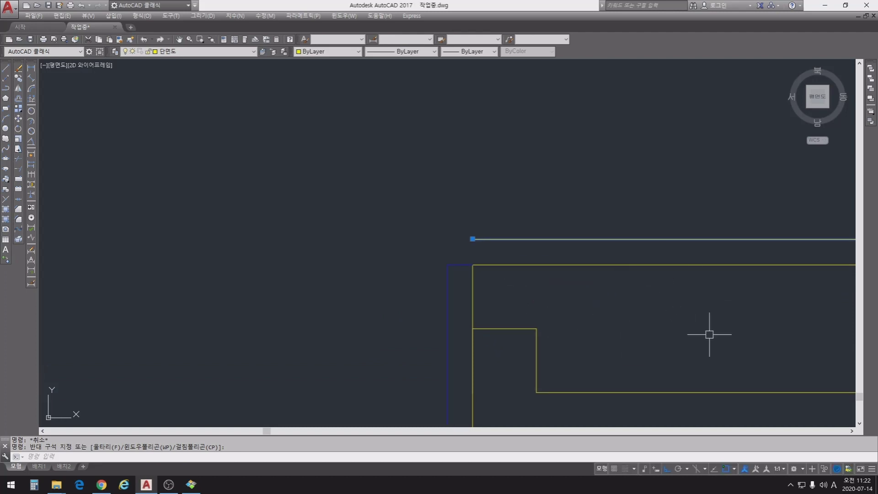
middle_click_drag(674, 314, 577, 274)
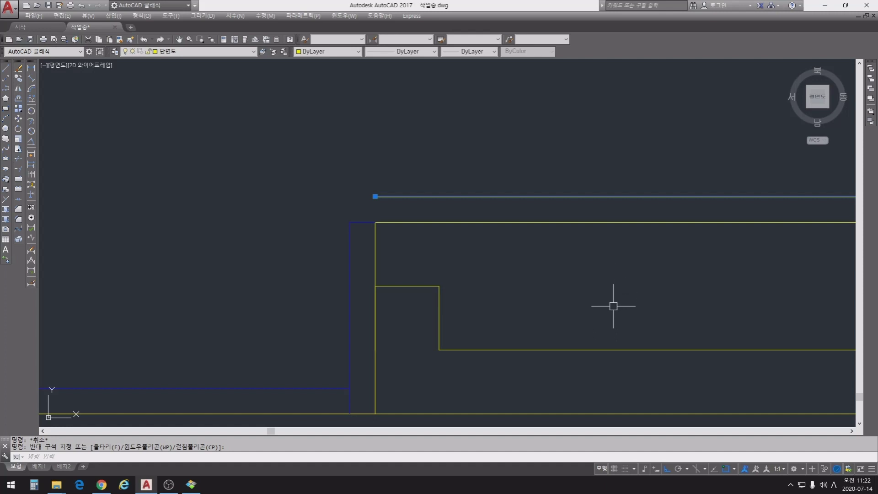
middle_click_drag(611, 299, 598, 244)
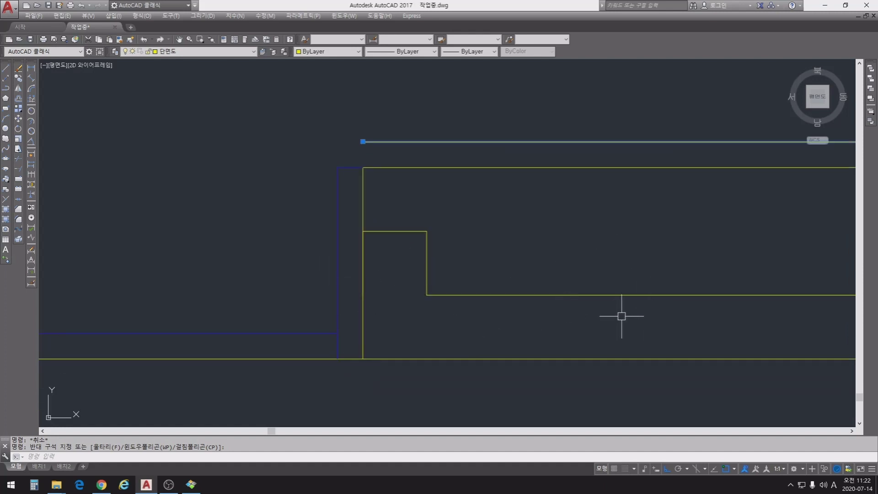
middle_click_drag(622, 312, 446, 317)
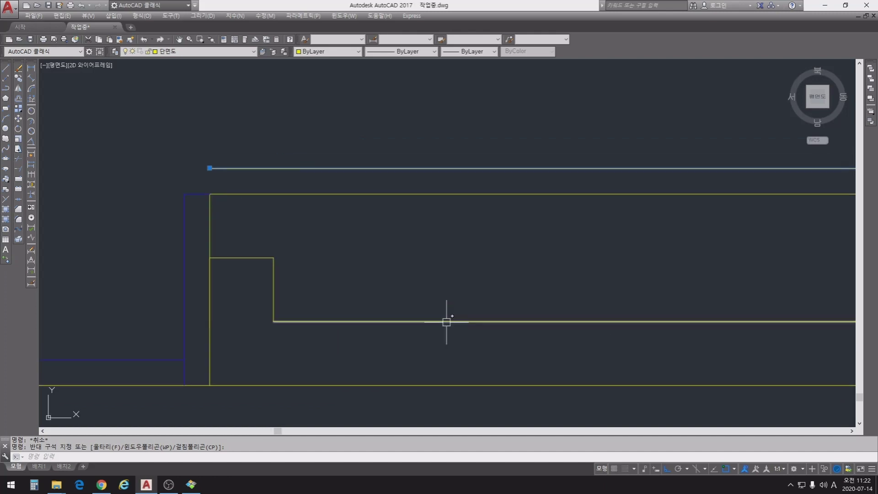
scroll(416, 309, "down", 2)
key("Escape")
- Draw a 100 by 60 mm rectangle in the empty area below the floor section
middle_click_drag(368, 325, 509, 327)
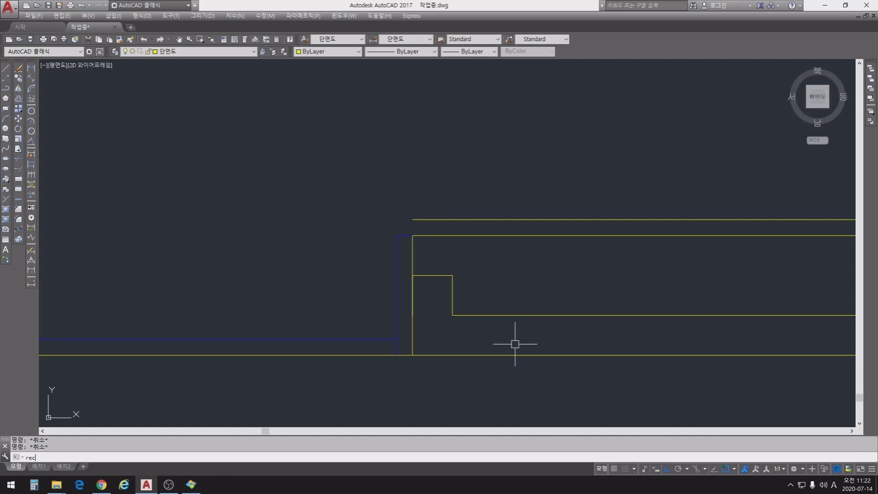
key("Return")
middle_click_drag(476, 355, 471, 222)
left_click(435, 352)
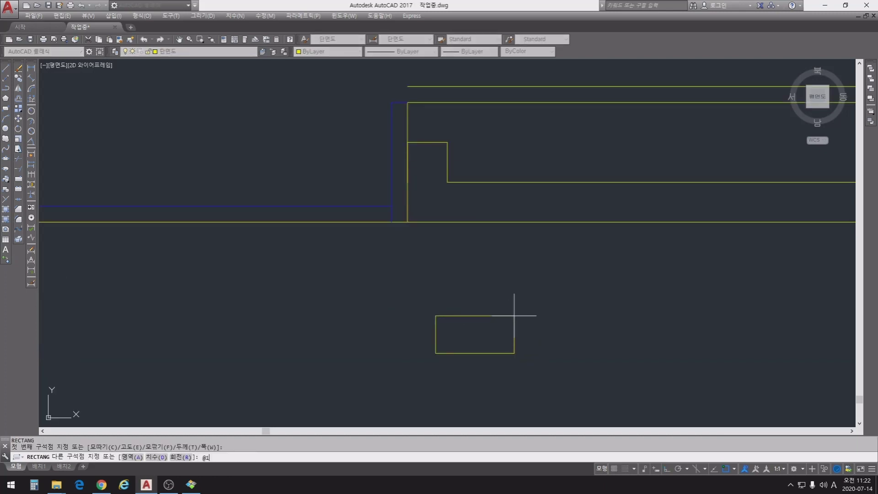
type("@100,")
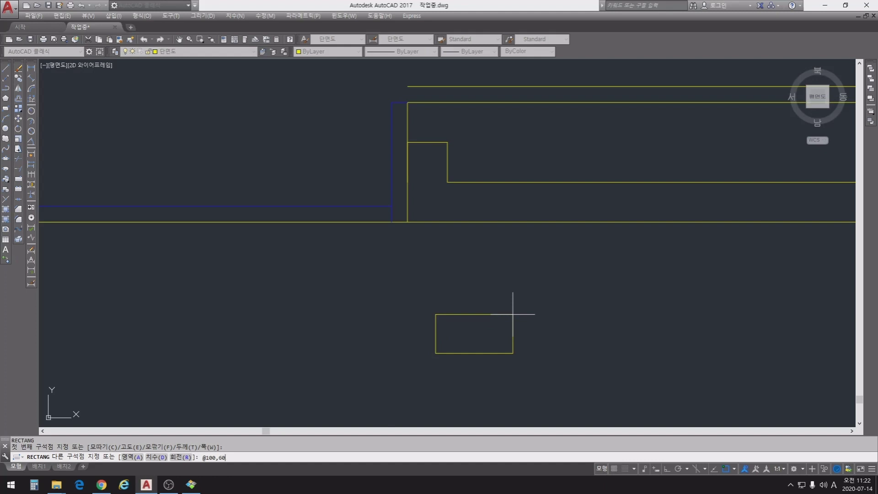
type("60")
key("Return")
key("Escape")
key("Escape")
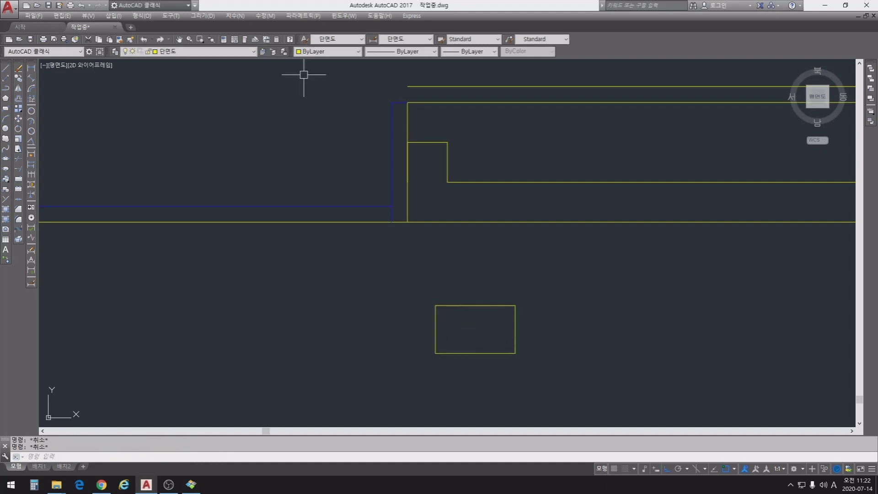
- Add a linear dimension across the rectangle's width, placed below its bottom edge
left_click(31, 72)
left_click(435, 353)
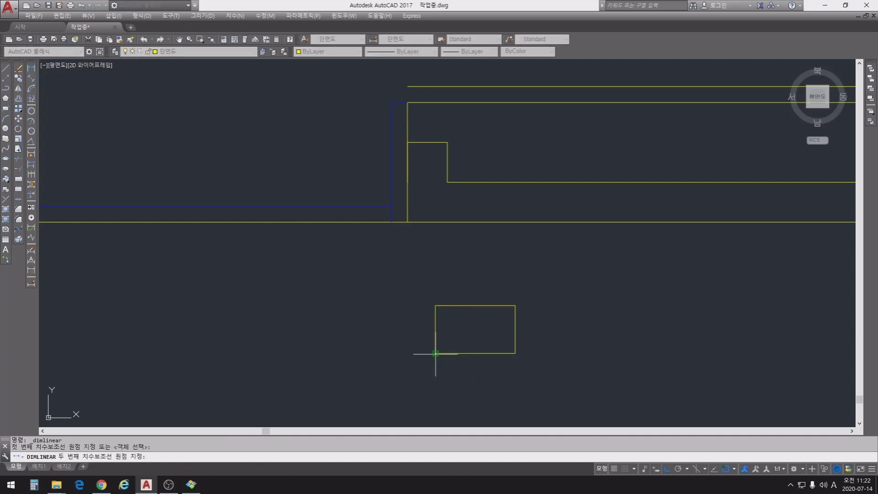
left_click(515, 353)
left_click(514, 395)
middle_click_drag(562, 382, 542, 305)
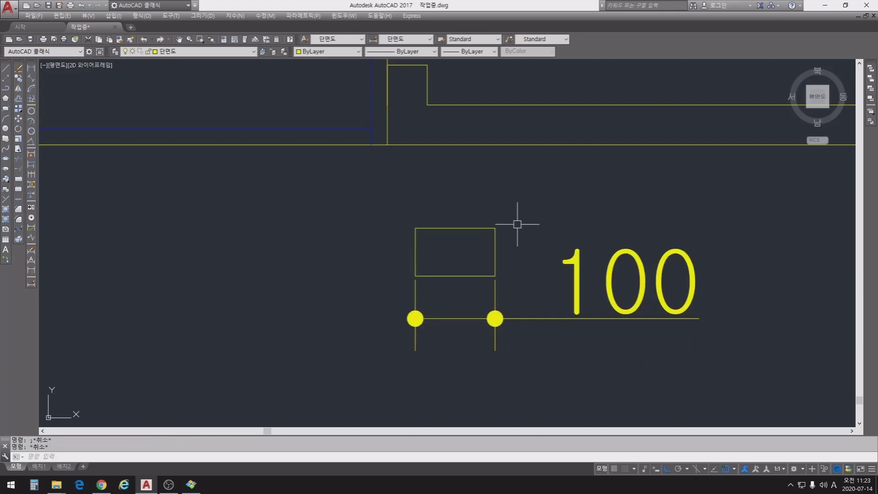
- Draw an oblique line from the rectangle's upper-left corner rising to the right
type("l")
key("Return")
left_click(415, 228)
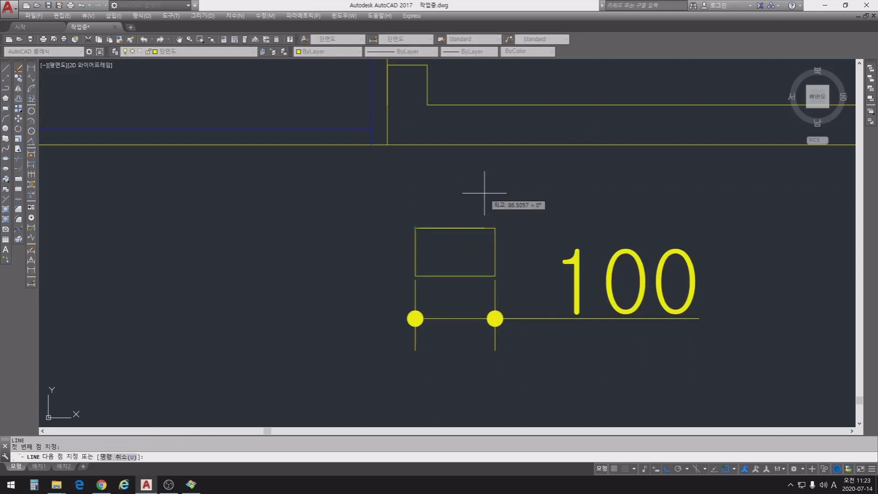
left_click(579, 160)
key("Return")
- Copy the oblique line from its lower end to the rectangle's upper-right and lower-right corners
type("cp")
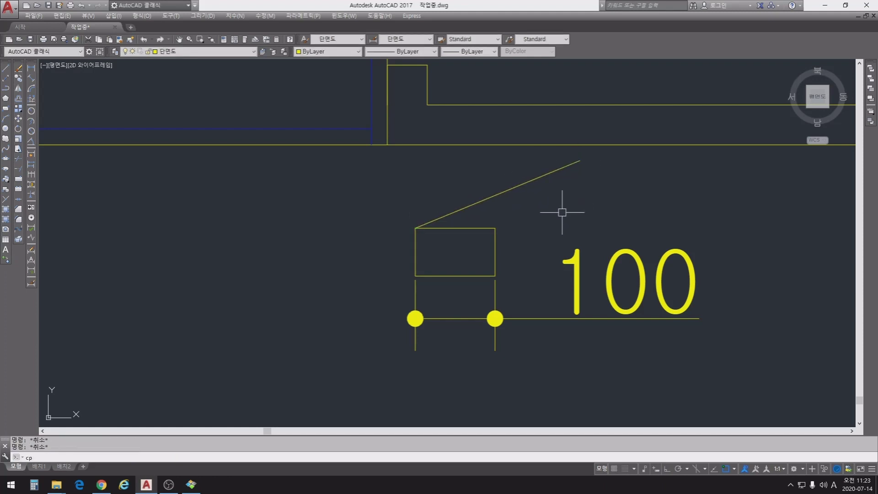
key("Return")
left_click(507, 168)
left_click(455, 210)
key("Return")
left_click(415, 228)
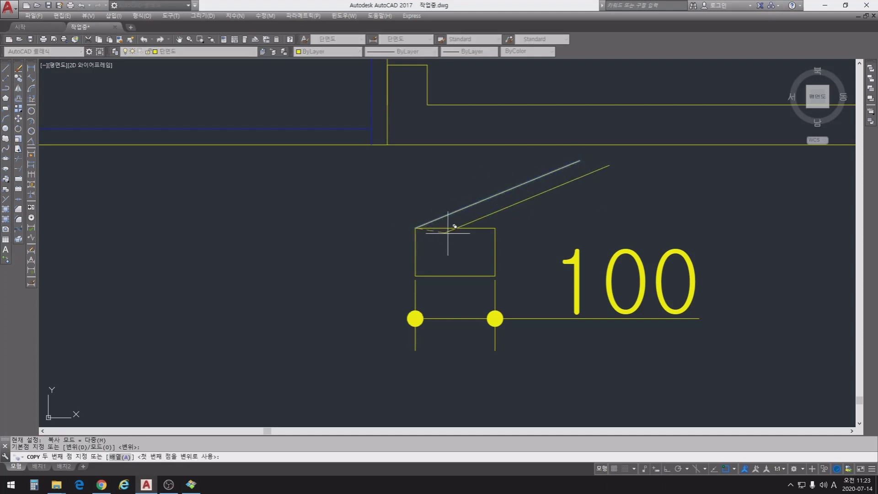
left_click(495, 227)
left_click(494, 275)
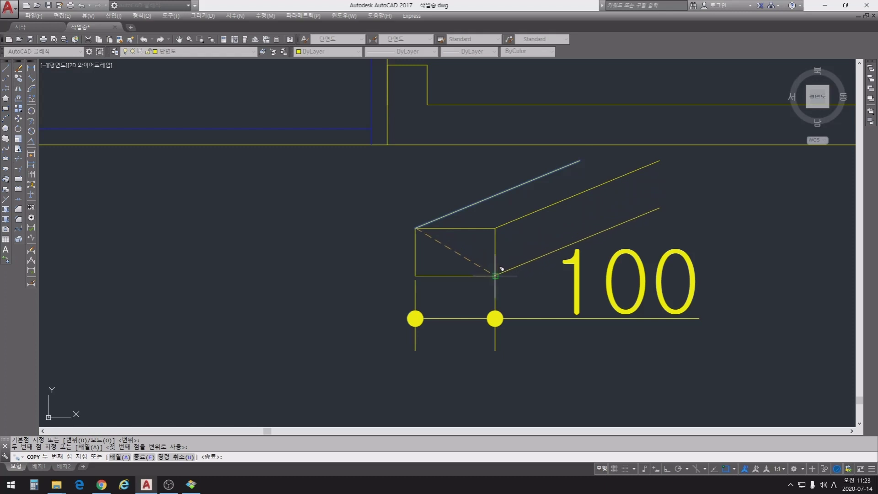
key("Escape")
key("Escape")
- Copy the rectangle by its lower-right corner to the far end of the lowest oblique line, forming the back of the box
type("co")
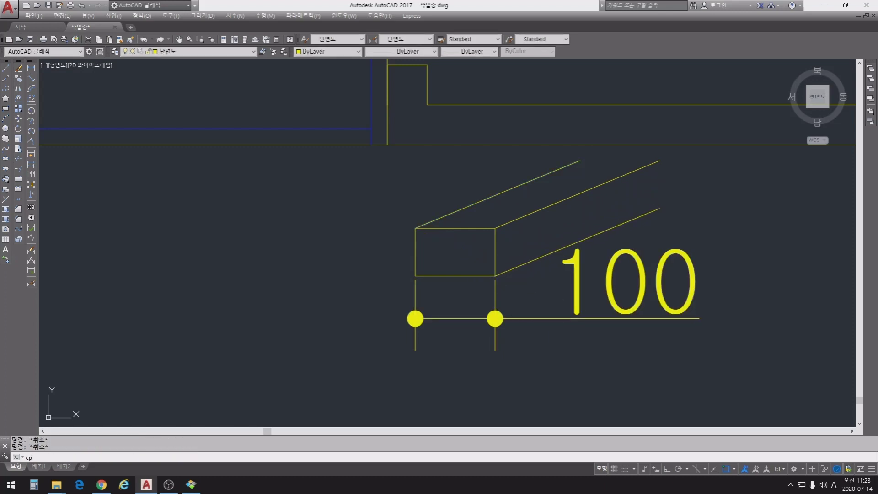
key("Return")
left_click(454, 276)
key("Return")
left_click(494, 275)
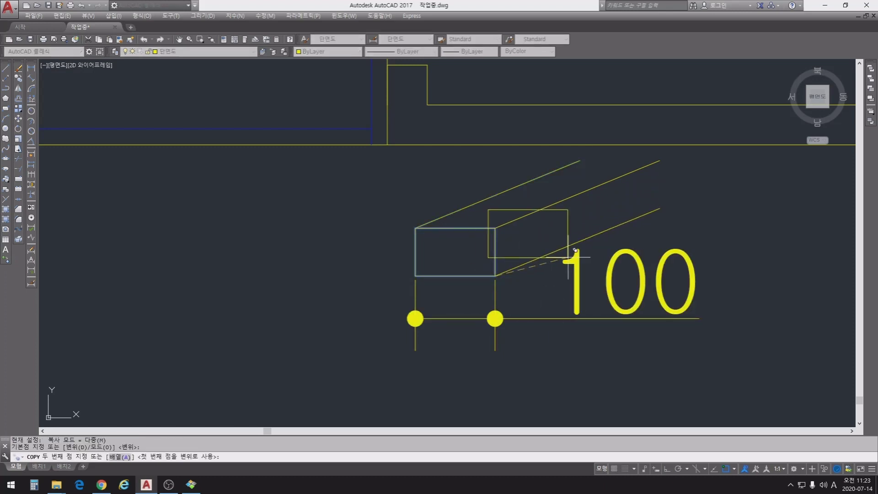
left_click(659, 208)
key("Return")
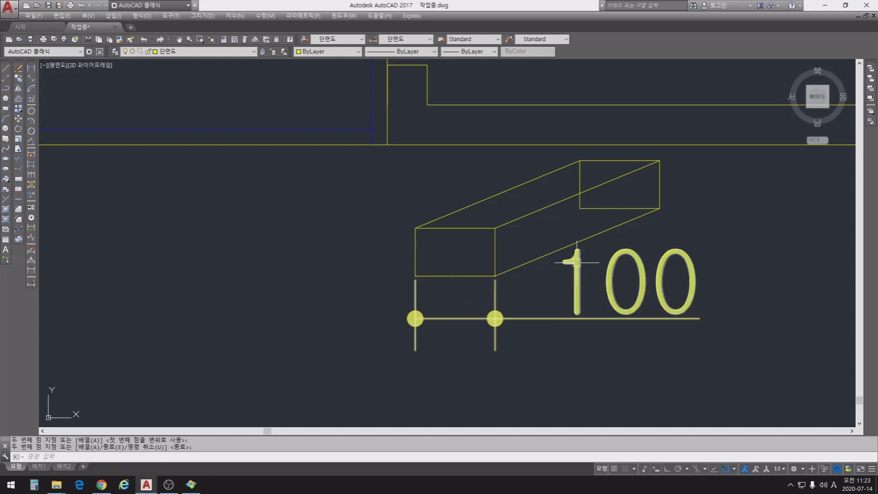
middle_click_drag(578, 262, 651, 270)
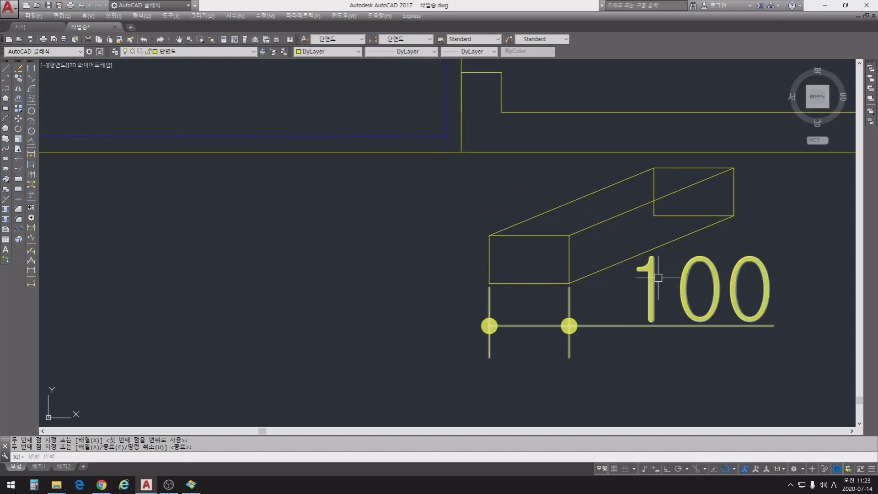
middle_click_drag(570, 294, 498, 348)
key("Escape")
key("Escape")
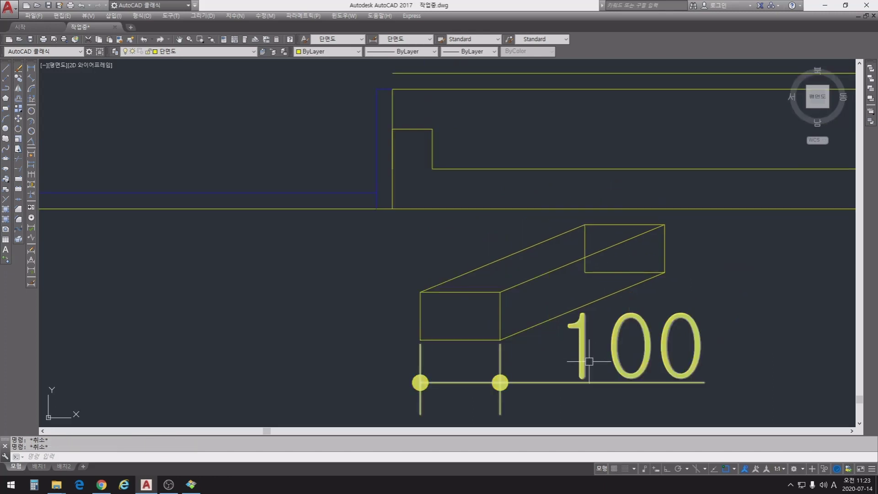
- Copy the whole box sketch upward by its front rectangle's height, stacking a second box on the first
type("c")
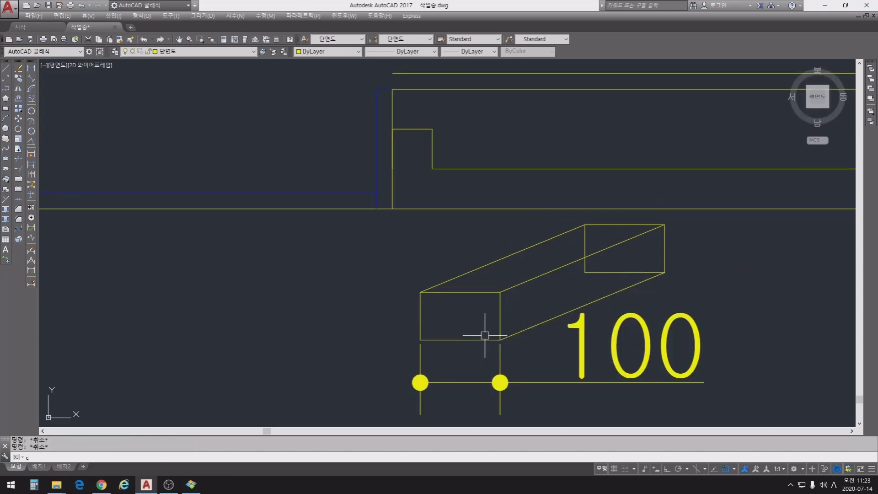
type("o")
key("space")
left_click(406, 173)
left_click(700, 407)
key("space")
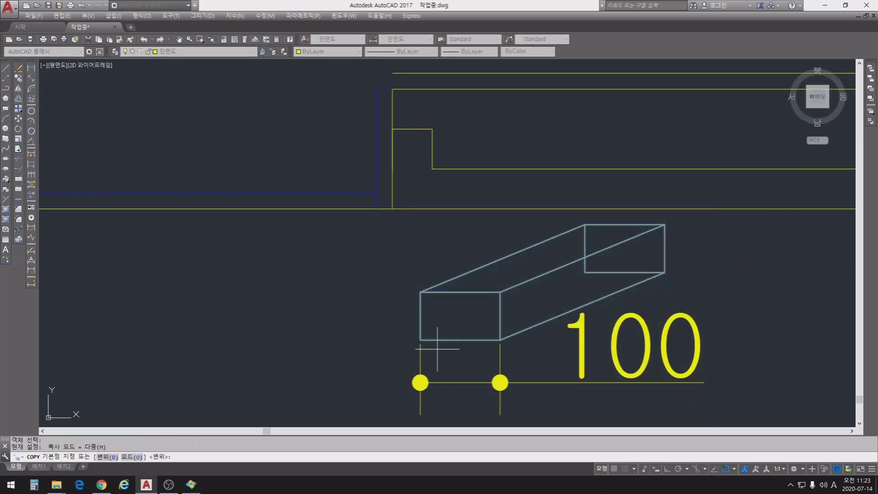
left_click(420, 339)
left_click(420, 292)
key("space")
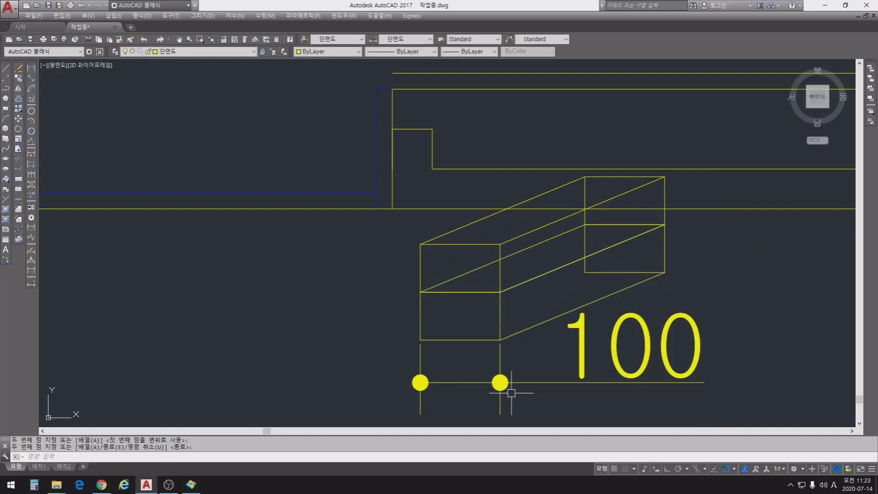
- Erase both stacked box sketches together with the width dimension below them
type("e")
key("space")
left_click(731, 278)
left_click(352, 427)
key("space")
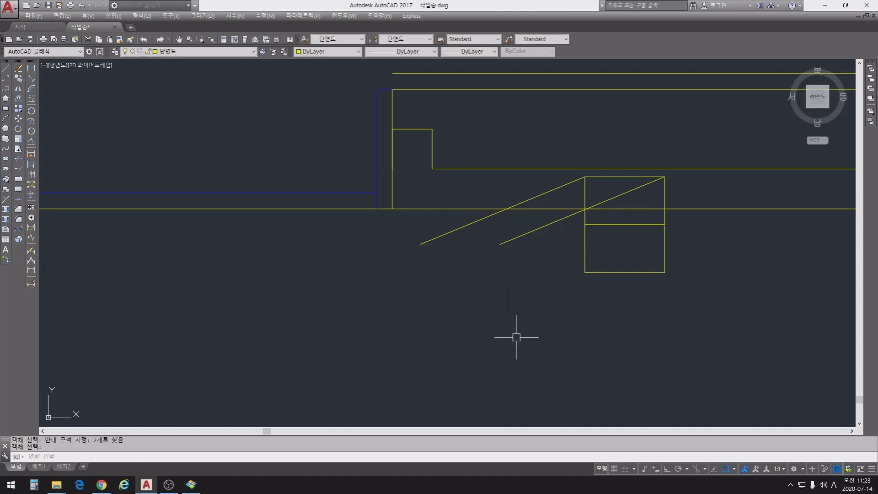
type("e")
key("space")
left_click(654, 320)
left_click(444, 201)
key("space")
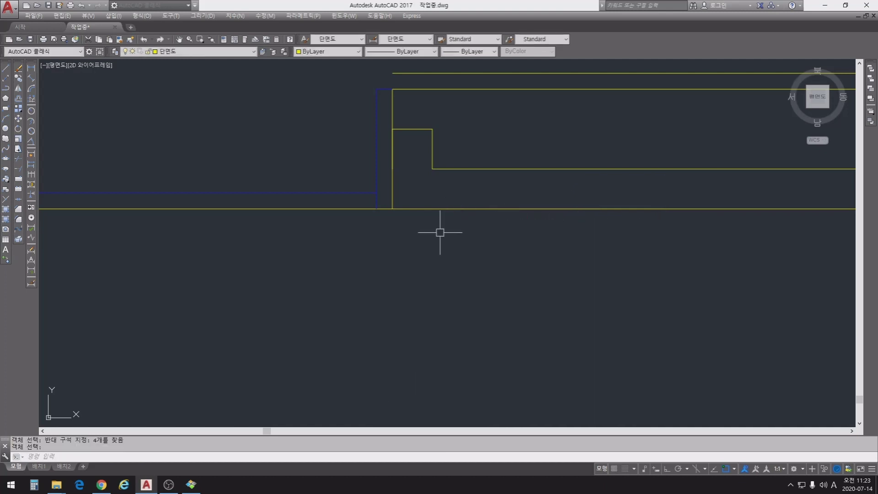
- Draw a rectangle 100 wide and 60 high in the empty area below the floor section
mouse_move(440, 232)
middle_mouse_down()
mouse_move(495, 337)
mouse_move(489, 288)
middle_mouse_up()
type("rec")
key("space")
left_click(448, 373)
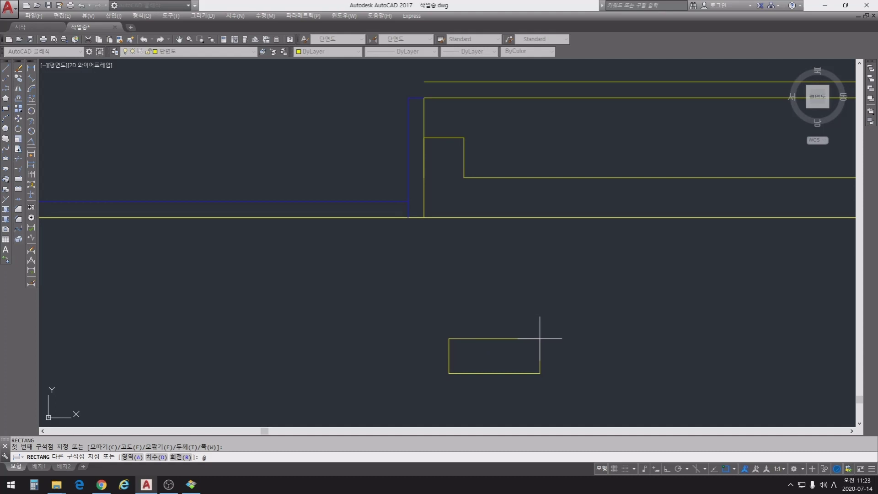
type("@100")
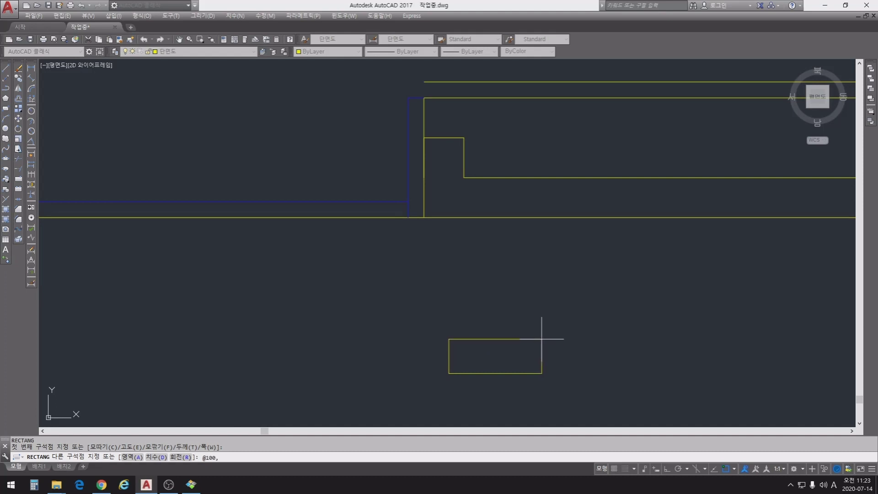
type(",60")
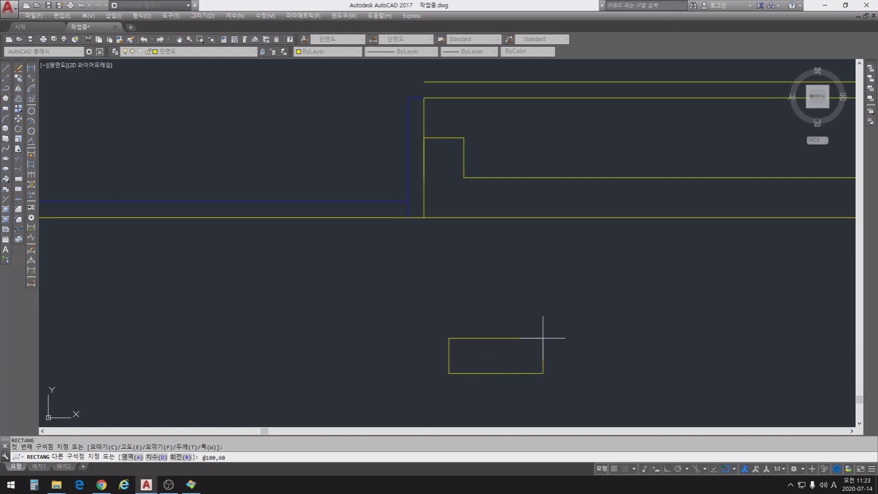
key("Return")
key("Escape")
key("Escape")
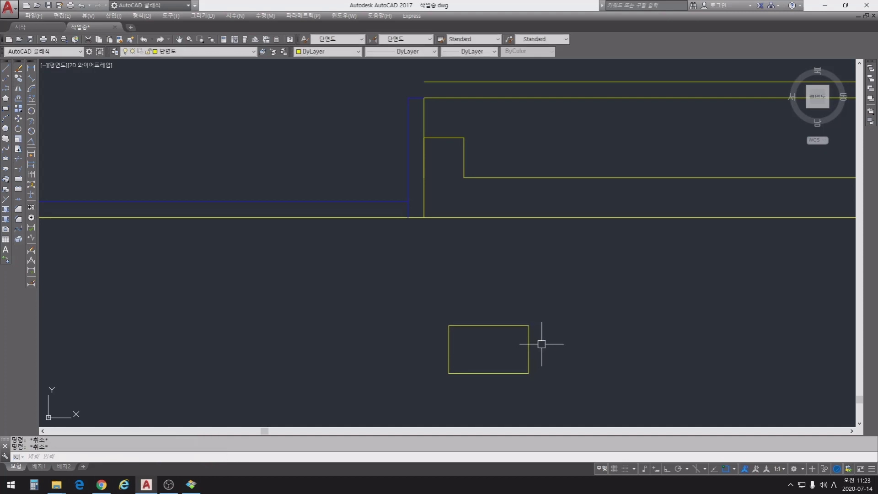
- Move the 100 by 60 rectangle by its lower-left corner to the foot of the yellow vertical line at the entrance step
middle_click_drag(506, 310, 497, 328)
type("m")
key("Return")
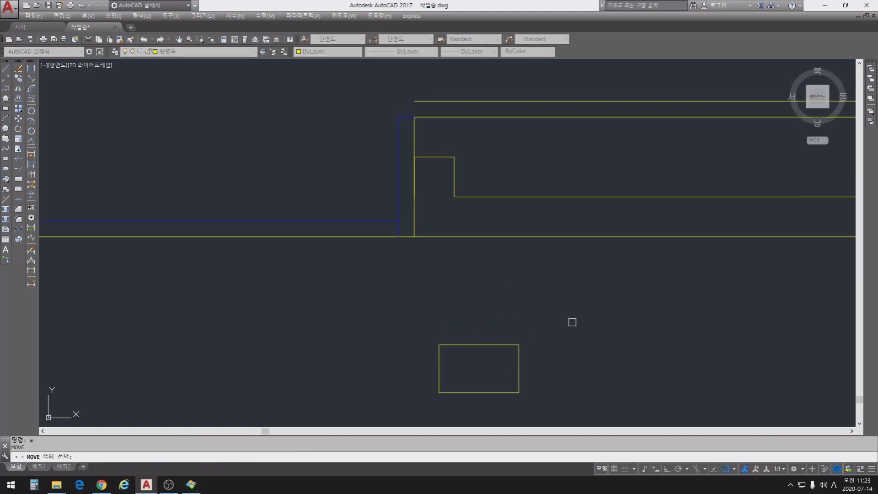
left_click(478, 391)
key("Return")
left_click(438, 392)
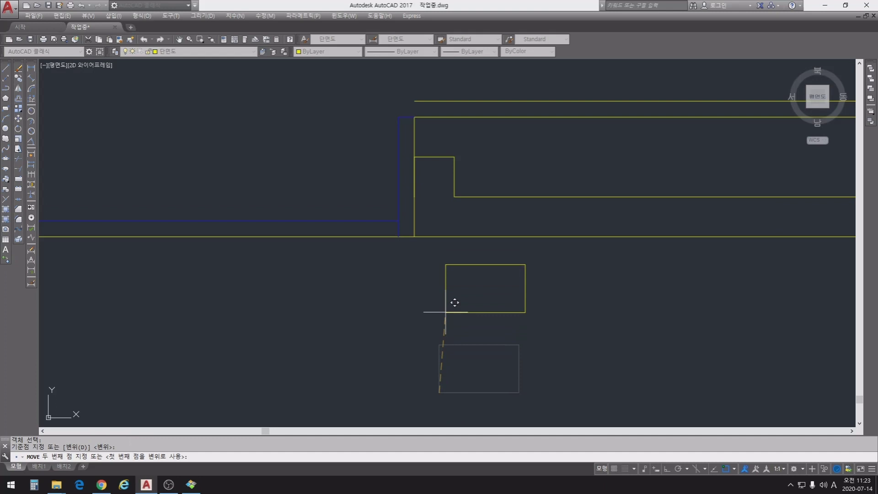
left_click(415, 236)
middle_click_drag(441, 257, 409, 345)
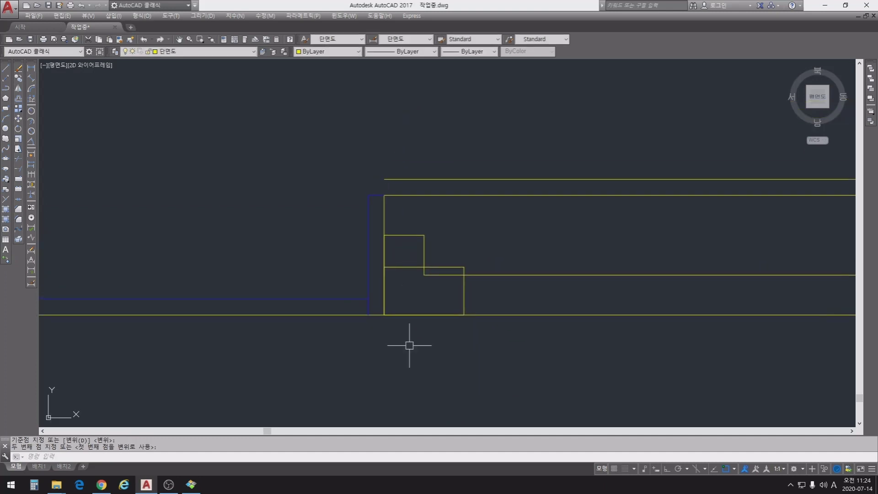
key("Escape")
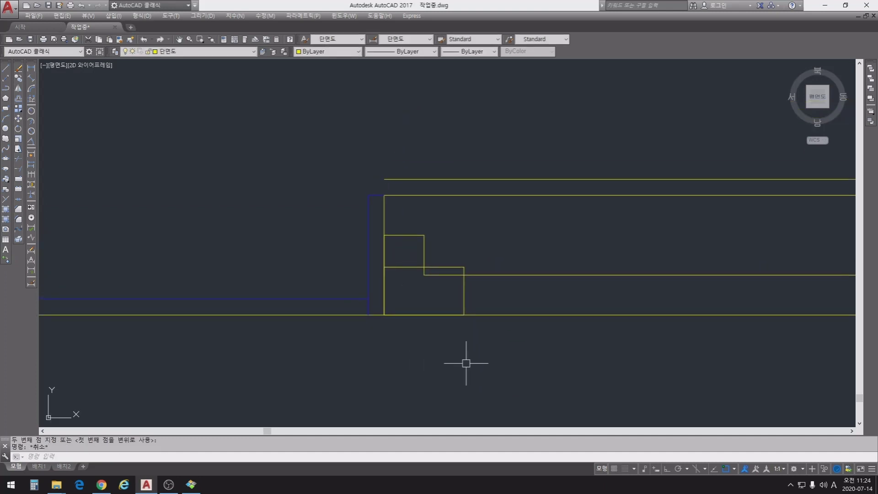
key("Escape")
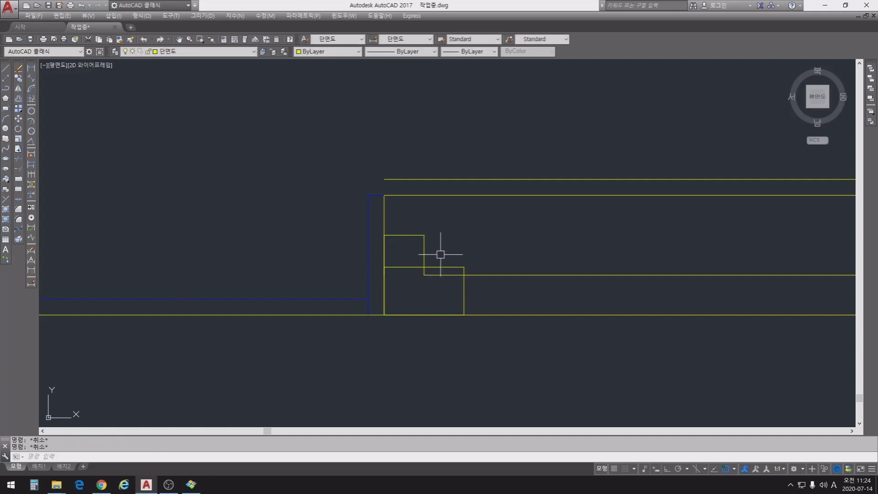
- Move the stepped profile and its long horizontal line to the right, clear of the 100 by 60 rectangle
type("m")
key("space")
left_click(433, 212)
left_click(404, 240)
left_click(437, 287)
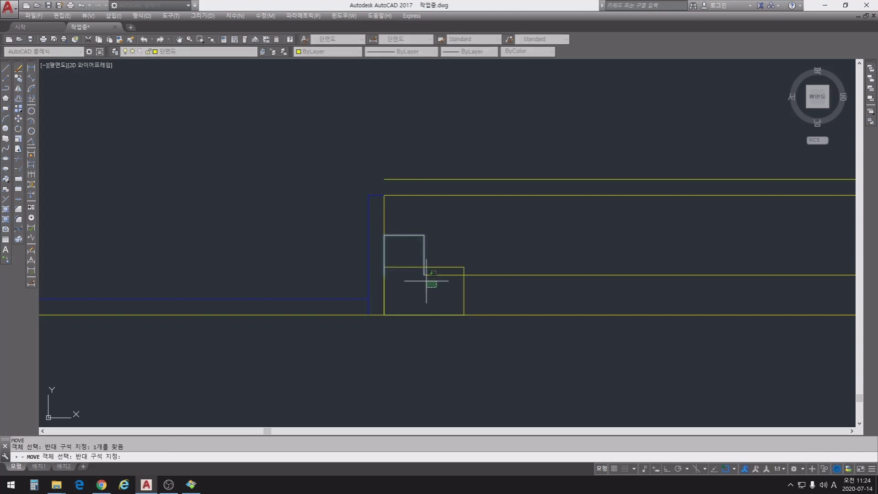
left_click(414, 275)
key("space")
left_click(424, 275)
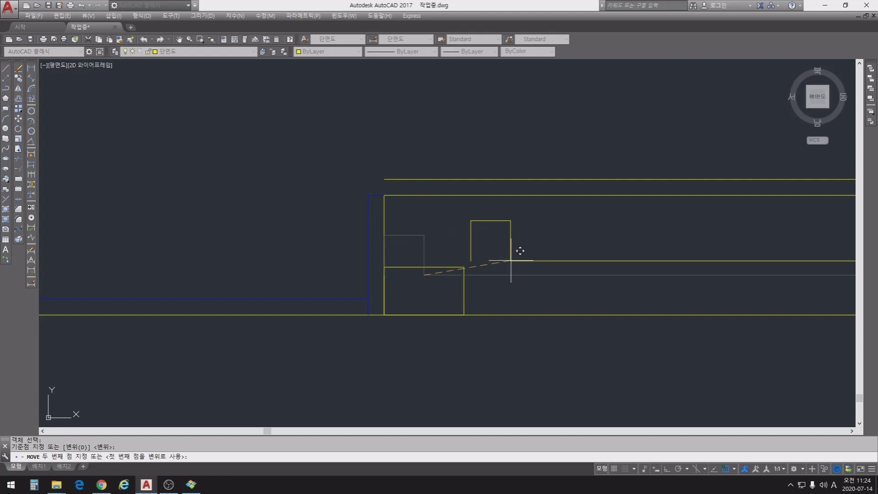
left_click(509, 255)
- Move the stepped profile by its lower-left end onto the upper-right corner of the 100 by 60 rectangle
key("space")
left_click(540, 286)
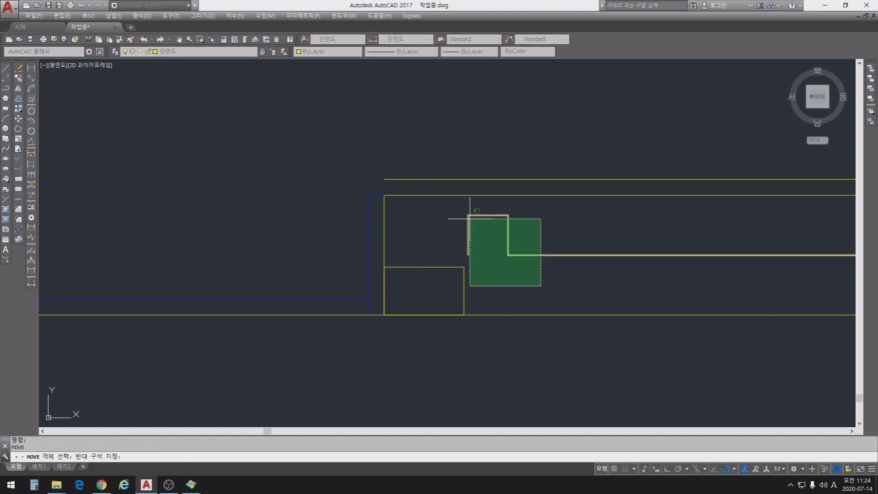
left_click(470, 219)
key("space")
left_click(468, 255)
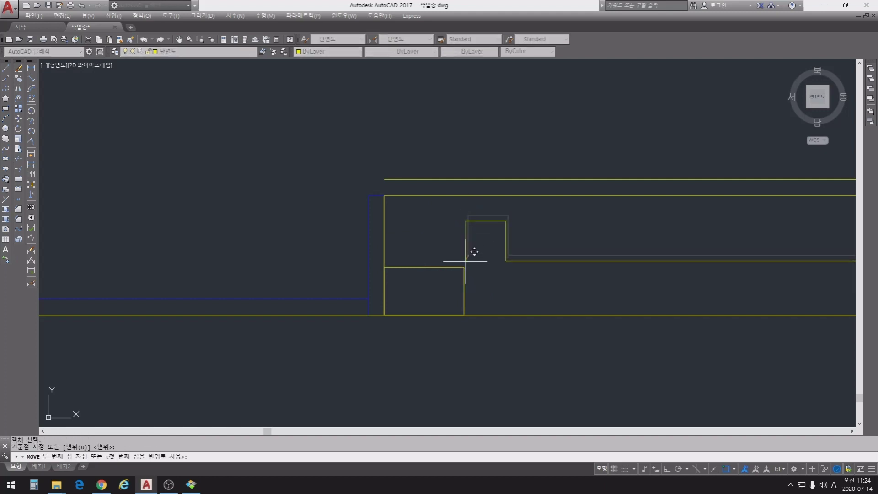
left_click(463, 267)
key("Escape")
key("Escape")
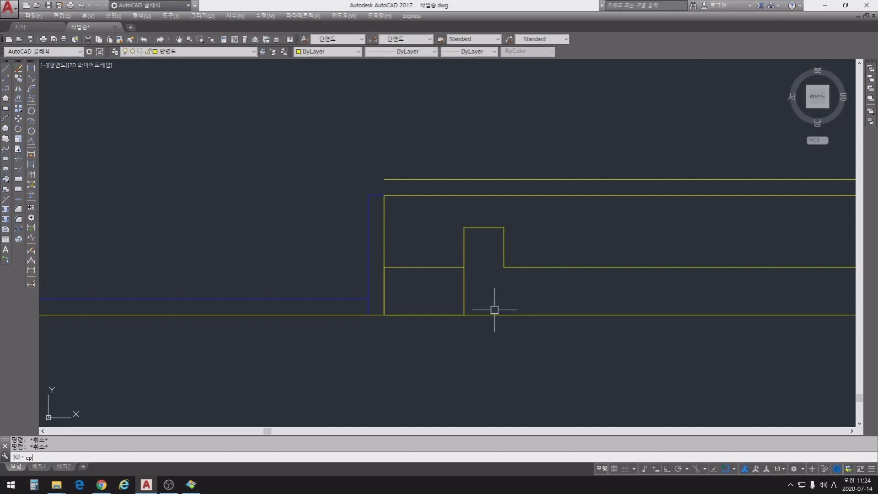
- Copy the 100 by 60 rectangle from its lower-left to its upper-left corner, stacking a second one on top
type("cp")
key("space")
left_click(441, 248)
left_click(389, 306)
key("space")
left_click(384, 315)
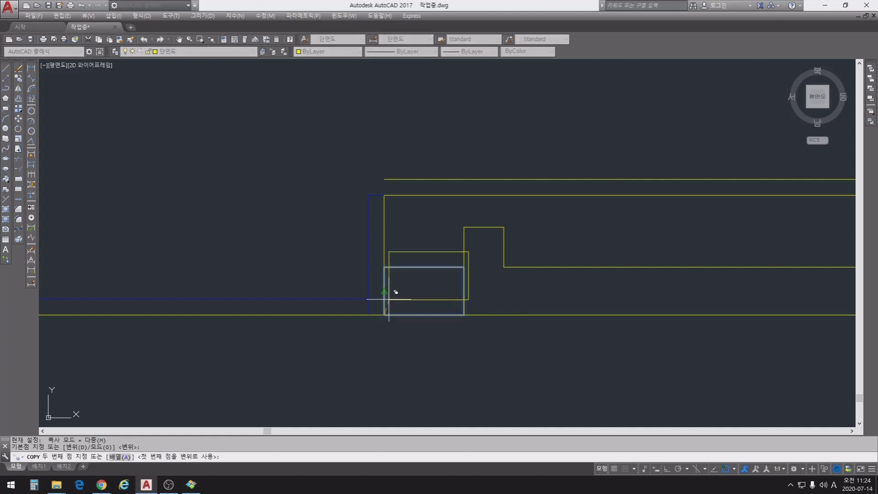
left_click(384, 266)
key("space")
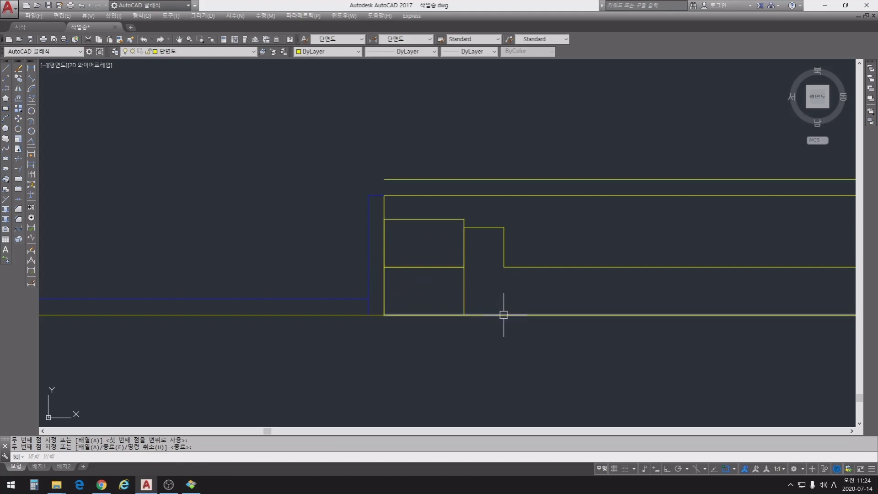
- Measure the gap between the upper rectangle and the floor line above with a temporary vertical dimension, and delete that dimension
middle_click_drag(503, 314, 512, 402)
scroll(465, 354, "up", 2)
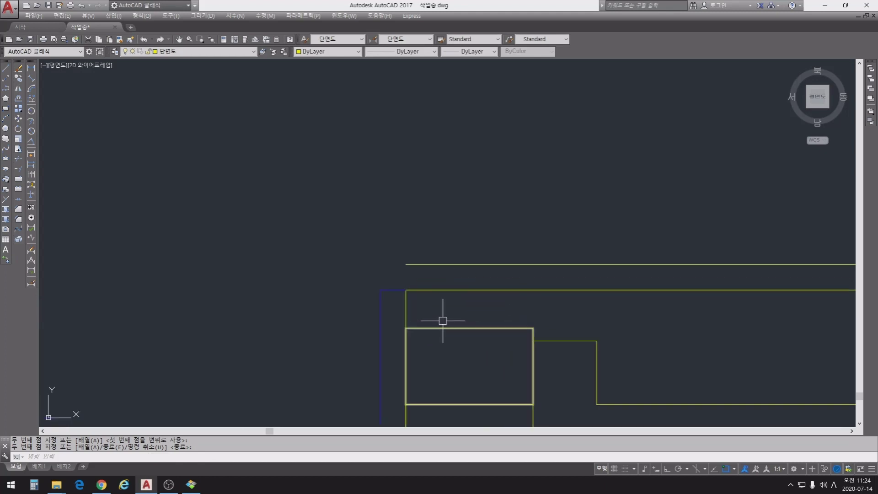
middle_click_drag(451, 362, 447, 315)
key("Escape")
key("Escape")
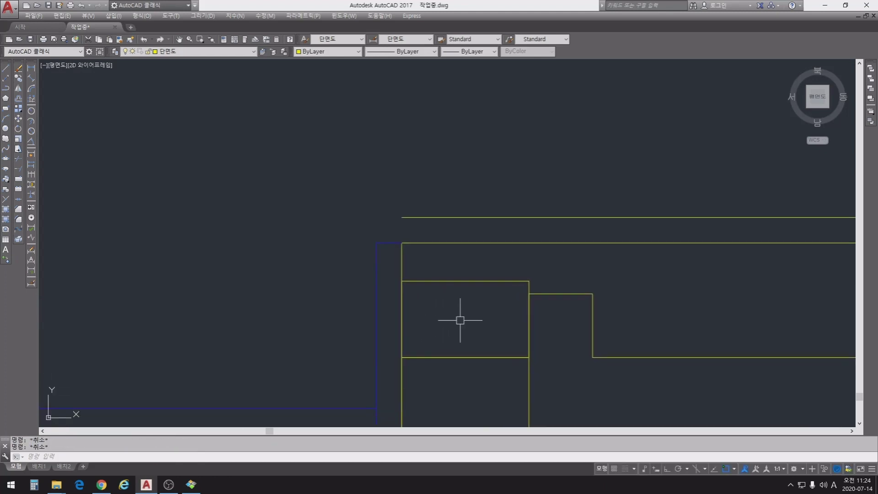
left_click(31, 67)
left_click(401, 242)
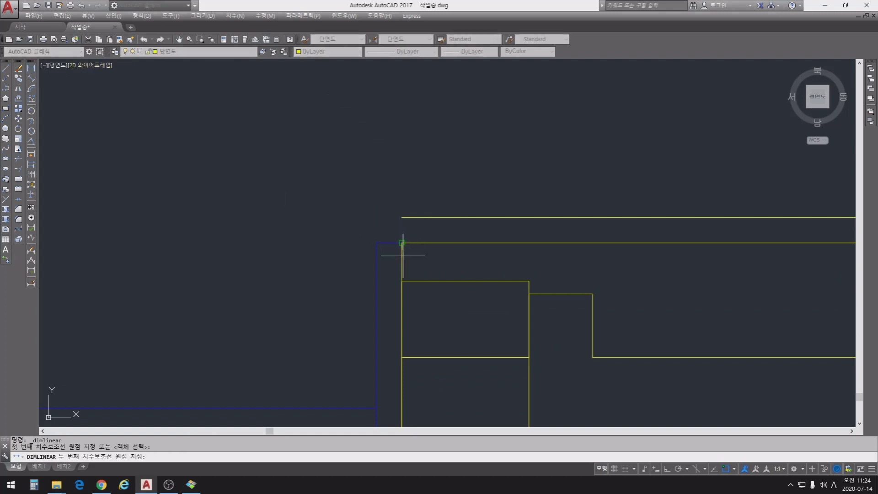
left_click(402, 282)
left_click(311, 261)
scroll(302, 263, "down", 2)
middle_click_drag(304, 269, 319, 257)
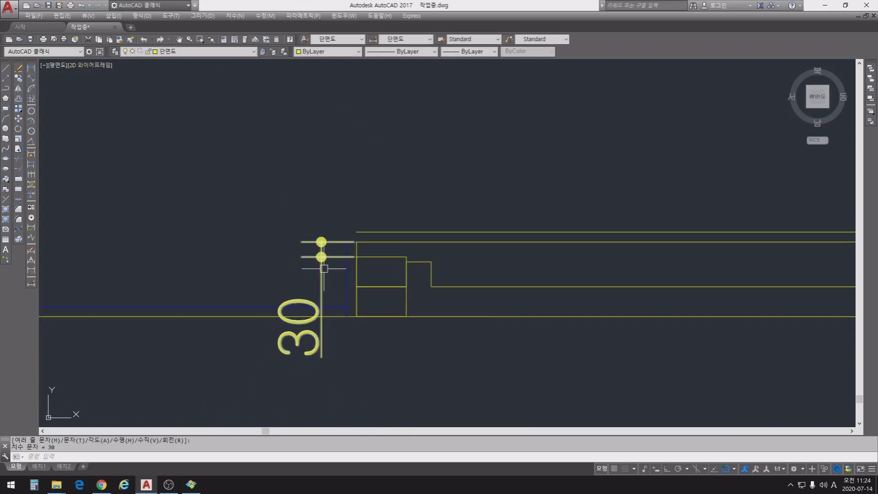
key("Delete")
key("Escape")
key("Escape")
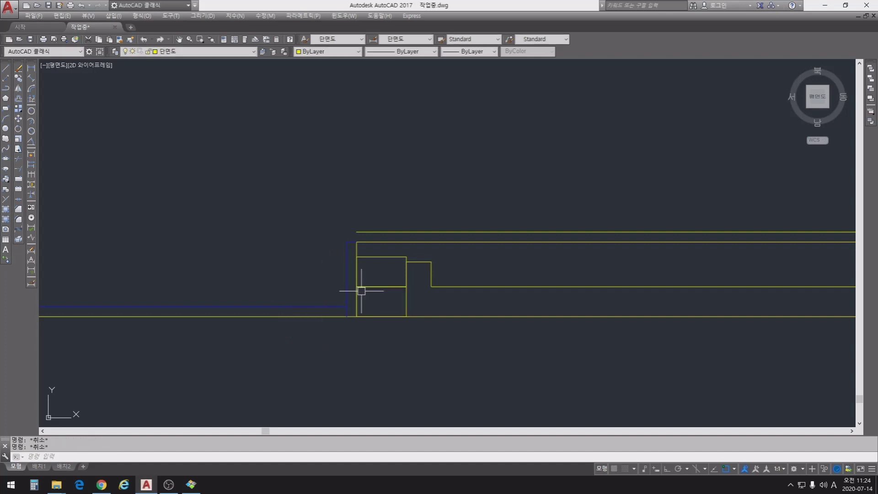
- Draw a rectangle 100 wide and 30 high from the upper-left corner of the top stacked rectangle
type("rec")
key("Return")
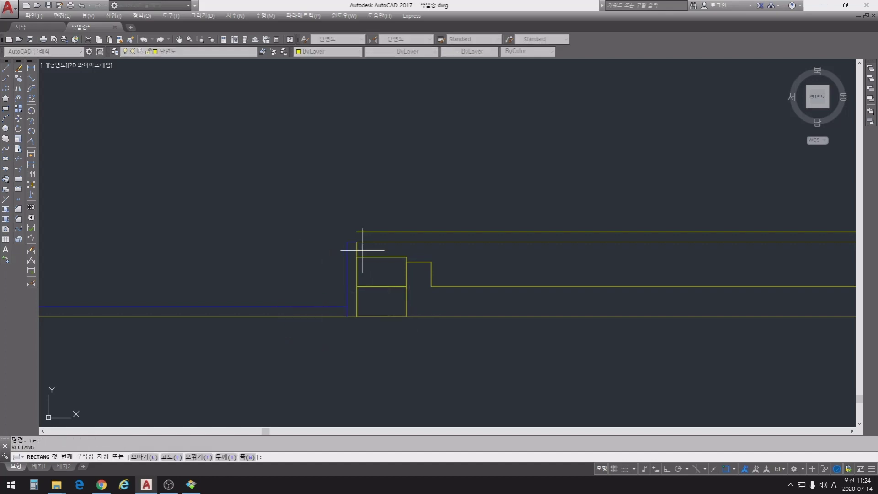
left_click(356, 243)
type("@100")
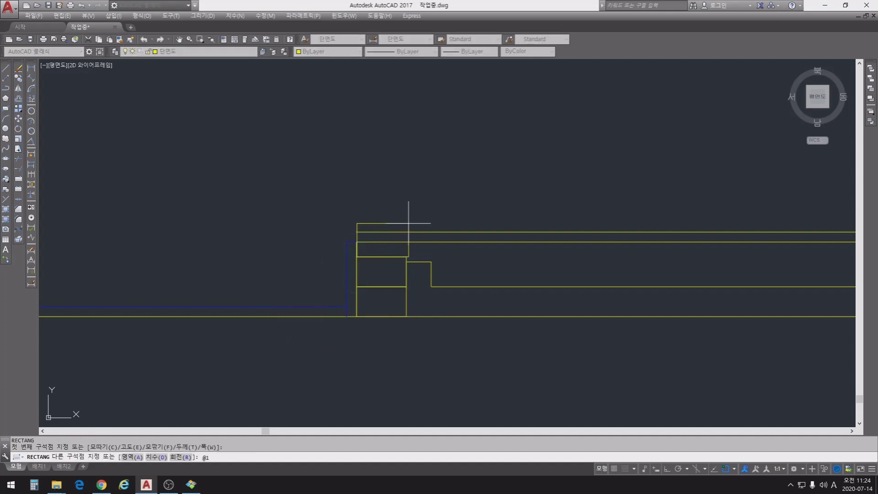
type("30")
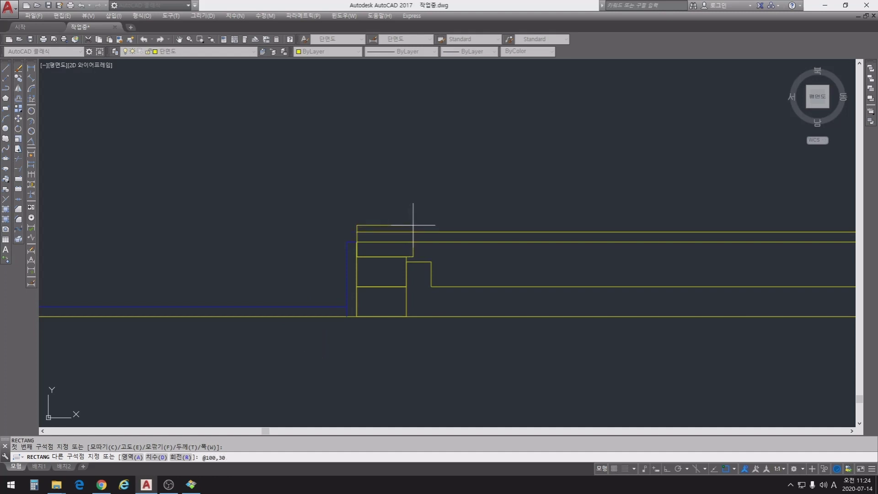
key("Return")
scroll(425, 270, "up", 3)
key("Escape")
key("Escape")
- Try to move the 100 by 30 rectangle 30 units toward the entrance side without ortho, and undo the move
type("m")
key("space")
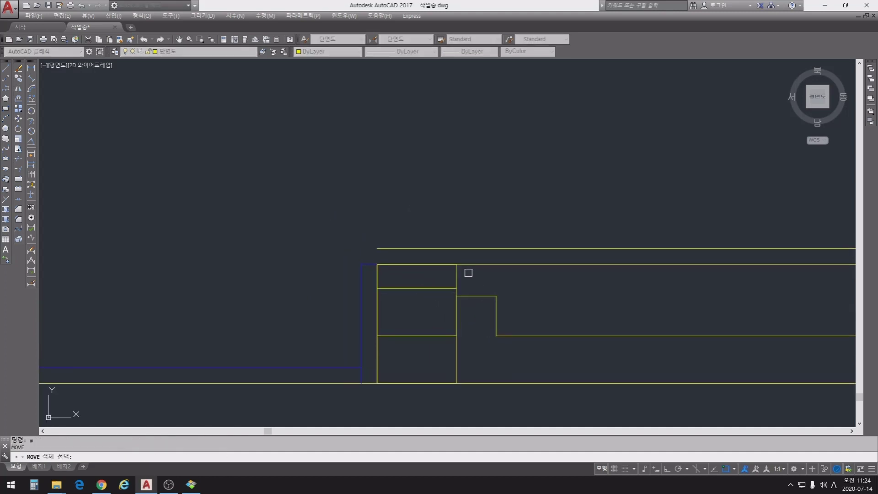
left_click(468, 273)
left_click(446, 282)
key("space")
left_click(484, 172)
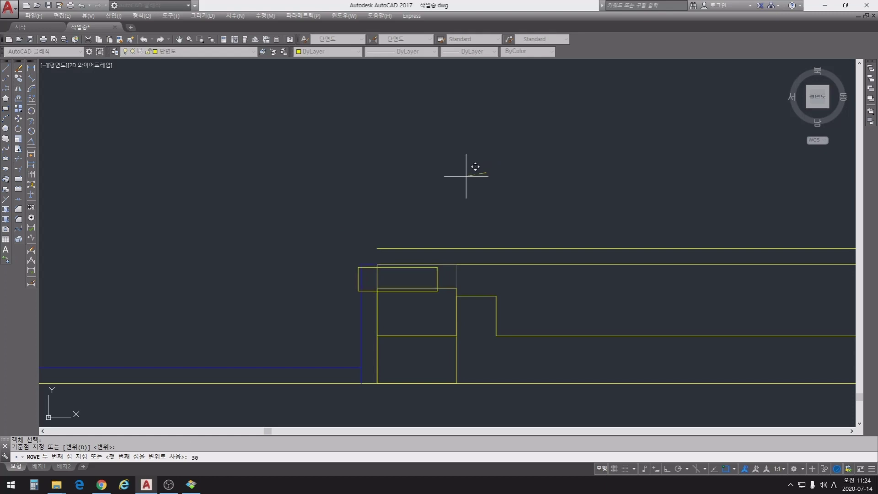
type("30")
key("Return")
key("ctrl+z")
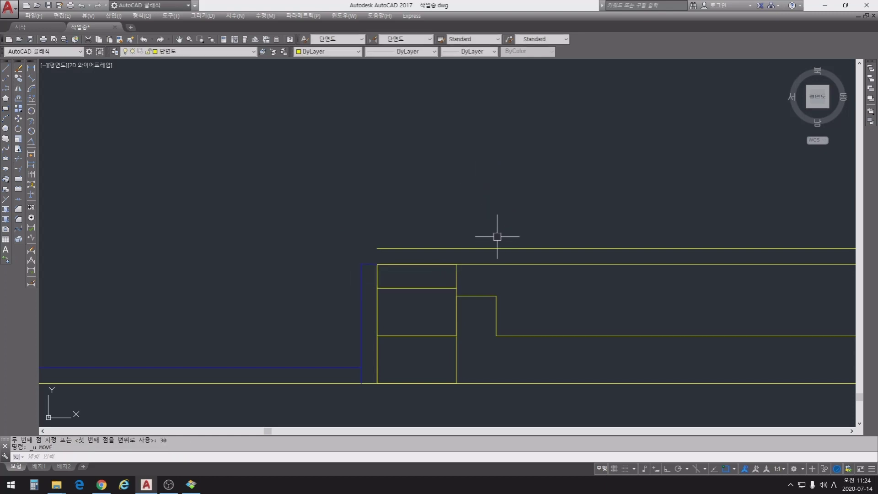
- Move the 100 by 30 rectangle horizontally with ortho on until its left edge lines up with the blue outline of the step
type("m")
key("space")
left_click(457, 275)
key("space")
left_click(482, 200)
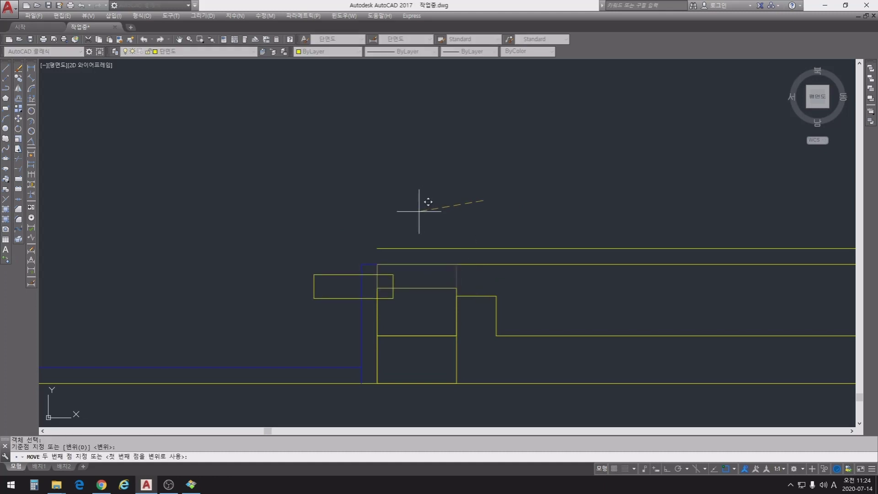
key("F8")
key("F8")
key("F8")
key("F8")
key("F8")
key("F8")
key("F8")
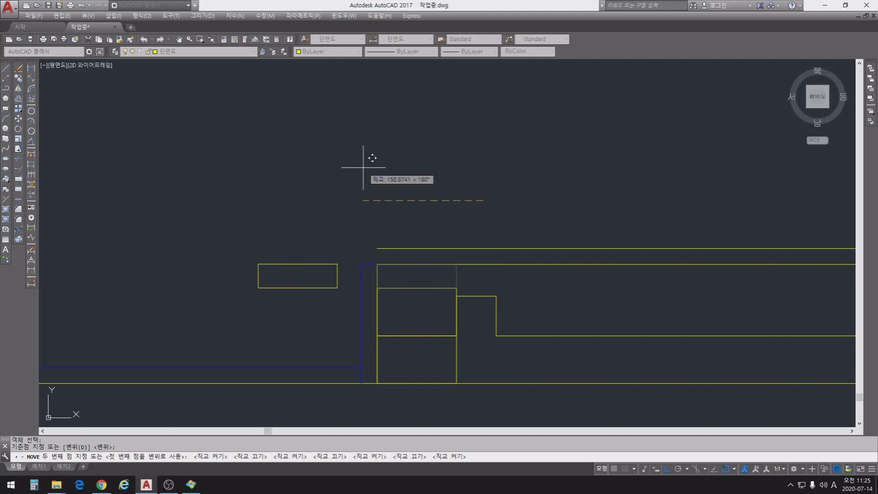
key("Escape")
key("Escape")
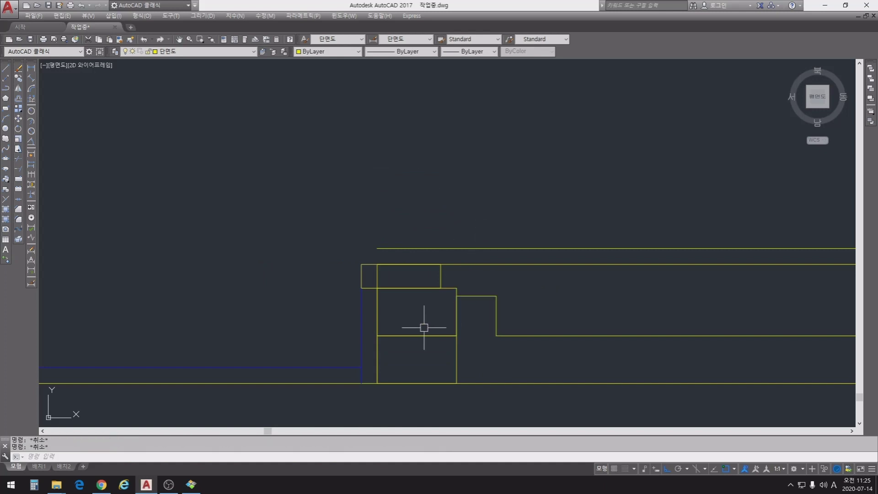
- Trim the vertical line segment running through the inside of the 100 by 30 rectangle
type("tr")
key("space")
key("space")
left_click(379, 278)
middle_click_drag(536, 324, 568, 318)
scroll(393, 306, "up", 2)
key("Escape")
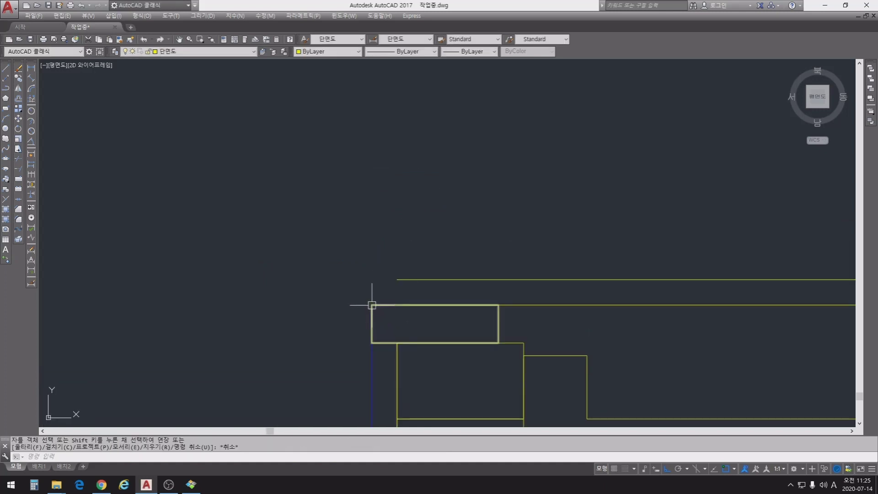
key("Escape")
key("Escape")
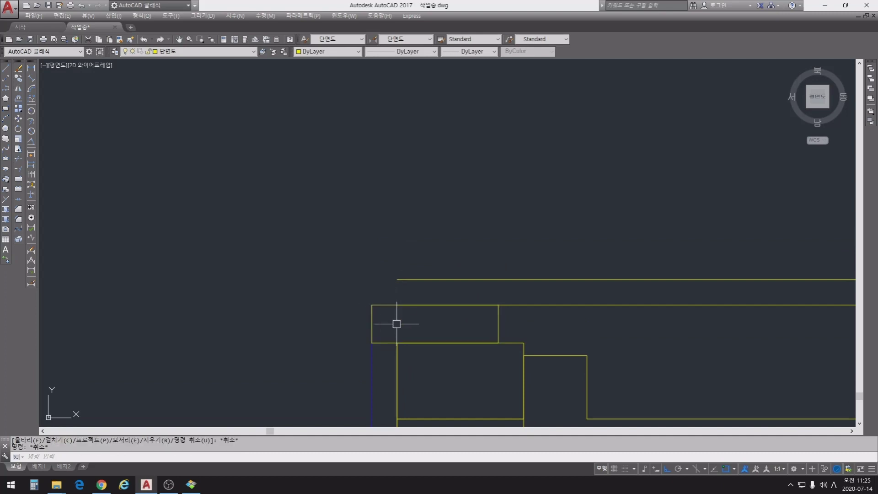
- Draw a sloped line from the midpoint of the 100 by 30 rectangle's entrance-side edge to the midpoint of its upper edge
type("l")
key("space")
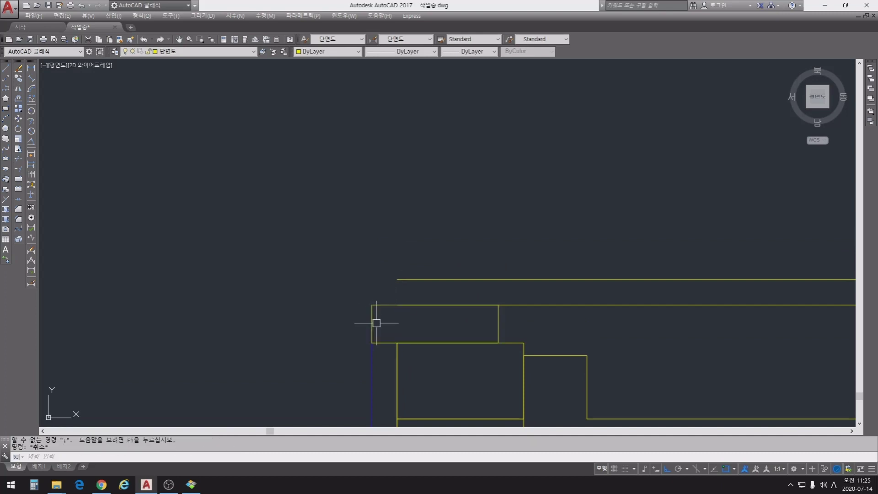
left_click(371, 323)
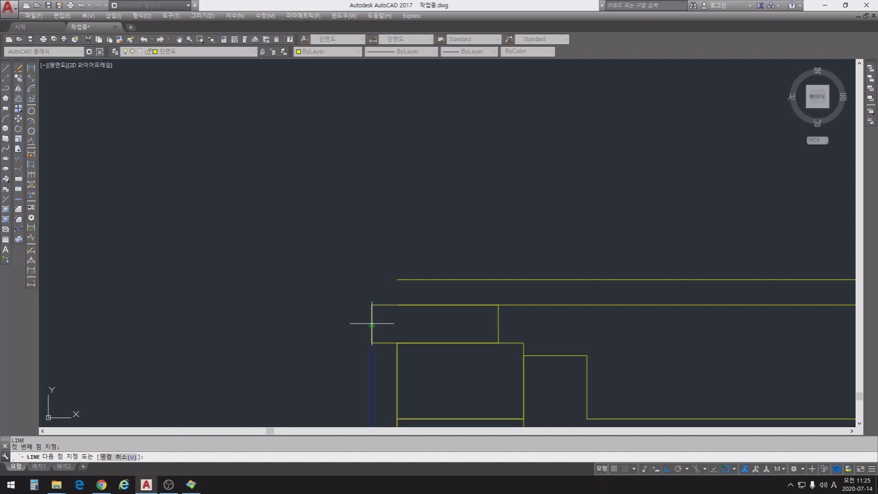
left_click(435, 305)
key("space")
- Trim the rectangle's corner above the sloped line, along with the overlapping floor line there, to bevel the timber
type("tr")
key("space")
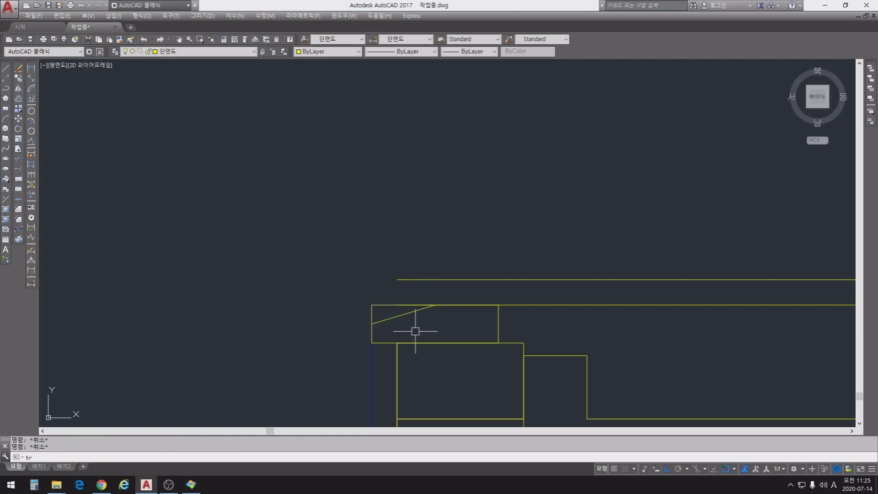
key("space")
left_click(393, 296)
left_click(360, 310)
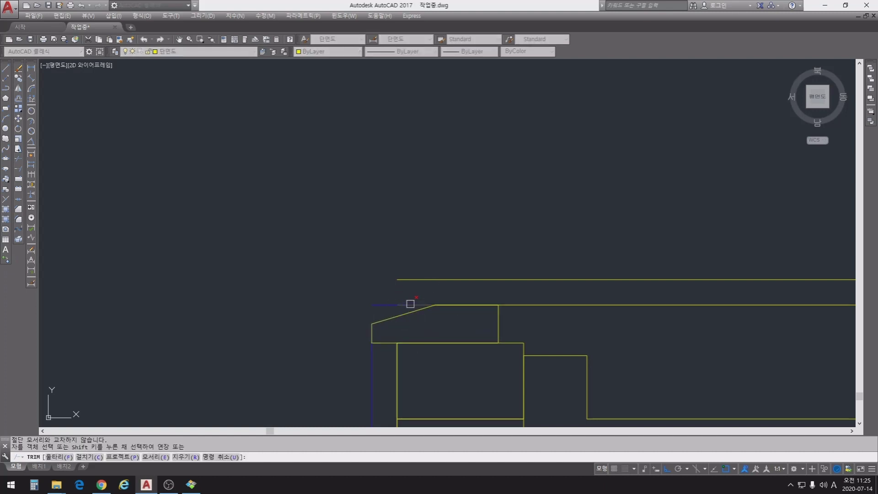
left_click(410, 303)
left_click(394, 305)
middle_click_drag(413, 327, 413, 299)
key("Escape")
key("Escape")
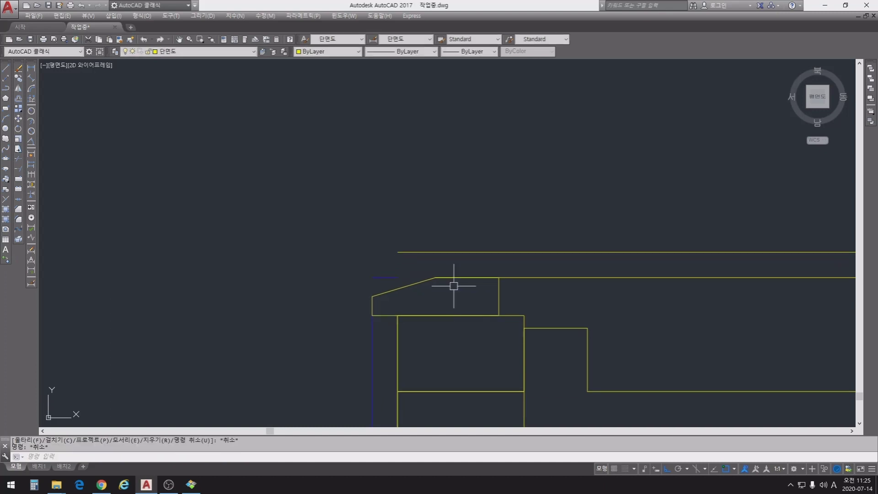
- Erase the leftover blue line segment above the beveled corner
type("e")
key("Return")
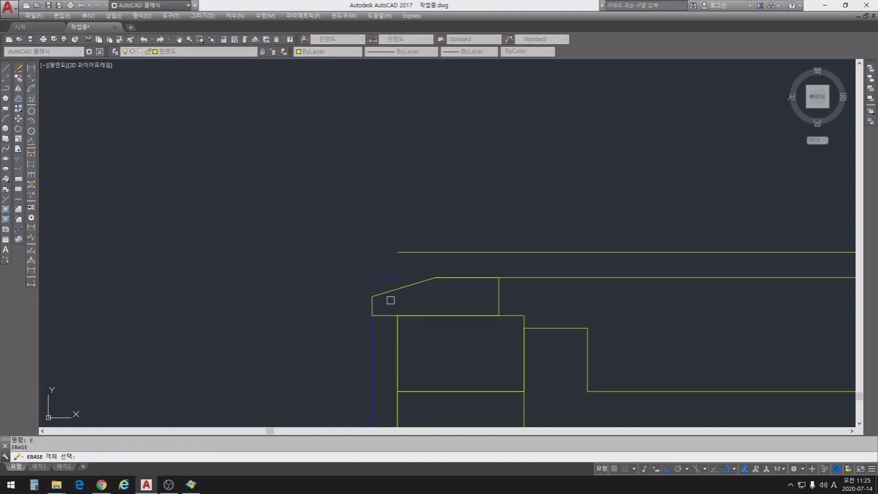
left_click(383, 275)
key("Return")
middle_click_drag(537, 343, 481, 282)
middle_click_drag(451, 311, 480, 291)
middle_click_drag(442, 229, 480, 300)
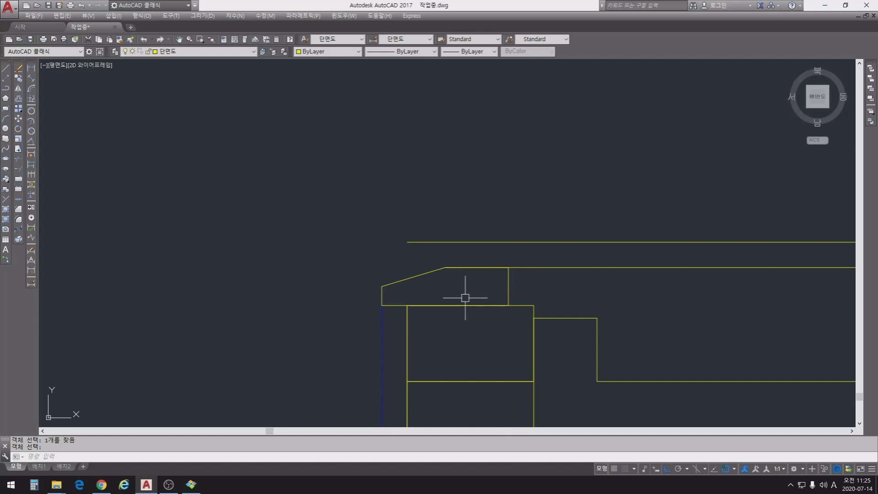
middle_click_drag(497, 290, 375, 290)
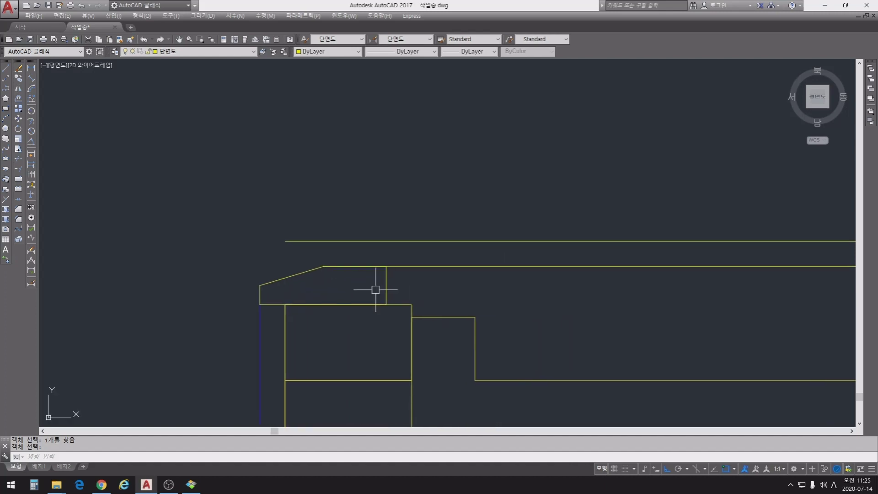
left_click(406, 266)
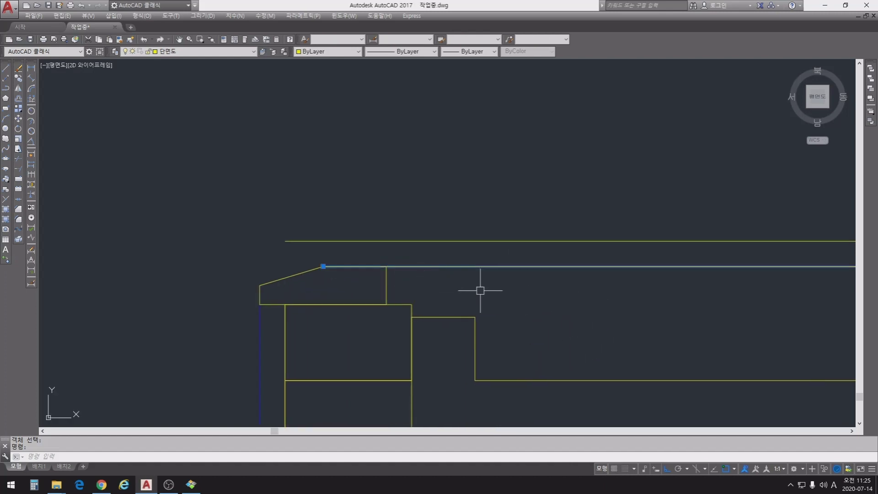
scroll(476, 299, "down", 4)
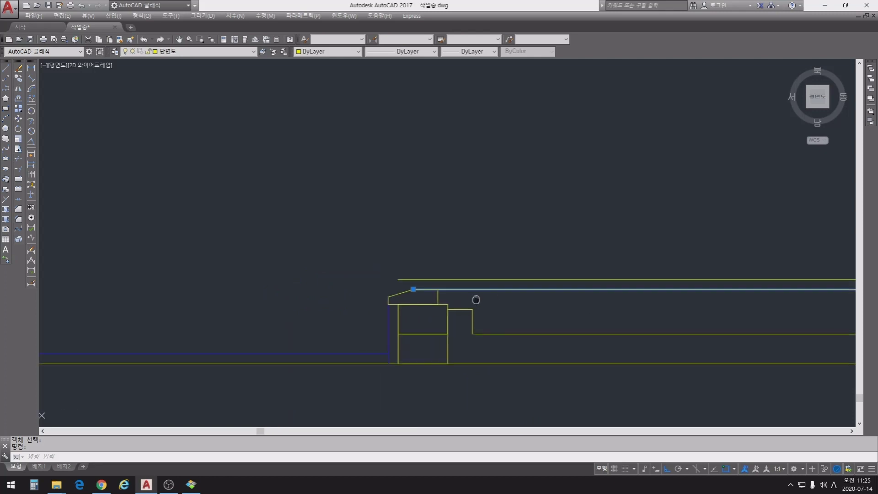
- Draw a vertical line from the upper end of the slope to the floor line above
scroll(416, 292, "up", 4)
type("l")
key("Return")
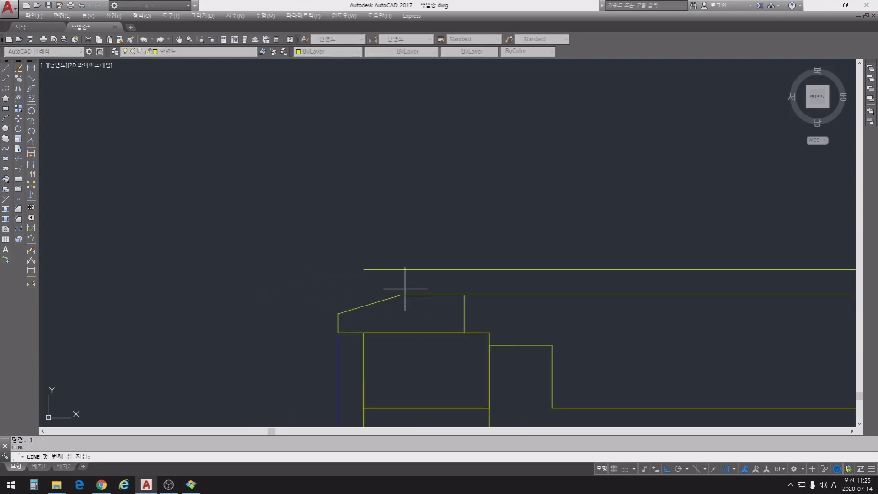
left_click(400, 294)
left_click(401, 270)
key("Return")
key("Escape")
key("Escape")
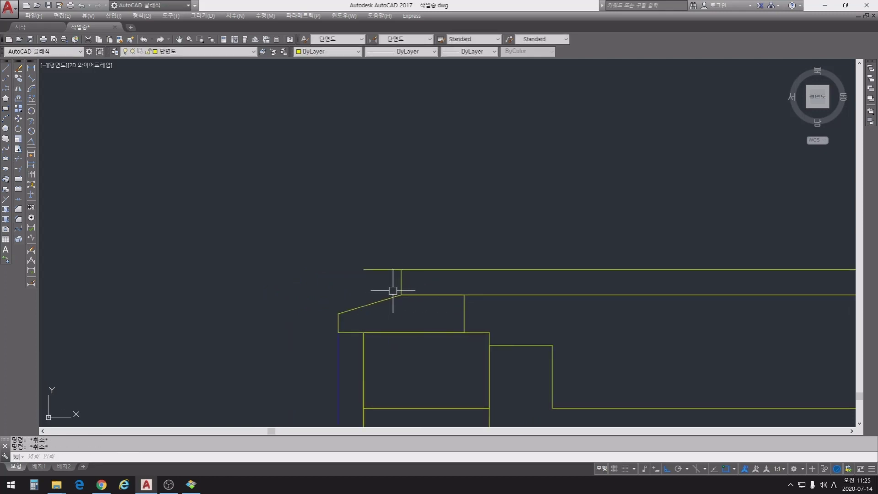
- Trim the end of the upper floor line that projects past the new vertical line on the entrance side
type("tr")
key("Return")
key("Return")
scroll(425, 281, "down", 6)
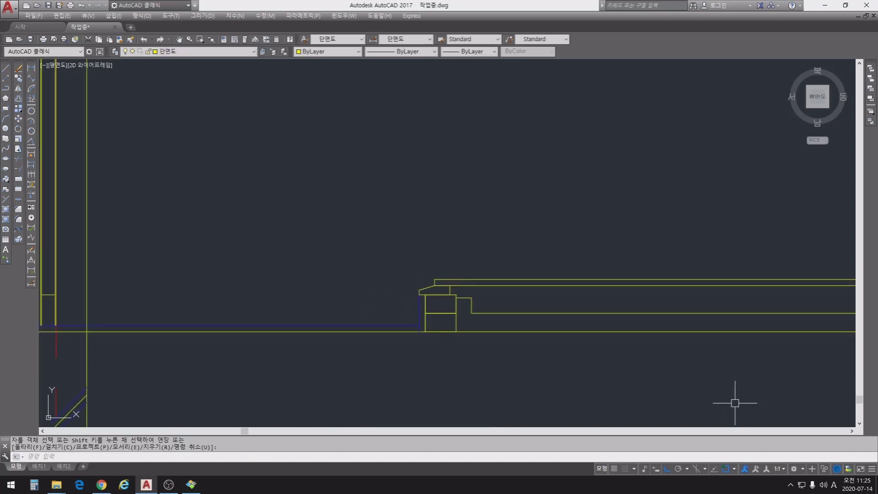
- Examine the floor finish layer at the step edge, selecting its upper line and its vertical end line
middle_click_drag(500, 317, 421, 326)
left_click(399, 289)
scroll(401, 291, "up", 6)
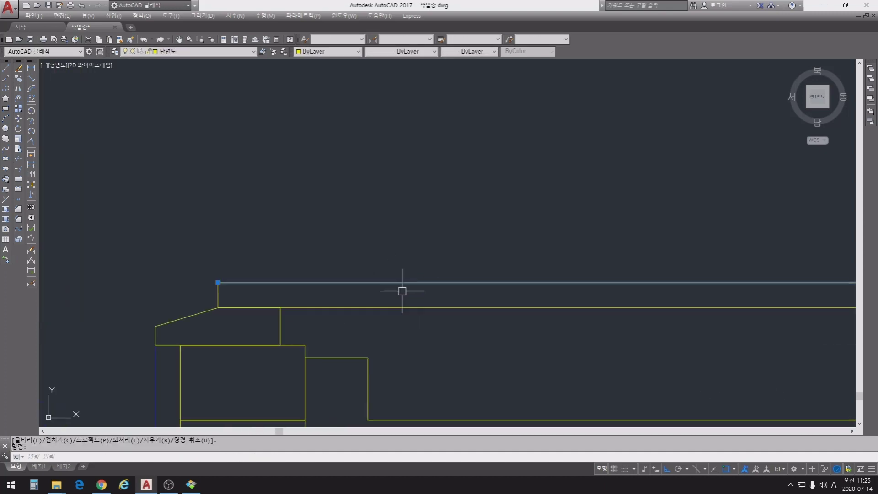
middle_click_drag(448, 369, 738, 359)
scroll(704, 357, "up", 4)
middle_click_drag(388, 267, 648, 339)
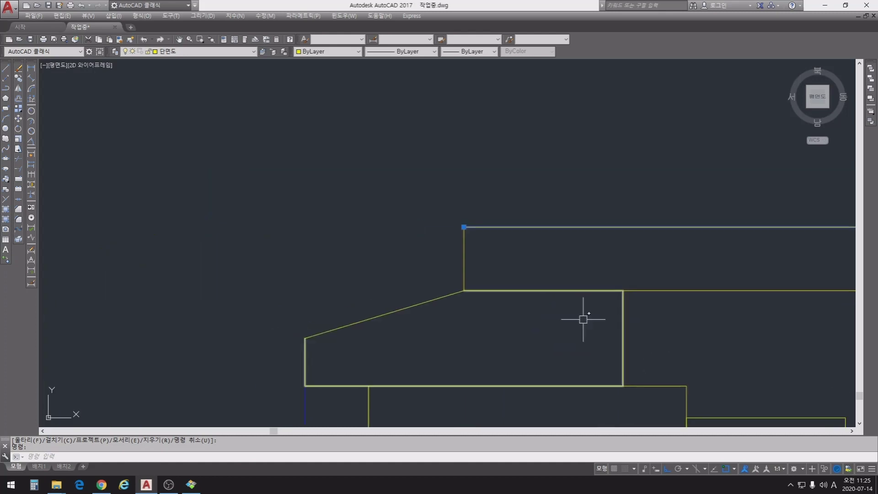
left_click(526, 262)
left_click(470, 230)
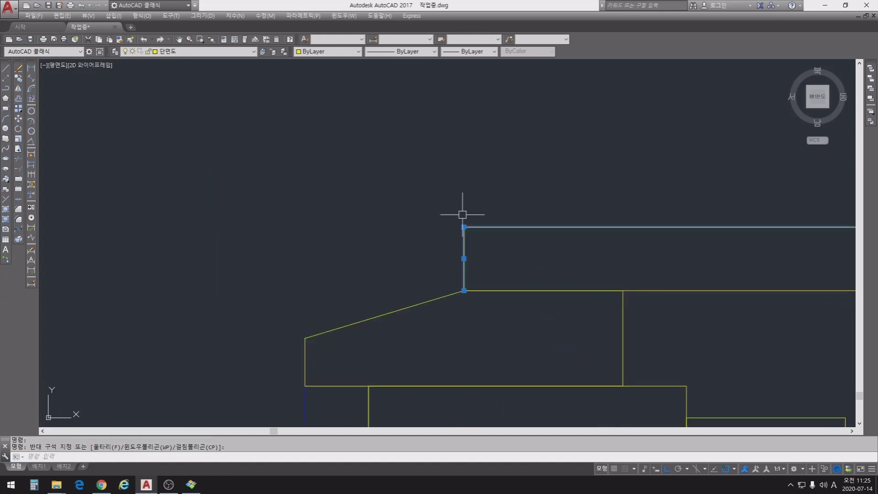
middle_click_drag(609, 322, 508, 292)
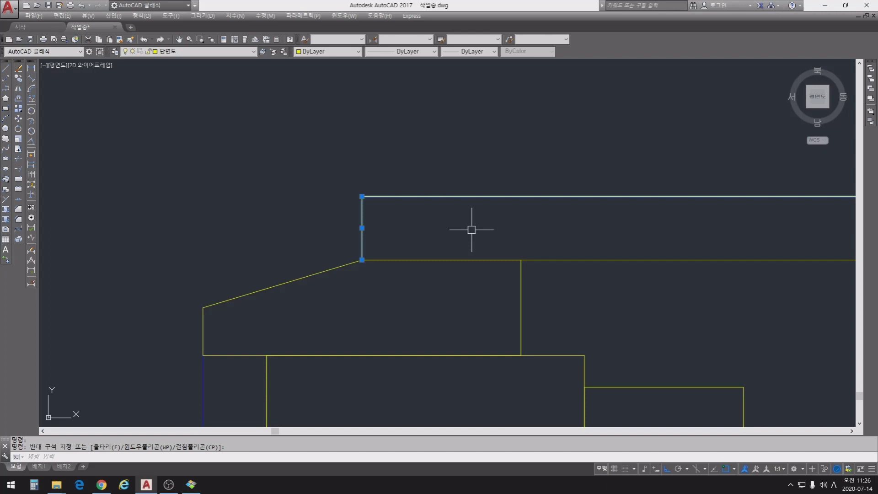
scroll(480, 275, "down", 3)
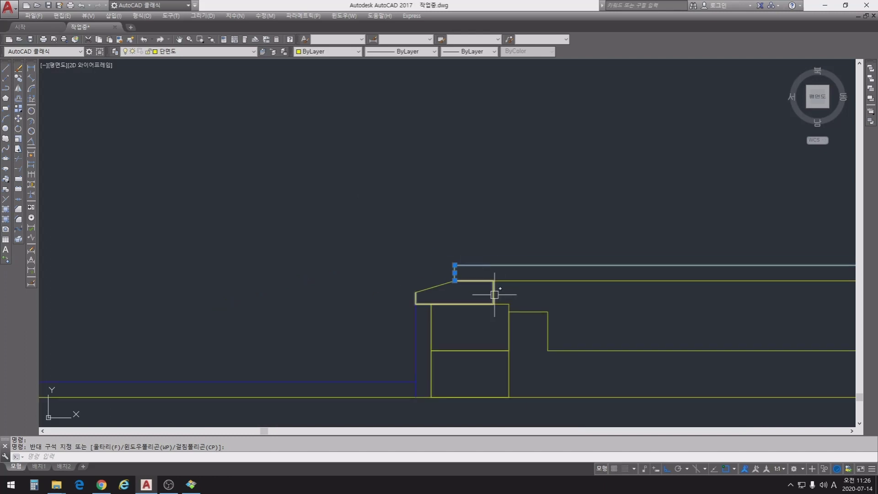
middle_click_drag(375, 302, 438, 330)
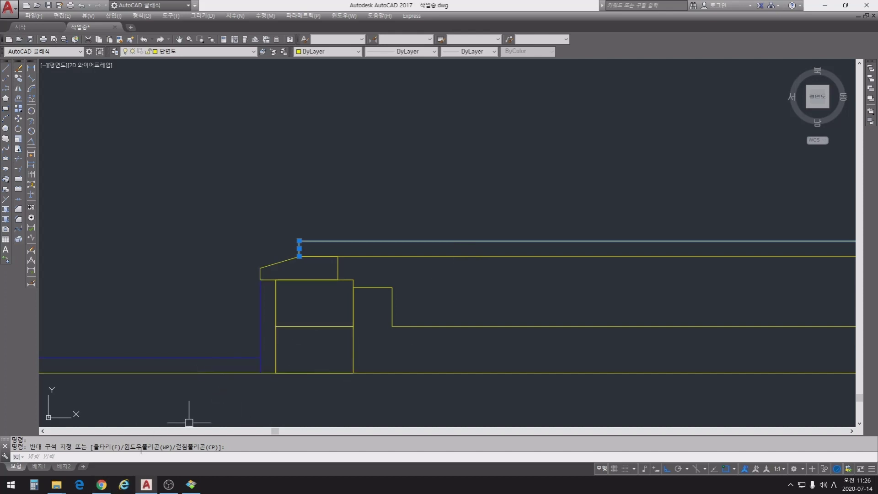
- Switch to Chrome and search Google Images for "온수파이프시공"
left_click(101, 484)
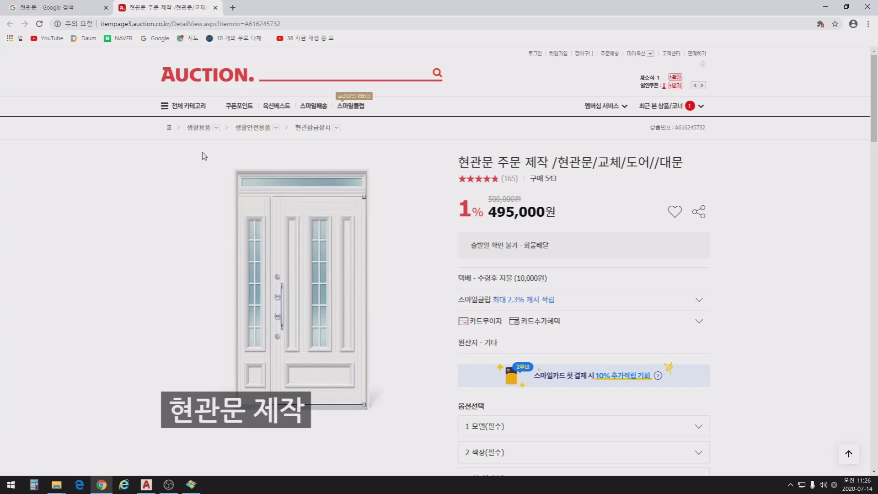
left_click(58, 9)
scroll(14, 84, "up", 2)
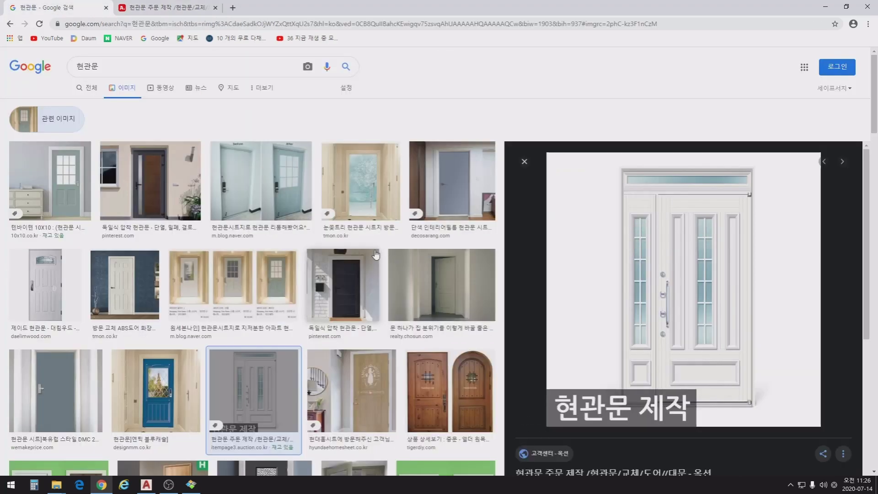
type("온")
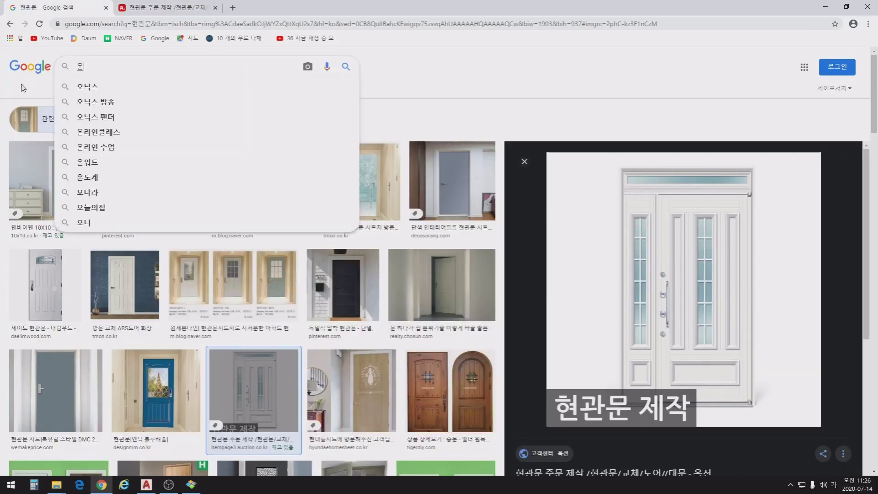
type("수파이프시고")
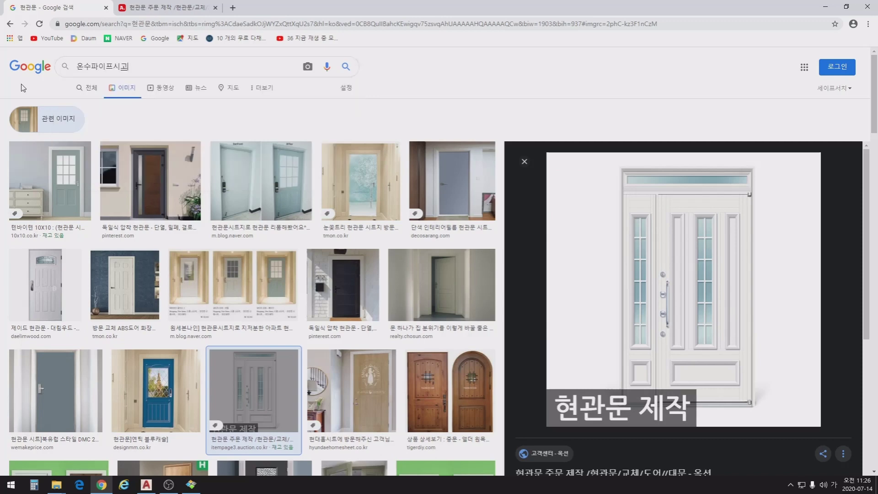
key("Return")
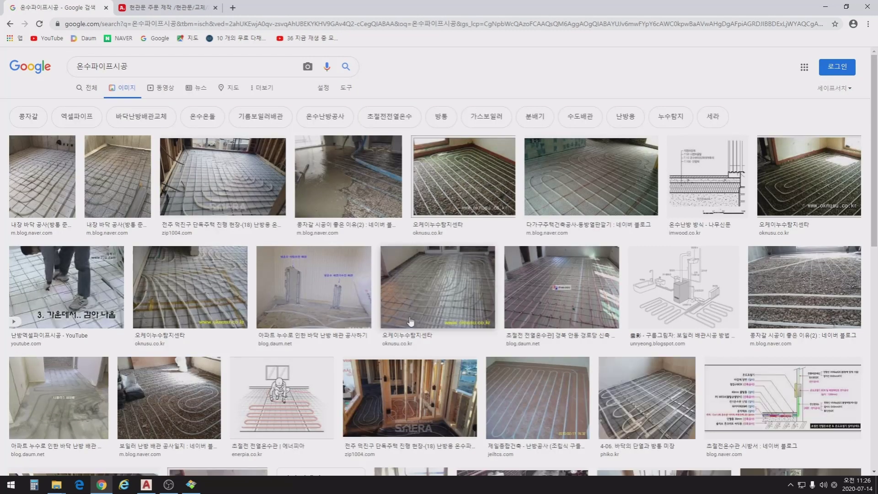
- Open the blog post behind the heating plate installation image and examine its photos of the heating pipe layout
left_click(590, 188)
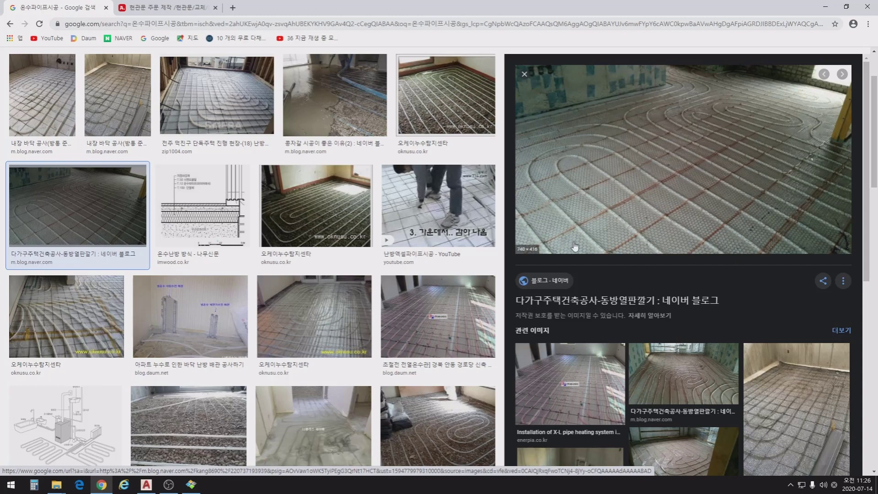
left_click(612, 233)
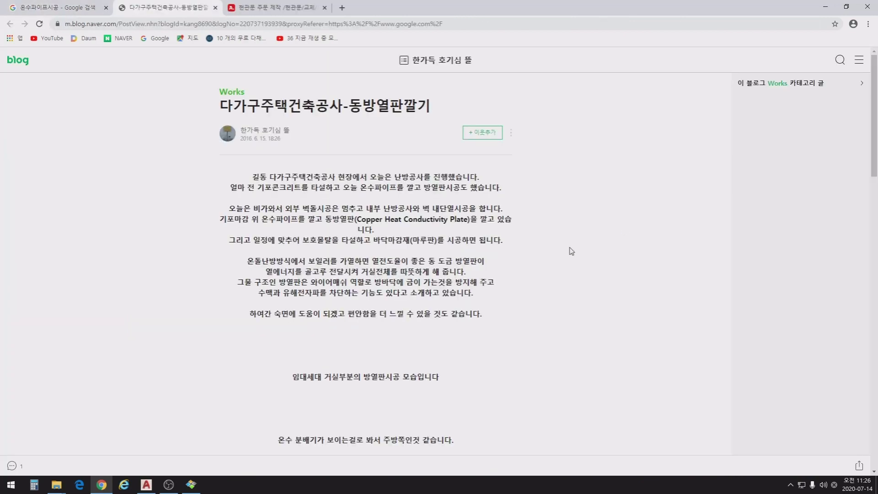
scroll(556, 259, "down", 4)
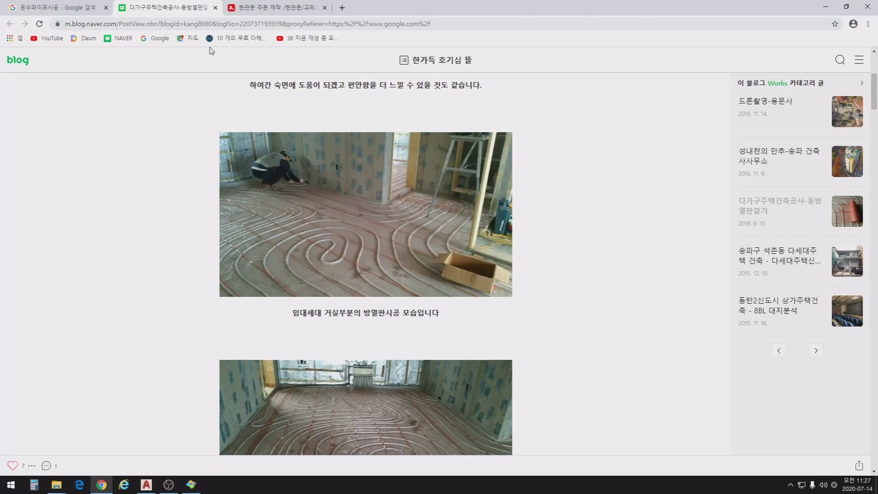
- Return to the AutoCAD drawing and clear the selection of the floor finish lines
left_click(147, 484)
middle_click_drag(489, 296, 412, 296)
scroll(406, 299, "down", 2)
scroll(396, 300, "up", 4)
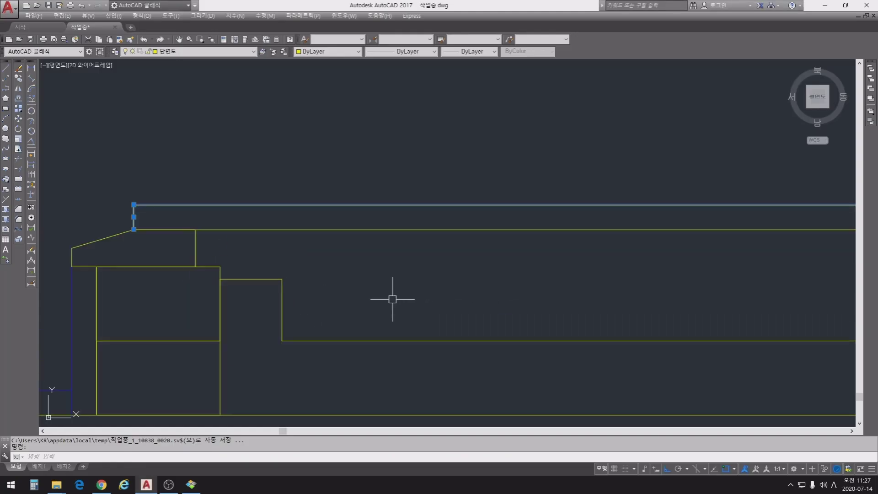
key("Escape")
key("Escape")
- Draw a circle with a diameter of 25 centred on the upper outer corner of the raised block beside the stacked timbers
type("c")
key("Return")
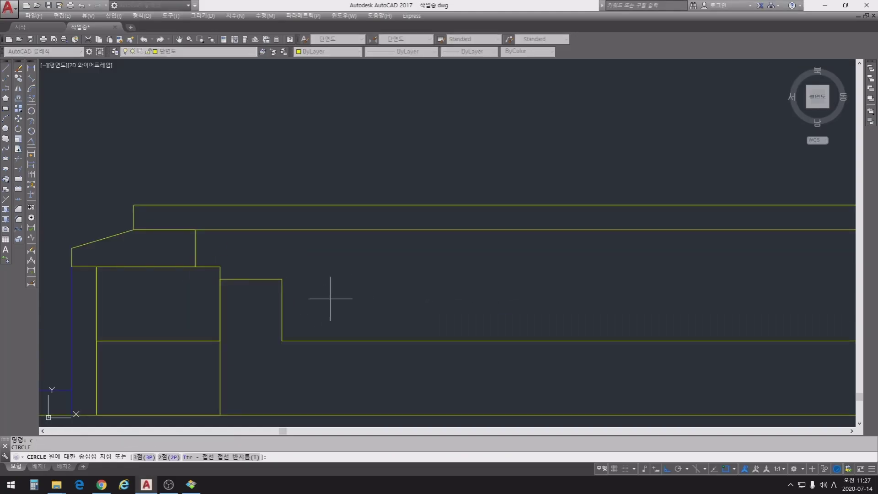
left_click(283, 278)
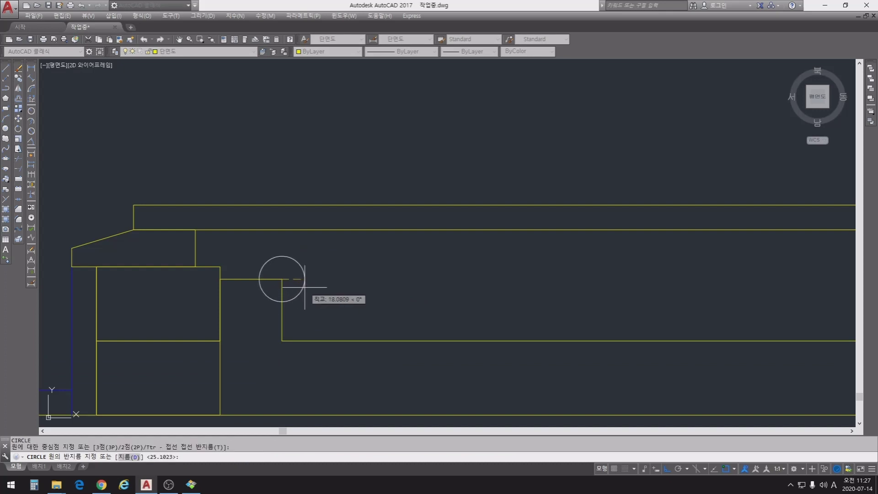
type("d")
key("Return")
type("25")
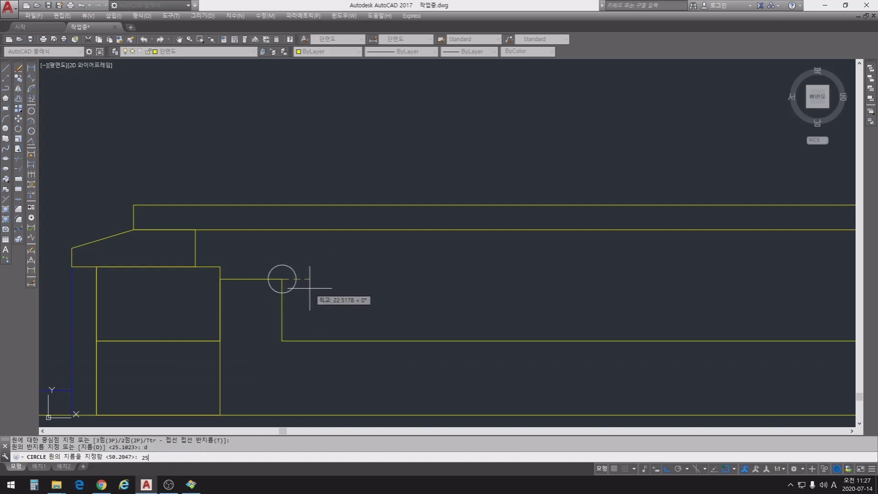
key("Return")
- Move the circle 100 horizontally from the raised block's upper outer corner, away from the stacked timbers
type("m")
key("Return")
left_click(317, 264)
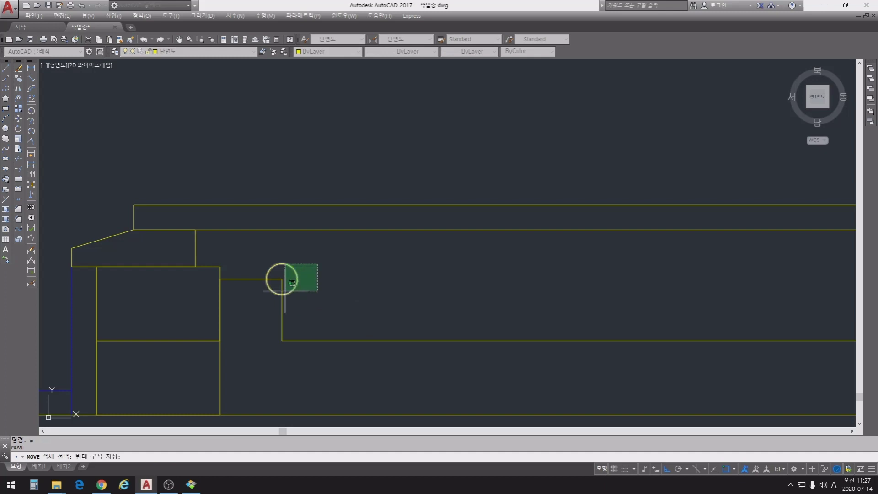
left_click(285, 291)
key("Return")
left_click(314, 293)
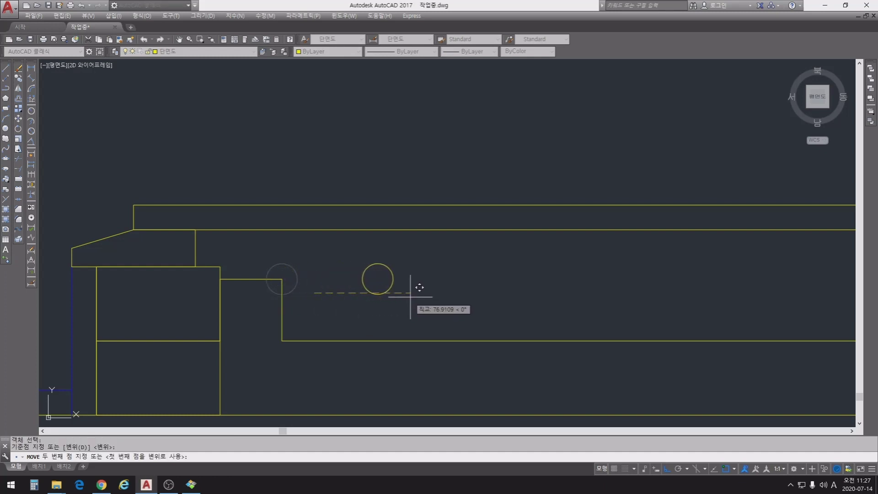
type("100")
key("Return")
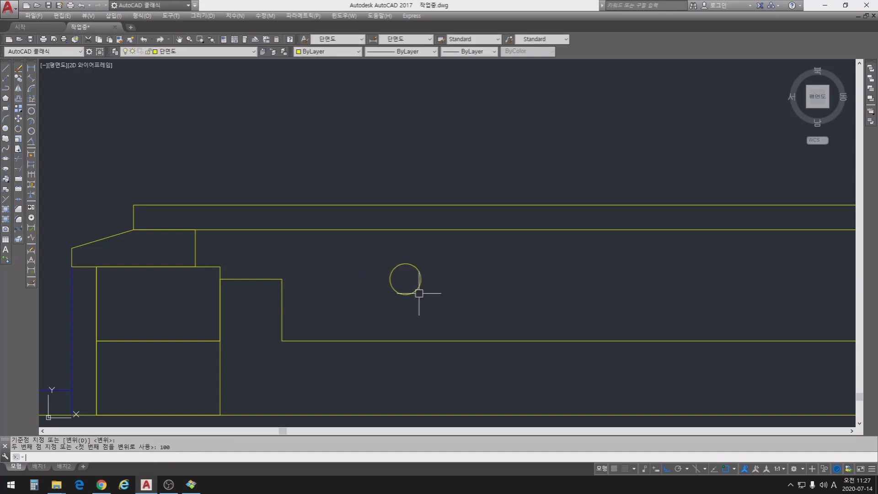
key("Escape")
key("Escape")
- Draw horizontal and vertical diameter lines across the circle, crossing at its centre
type("1")
key("Return")
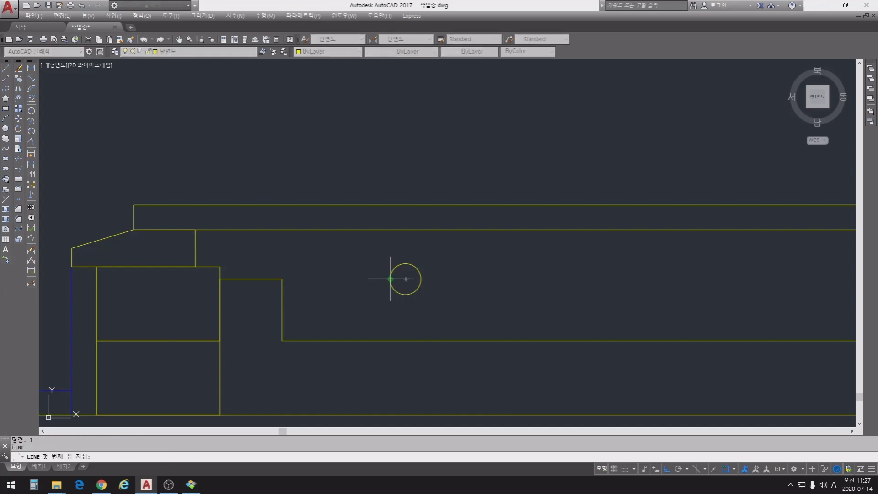
left_click(406, 264)
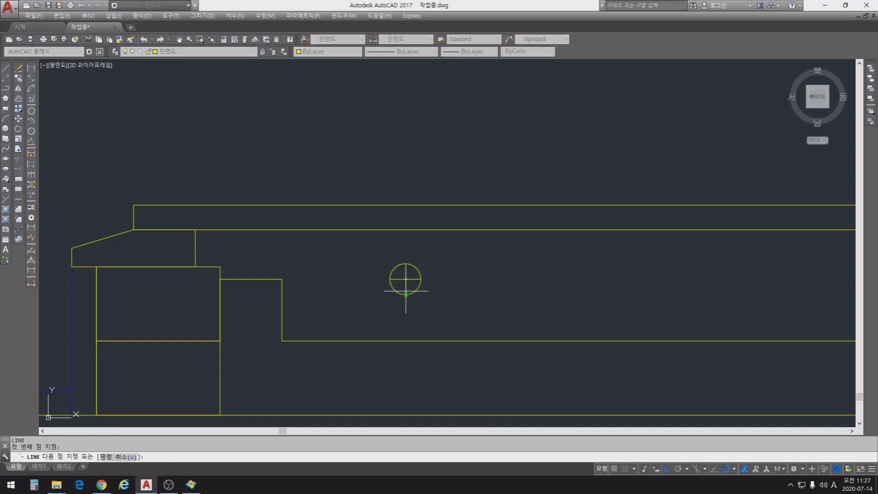
key("Escape")
key("Escape")
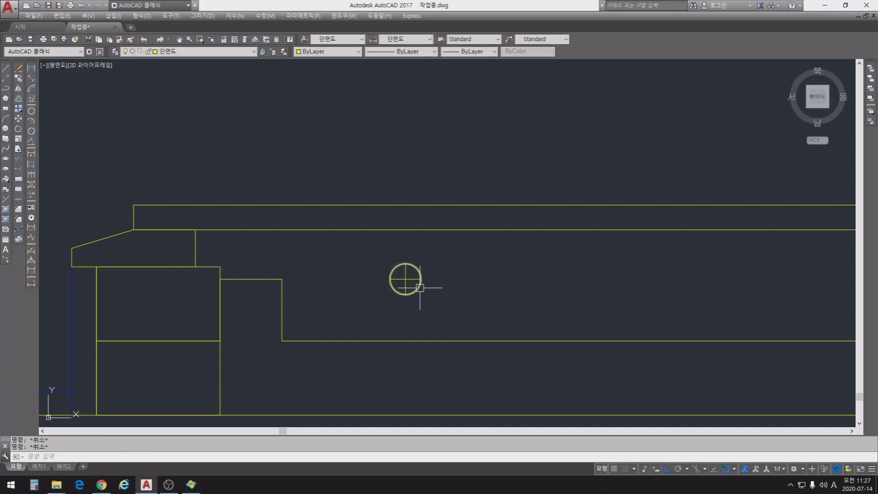
- Lengthen both ends of the circle's two crossing centre lines by a delta of 10
scroll(409, 282, "up", 4)
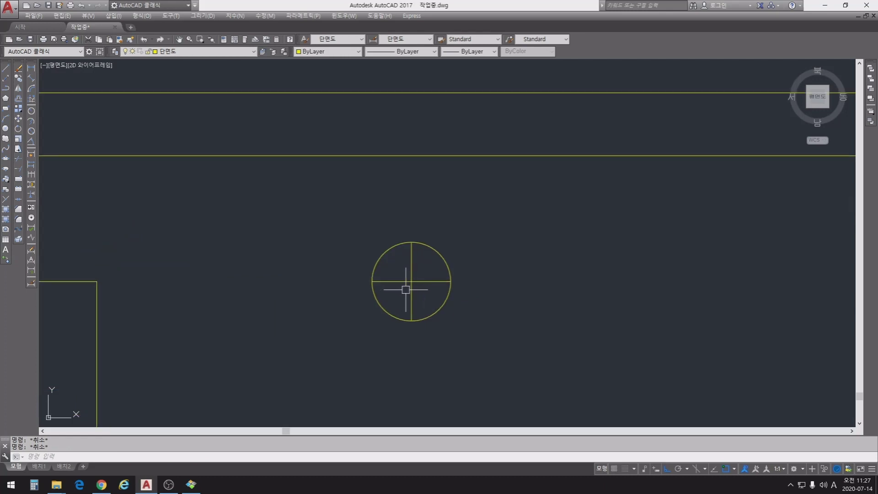
type("len")
key("Return")
type("de")
key("Return")
type("10")
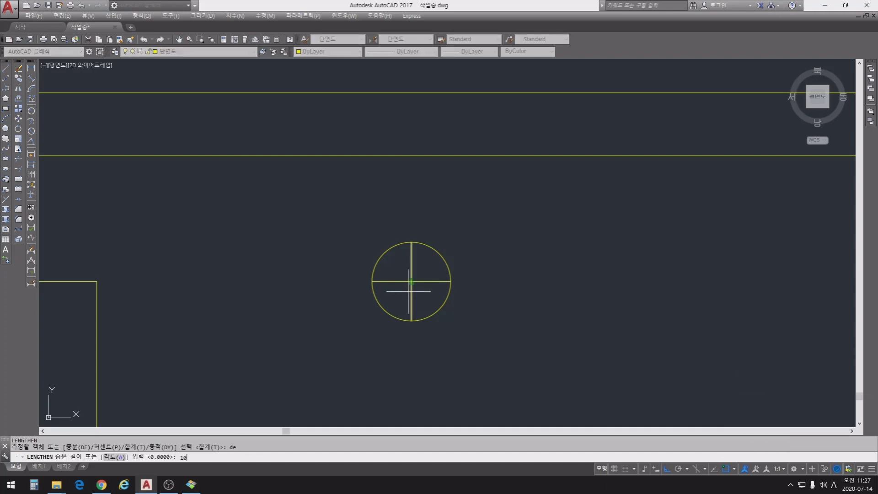
key("Return")
left_click(391, 279)
left_click(414, 300)
left_click(431, 280)
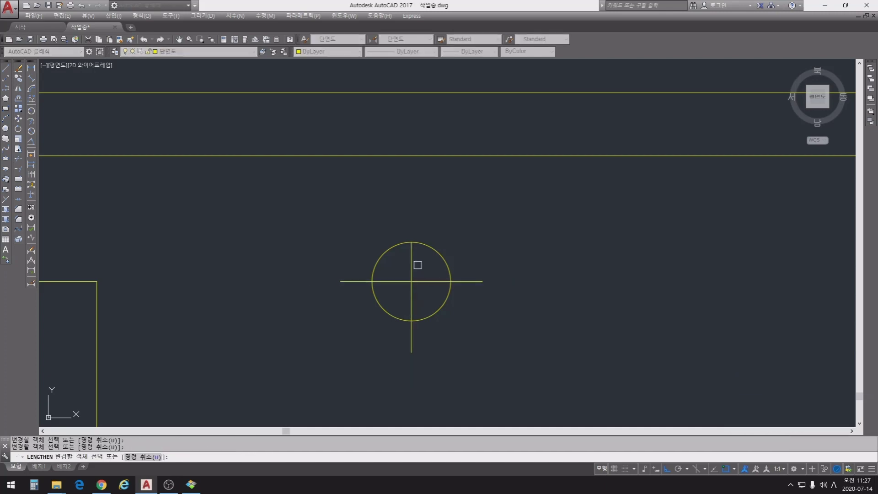
left_click(412, 256)
key("Escape")
key("Escape")
key("Escape")
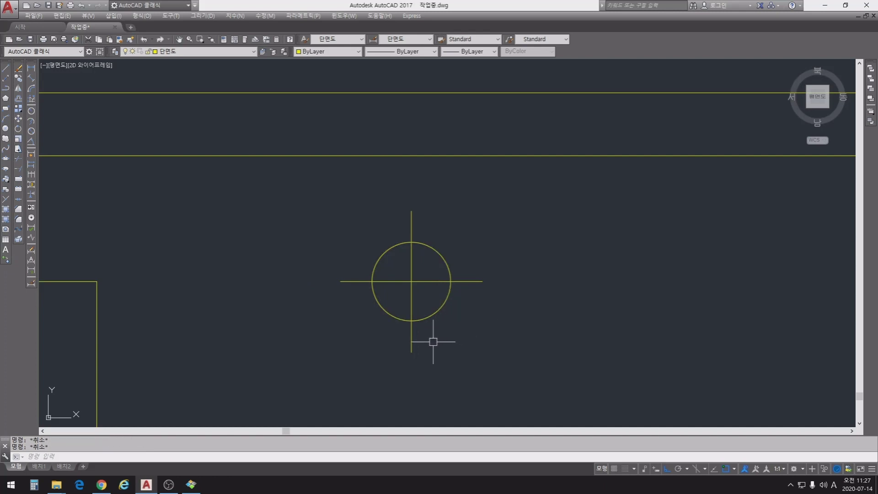
- Put the circle's two crossing centre lines on the 해치 layer
left_click(421, 298)
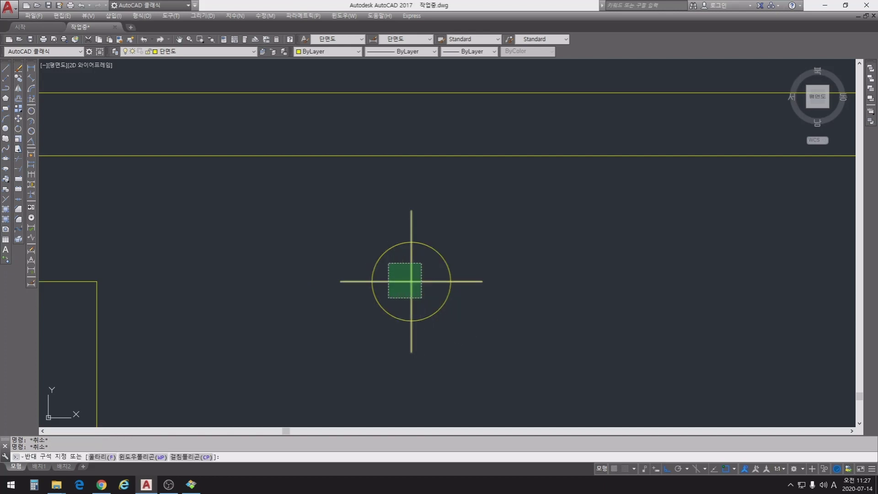
left_click(389, 261)
left_click(233, 52)
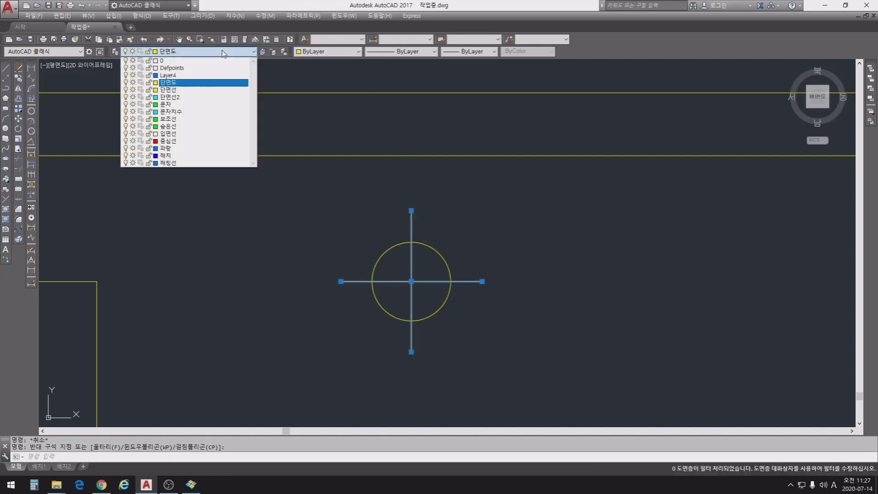
left_click(168, 156)
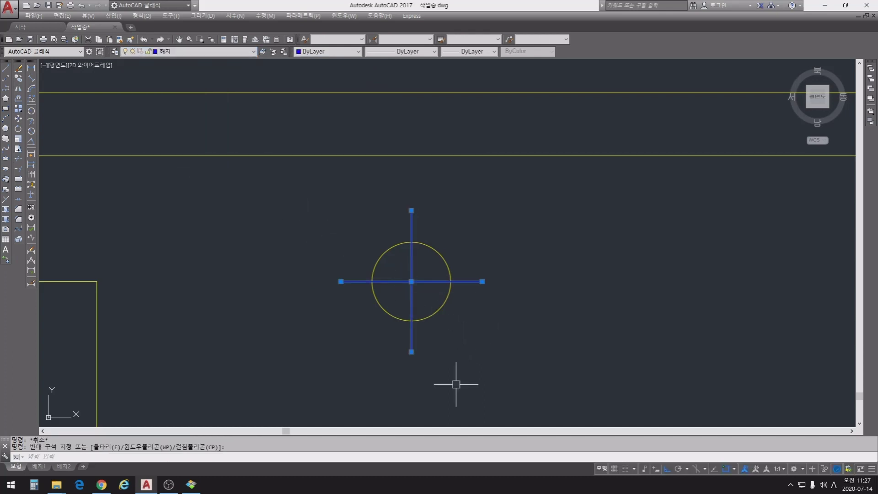
key("Escape")
scroll(464, 263, "down", 5)
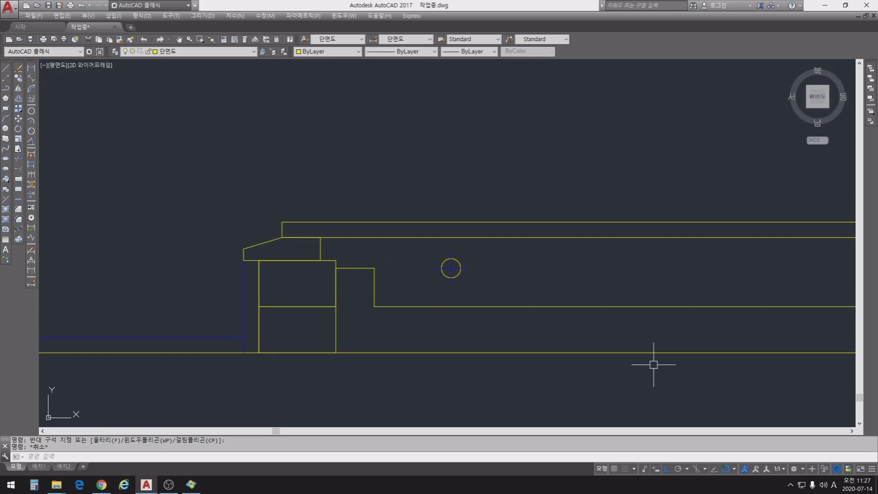
- Copy the pipe circle with its centre lines 250 horizontally, away from the timbers
scroll(484, 275, "up", 5)
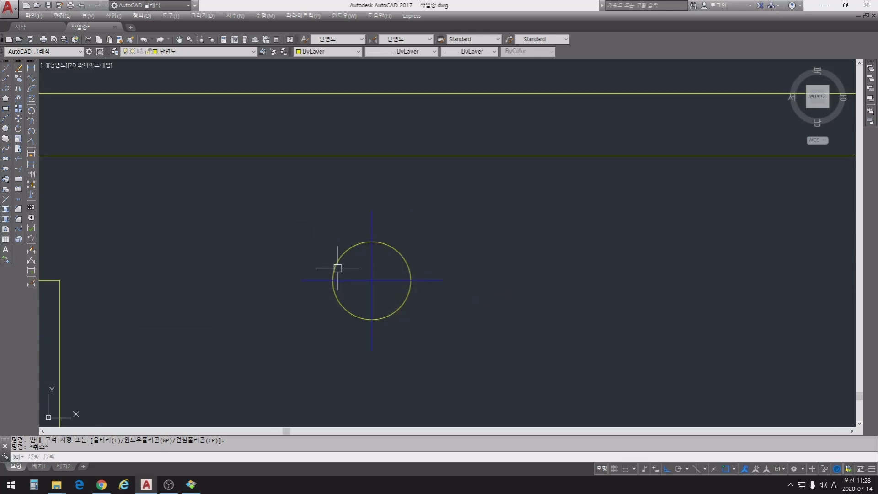
key("Escape")
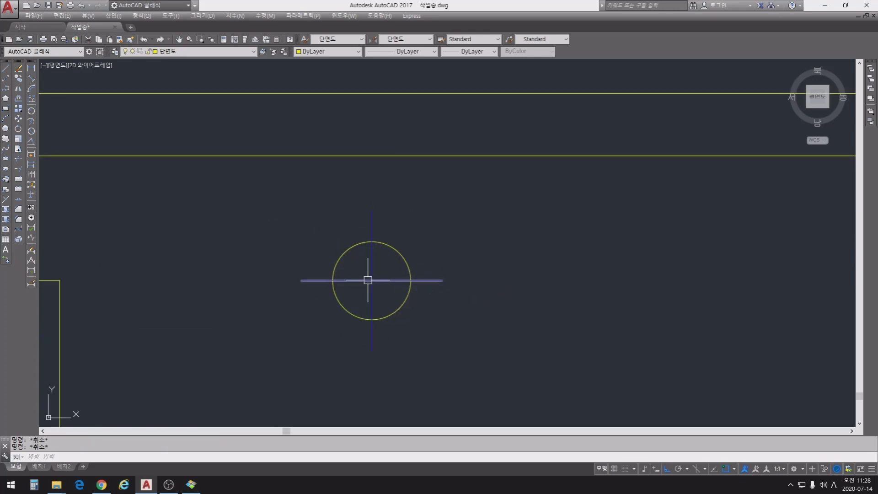
type("co")
key("space")
left_click(448, 348)
left_click(272, 205)
key("space")
left_click(504, 339)
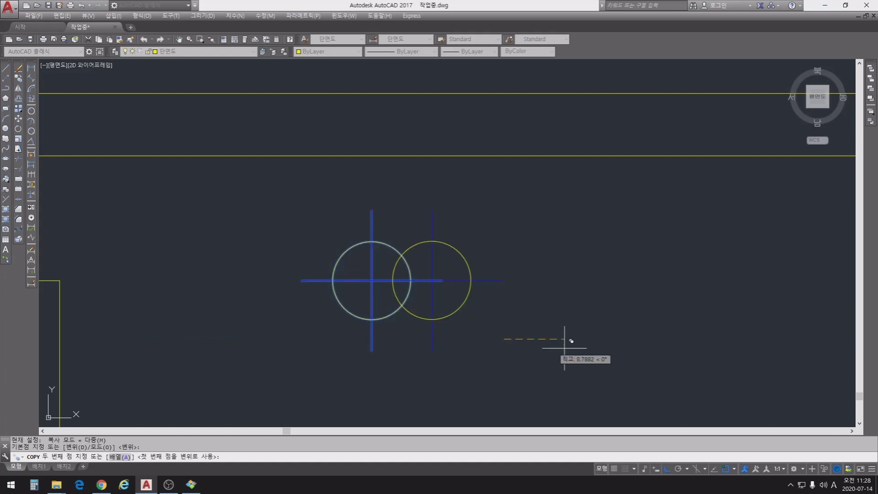
type("250")
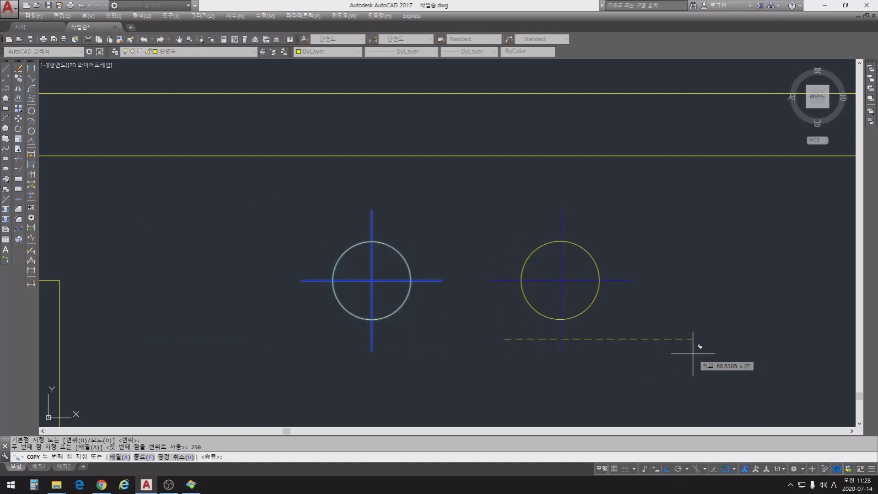
key("Escape")
scroll(690, 349, "down", 5)
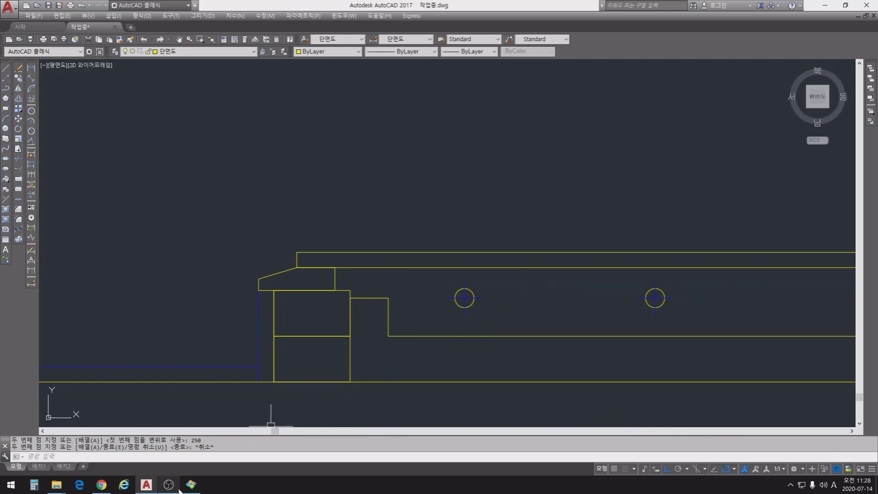
- Switch to Chrome to check the blog photos of the heating pipe layout, and return to the AutoCAD drawing
left_click(102, 486)
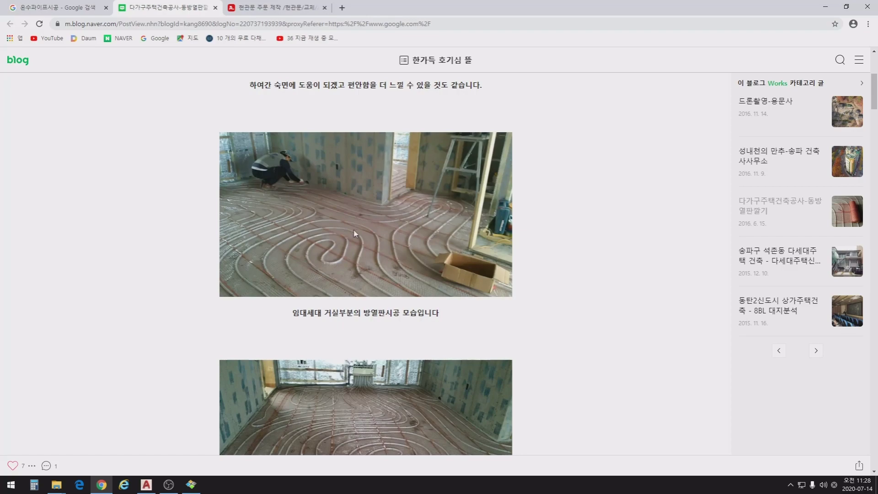
left_click(826, 7)
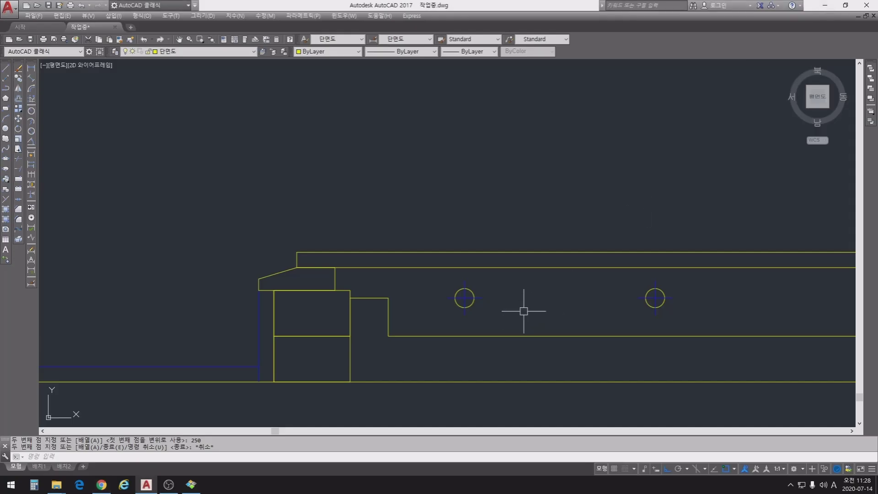
- Draw two horizontal lines joining the two pipe circles, one between their top points and one between their bottom points
type("l")
key("Return")
left_click(465, 288)
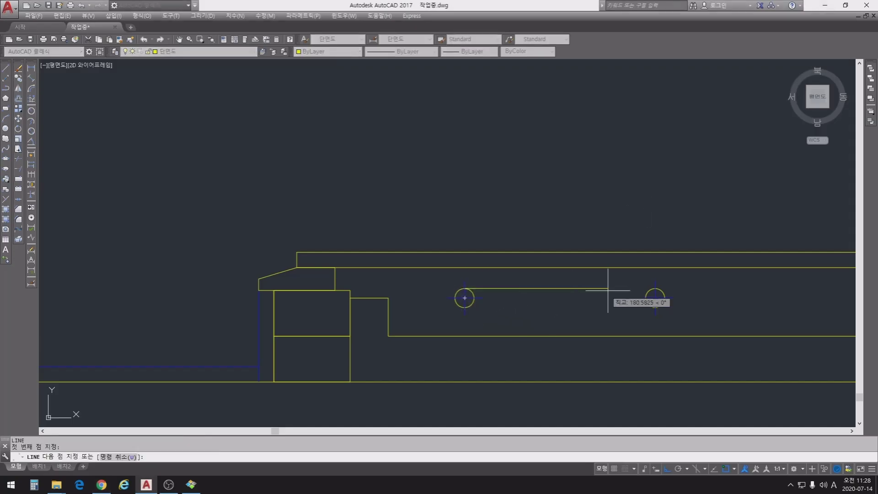
left_click(655, 288)
key("Return")
key("Return")
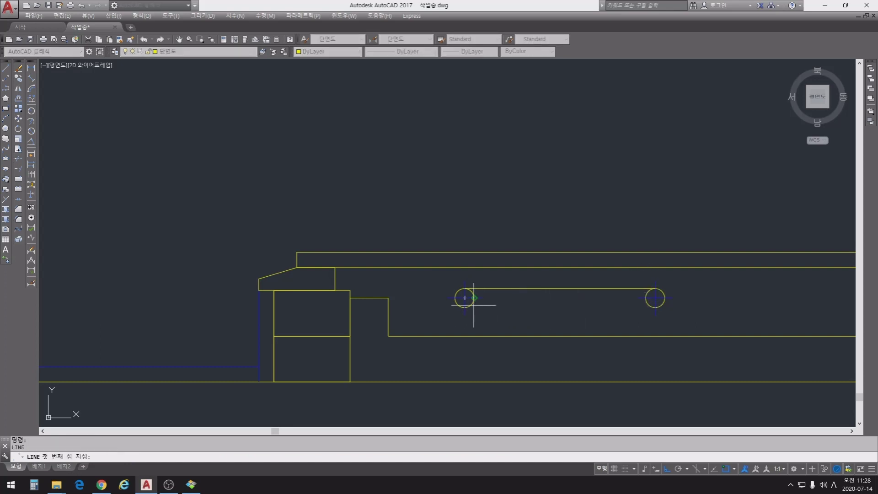
left_click(464, 307)
left_click(654, 306)
key("Escape")
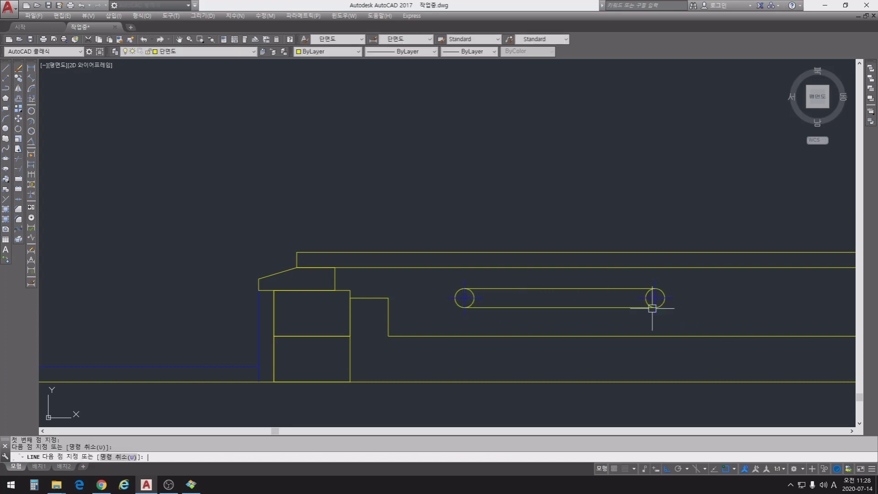
- Put the two lines joining the pipe circles on the 입면선 layer
left_click(597, 320)
left_click(562, 277)
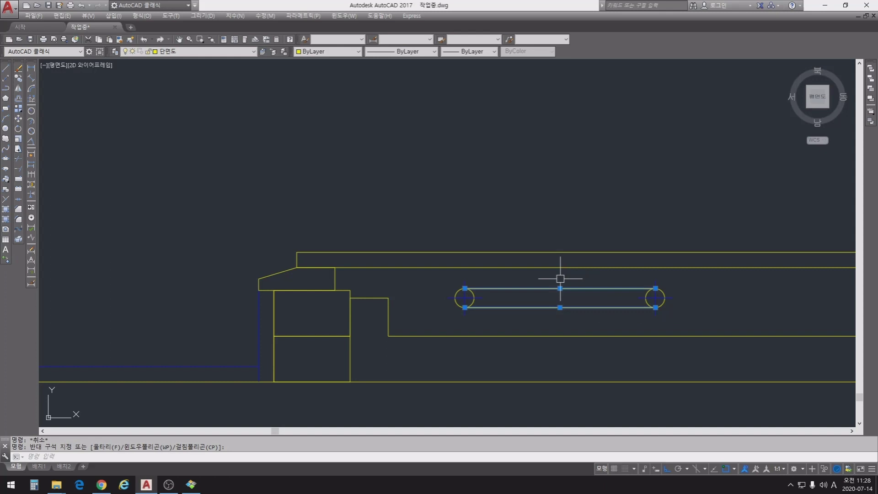
left_click(335, 52)
left_click(254, 53)
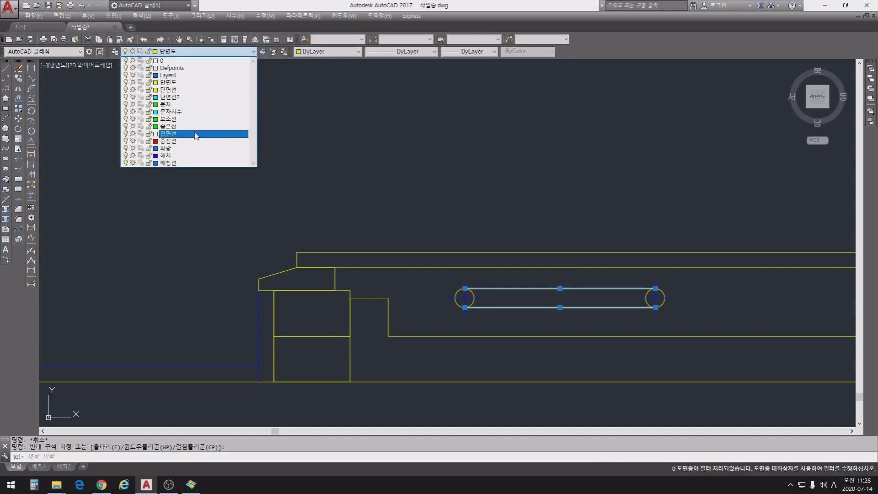
left_click(174, 135)
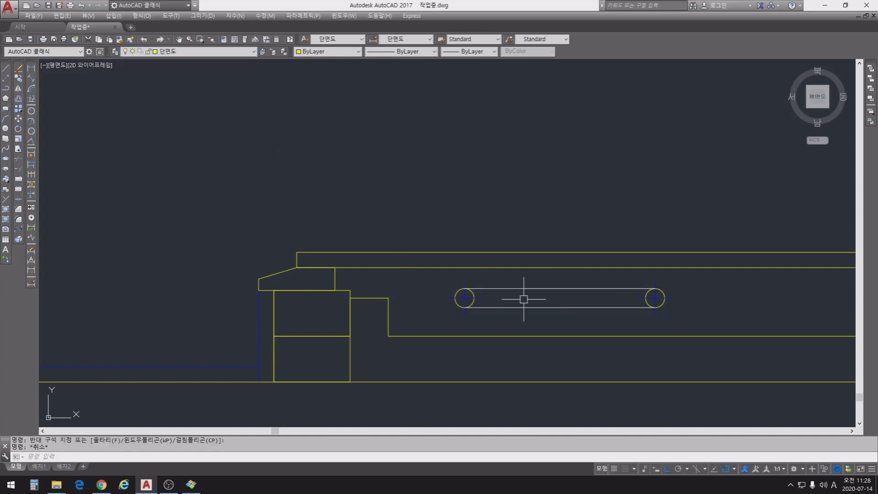
key("Escape")
- Set the linetype of the two lines joining the pipe circles to HIDDEN
left_click(566, 316)
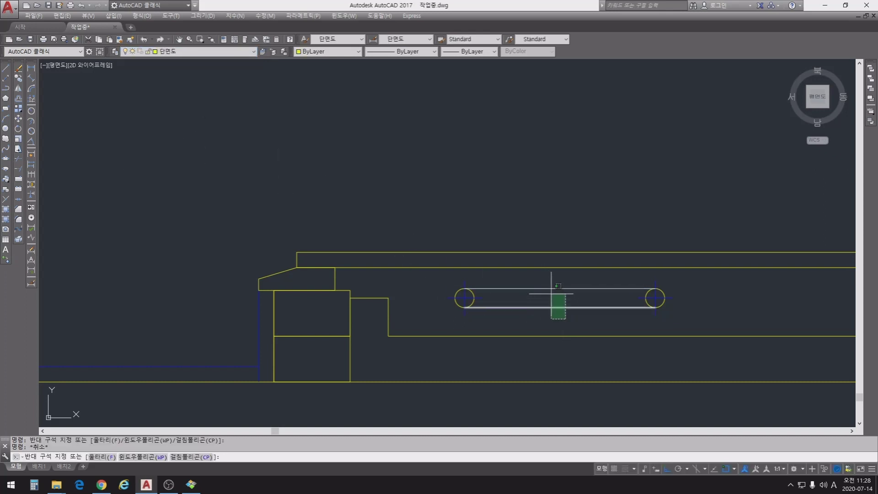
left_click(545, 284)
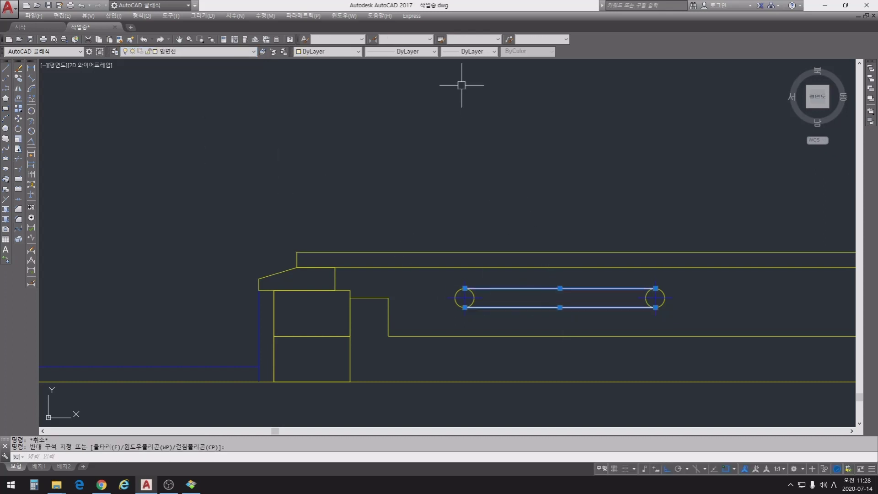
left_click(484, 53)
left_click(425, 52)
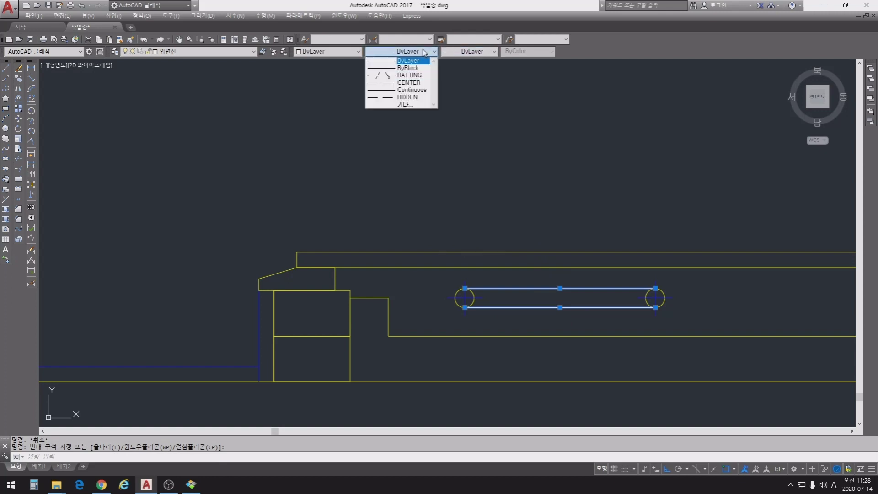
left_click(407, 97)
key("Escape")
middle_click_drag(556, 294, 517, 281)
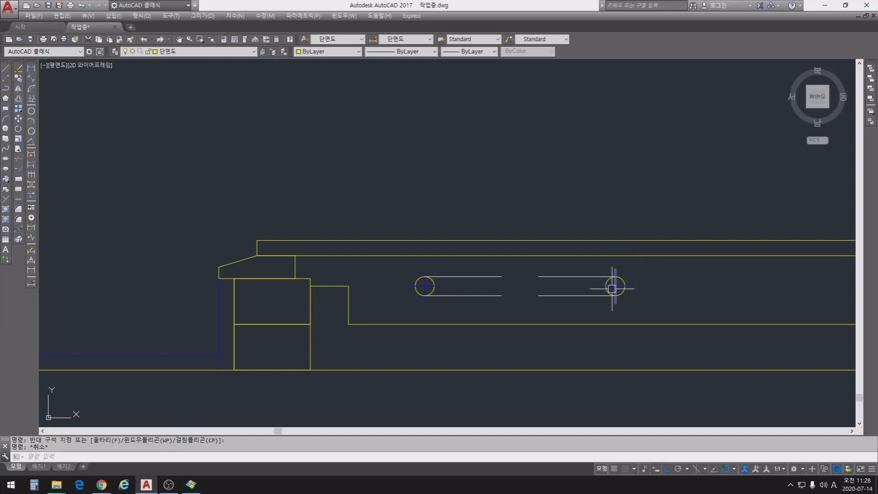
left_click(569, 304)
left_click(489, 272)
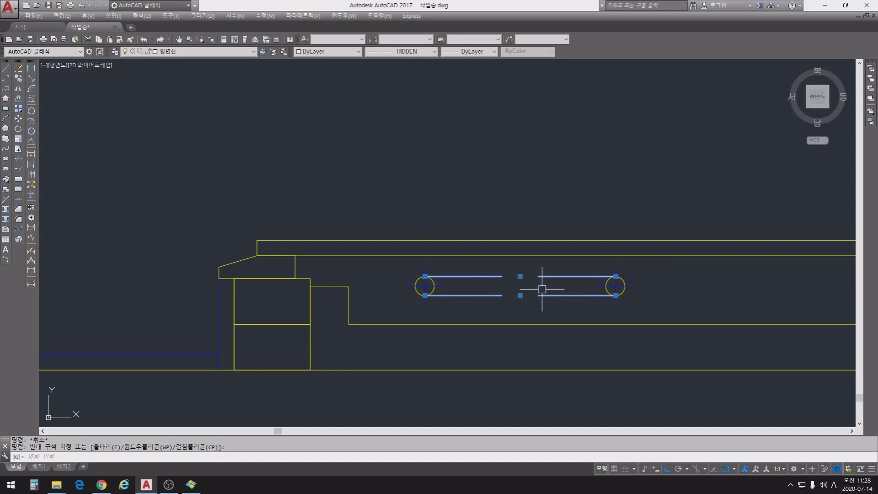
middle_click_drag(545, 288, 516, 287)
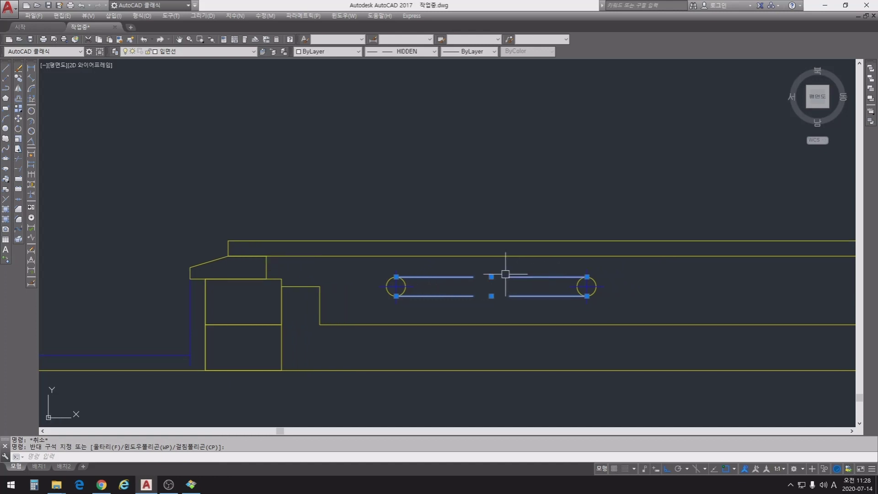
key("Escape")
- Try global linetype scales of 10 and 20 on the hidden lines joining the pipe circles
type("lt")
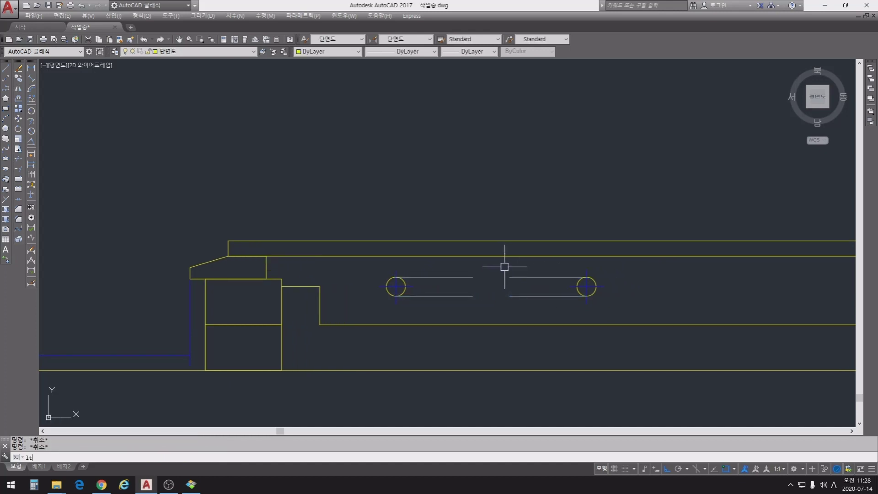
type("s")
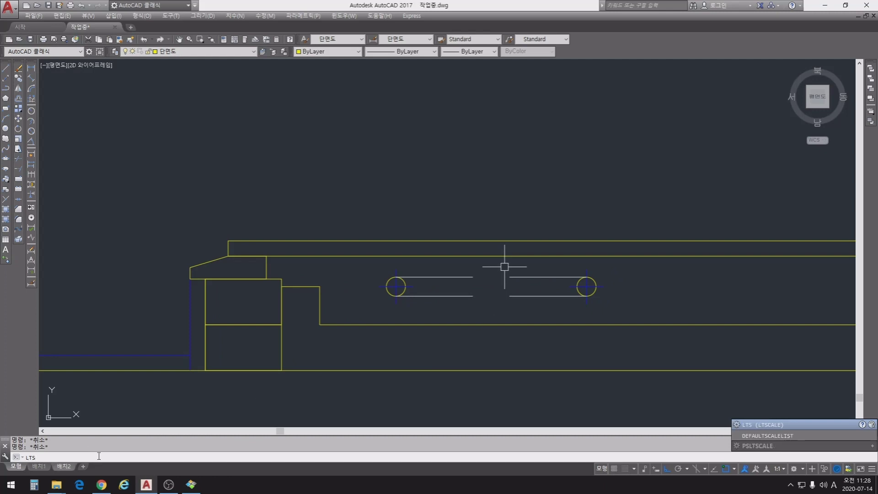
key("Return")
key("Return")
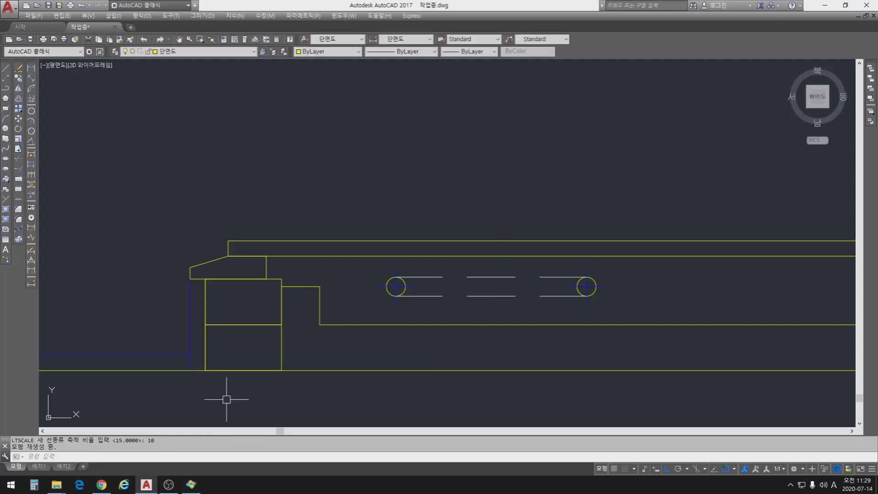
key("Return")
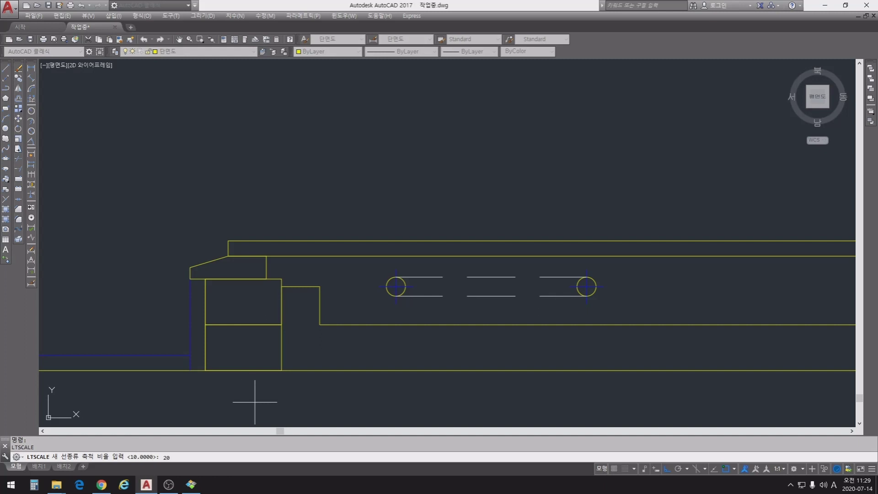
type("20")
key("Return")
- Set the global linetype scale to 5 and check the dashes between the two pipe circles
key("Return")
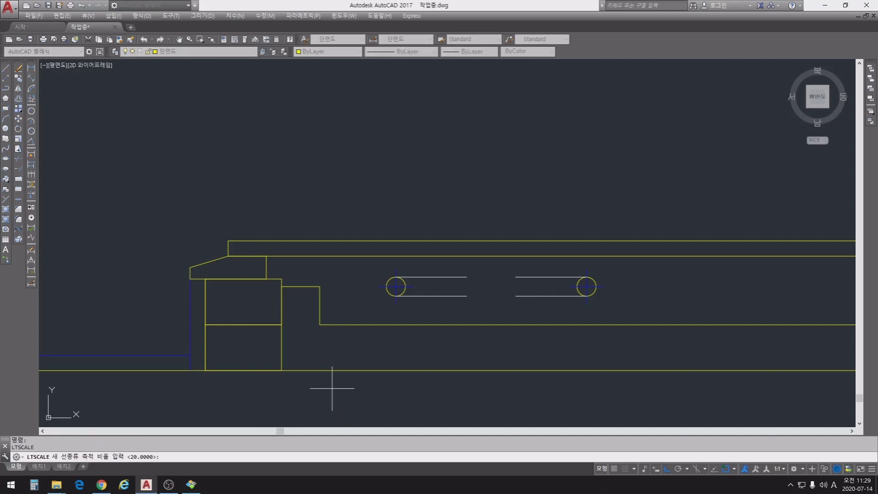
key("Return")
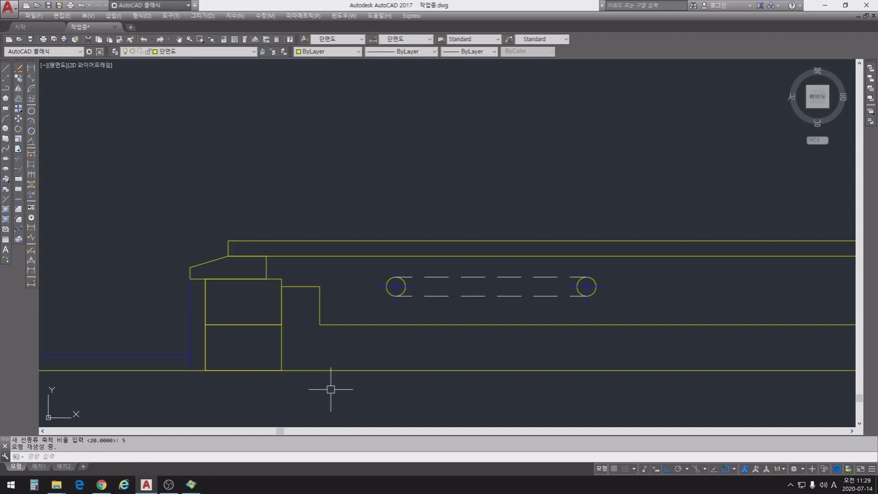
scroll(479, 297, "down", 4)
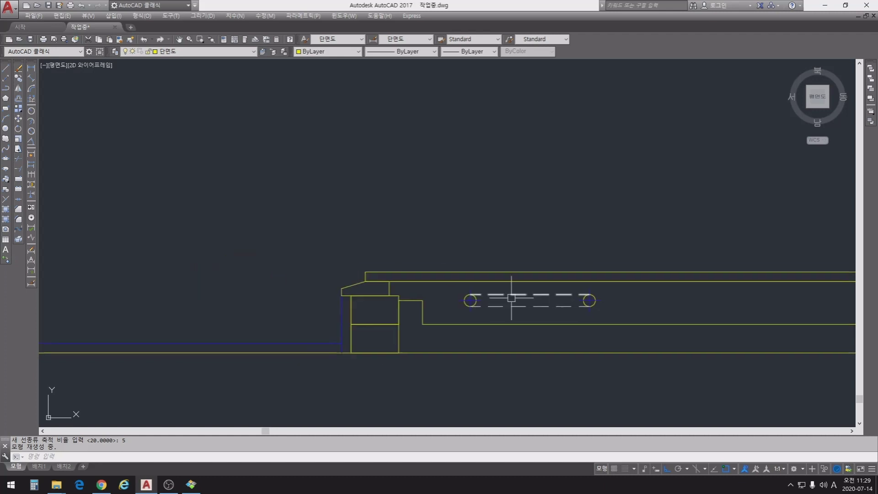
scroll(558, 328, "up", 3)
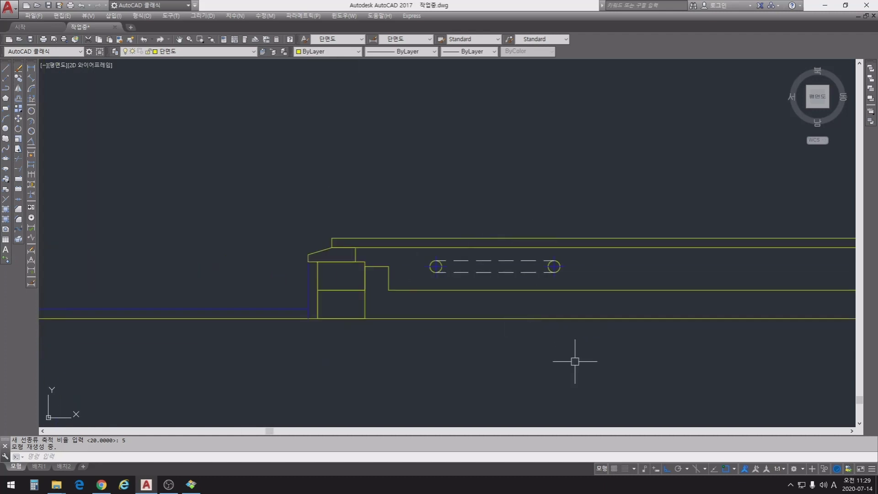
scroll(574, 358, "down", 1)
scroll(557, 338, "up", 3)
middle_click_drag(433, 352, 392, 309)
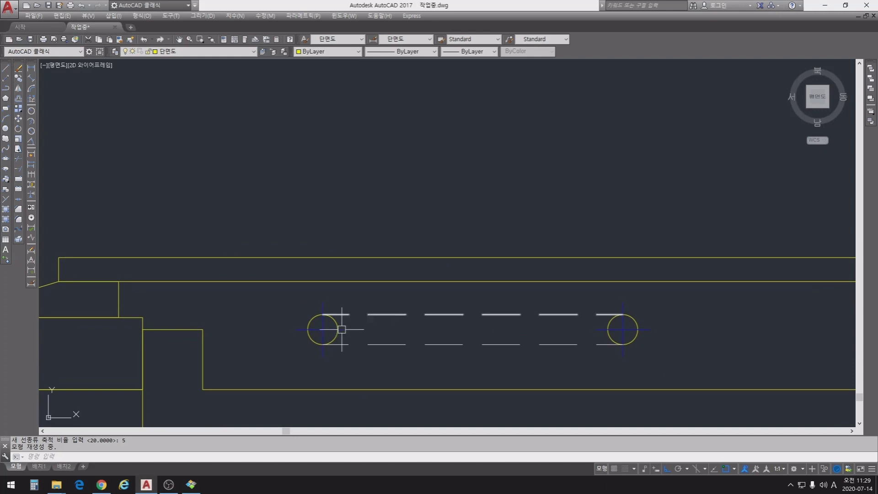
scroll(318, 329, "up", 4)
middle_click_drag(317, 328, 314, 315)
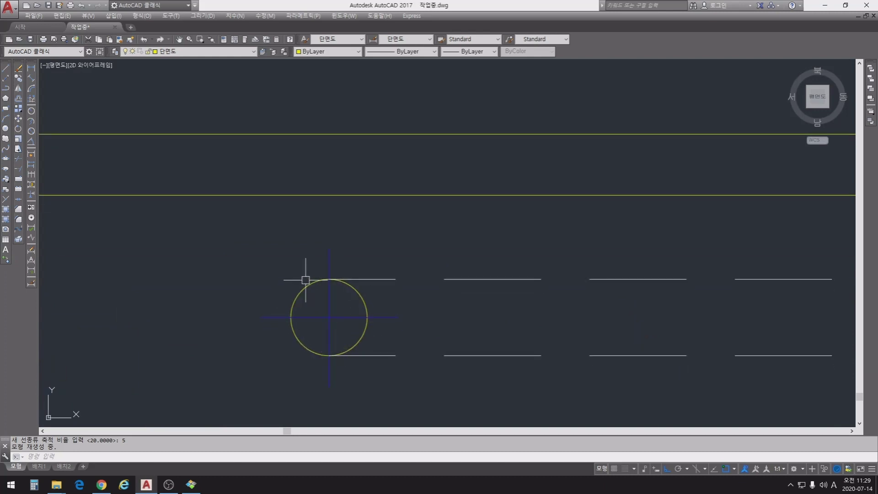
middle_click_drag(489, 372, 362, 352)
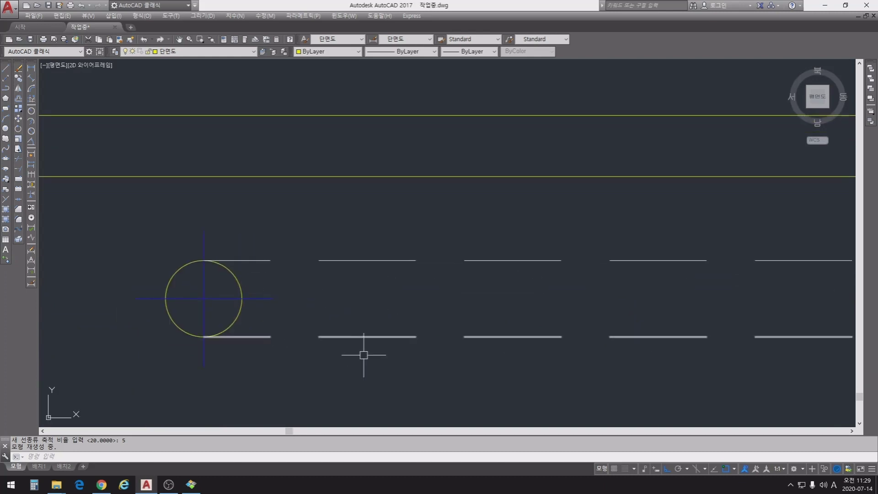
left_click(401, 372)
left_click(308, 212)
scroll(309, 213, "down", 4)
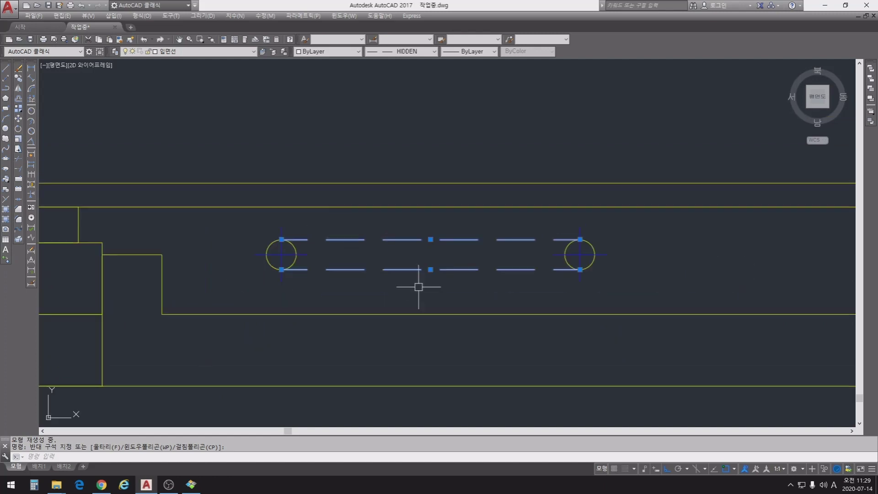
key("Escape")
key("Escape")
- Copy the two pipe circles with their centre marks and hidden lines 500 horizontally to the right along the floor
type("co")
key("Return")
left_click(234, 156)
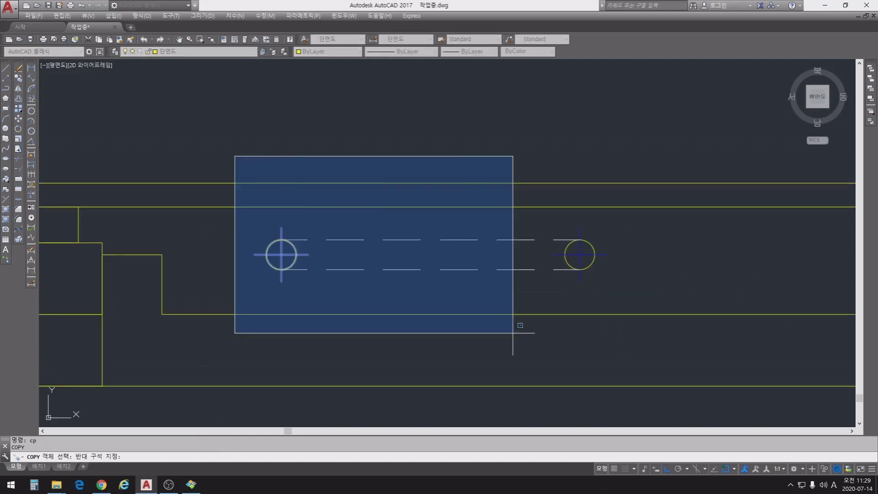
left_click(680, 409)
key("Return")
left_click(367, 100)
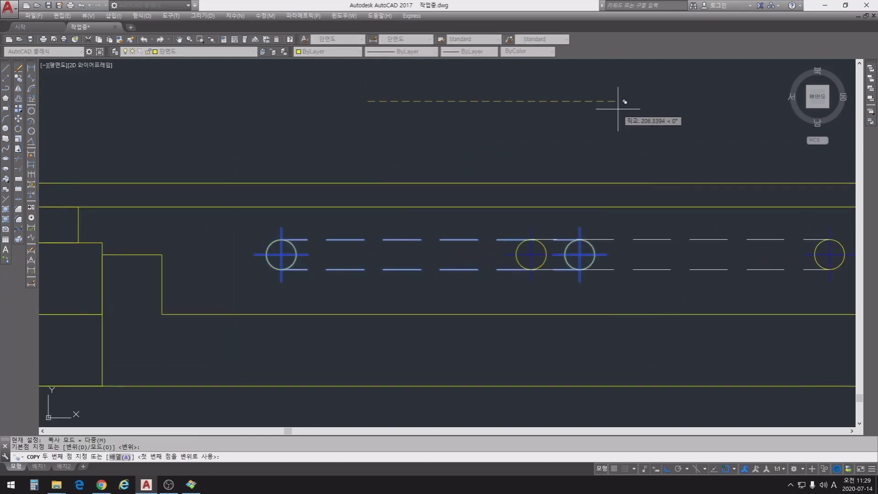
middle_click_drag(662, 111, 558, 132)
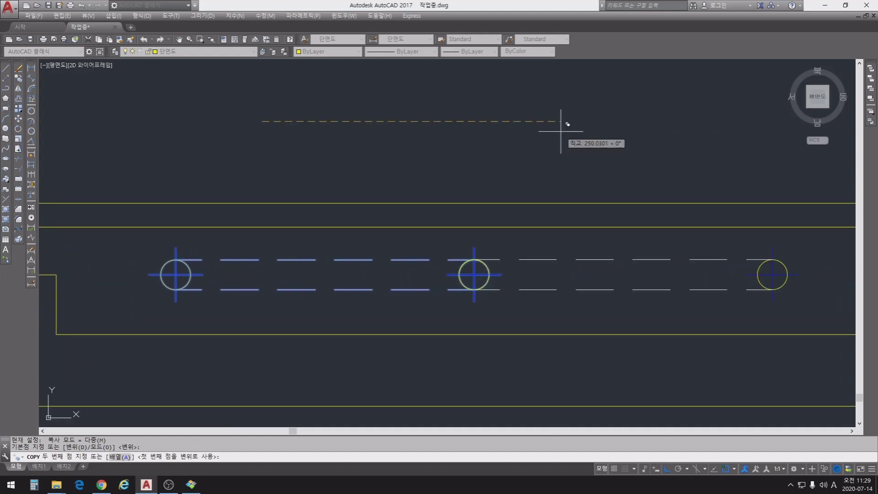
middle_click_drag(637, 127, 526, 138)
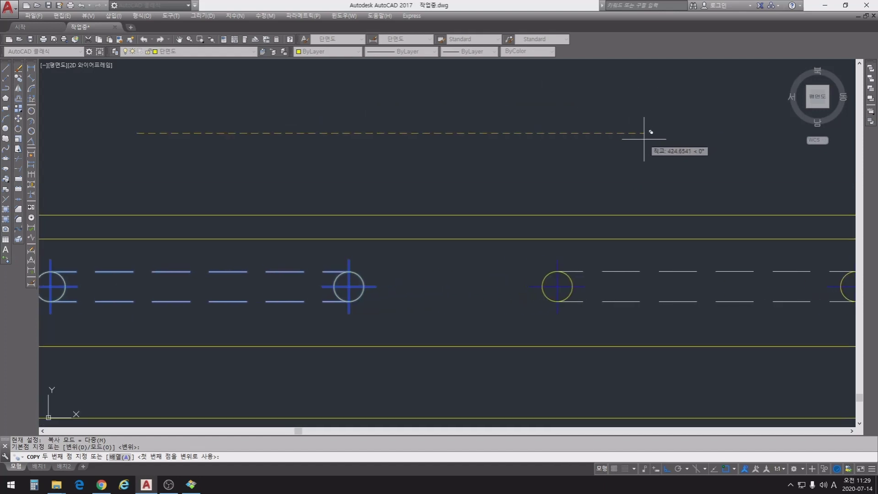
type("500")
key("Return")
scroll(637, 134, "down", 5)
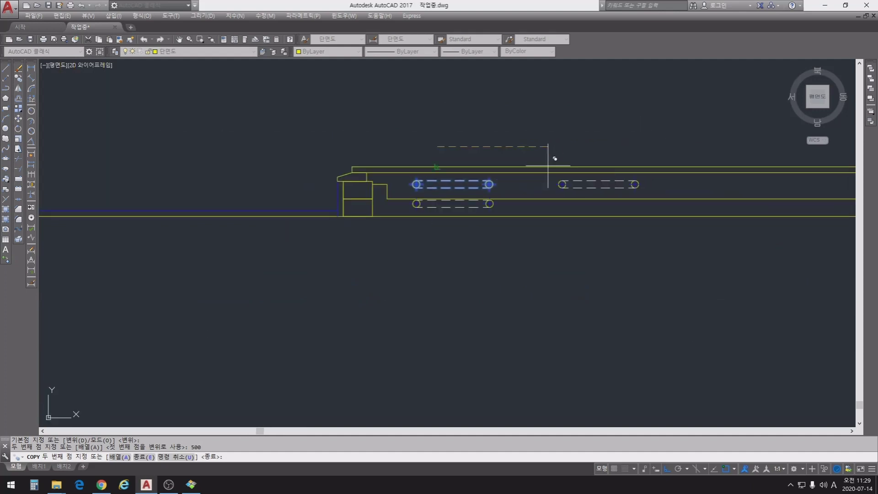
key("Escape")
scroll(552, 221, "up", 4)
middle_click_drag(553, 222, 537, 380)
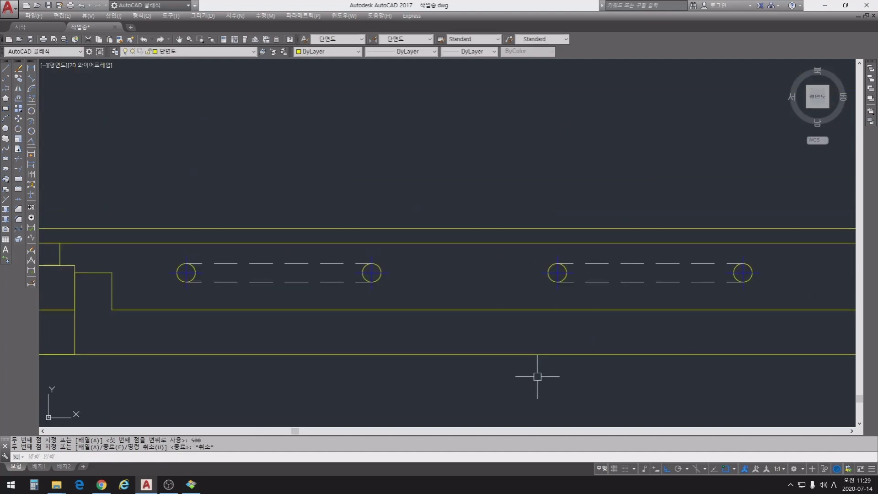
key("Escape")
key("Escape")
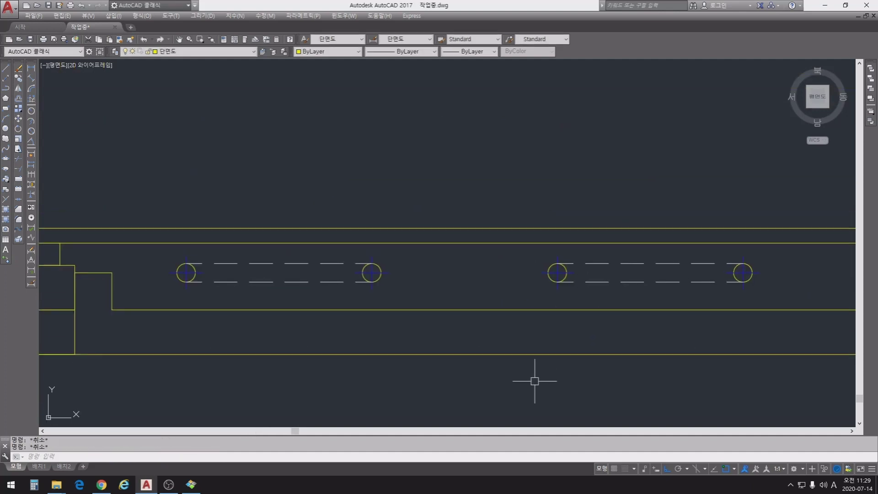
- Copy the second pipe group rightward twice at the same 500 spacing, using the first group's circle centre-mark top as base point
type("cp")
key("Return")
left_click(504, 174)
left_click(808, 333)
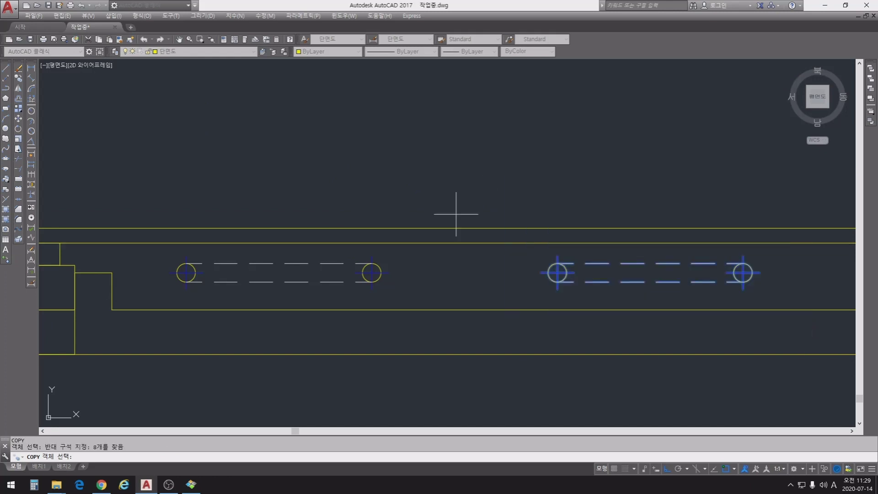
key("Return")
left_click(186, 256)
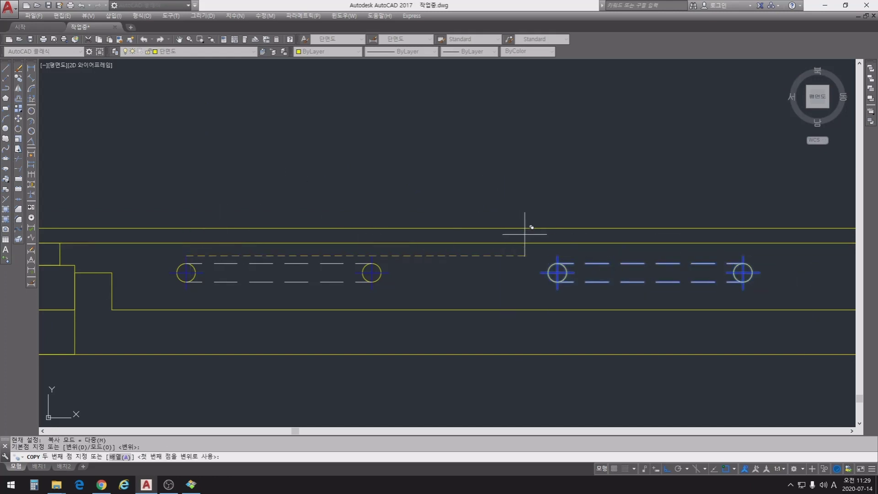
scroll(526, 231, "up", 4)
left_click(607, 292)
scroll(507, 288, "down", 4)
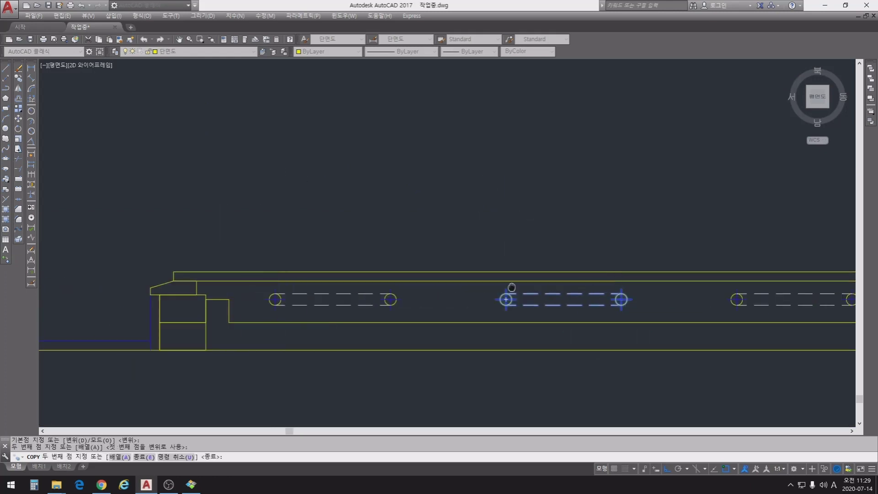
scroll(519, 254, "up", 4)
left_click(421, 281)
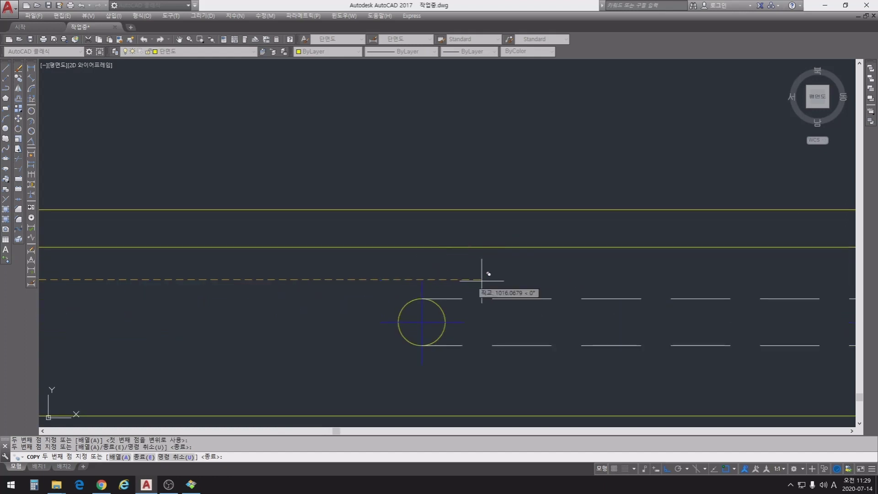
- Continue placing pipe group copies at equal spacing along the floor slab toward the interior foundation wall
scroll(471, 280, "down", 5)
scroll(398, 271, "up", 5)
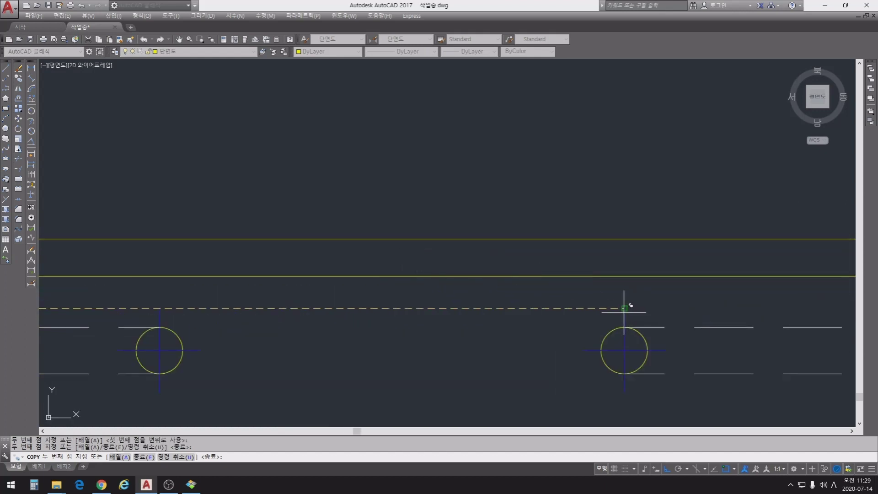
left_click(625, 303)
scroll(525, 311, "down", 5)
middle_click_drag(525, 311, 250, 272)
scroll(349, 265, "up", 5)
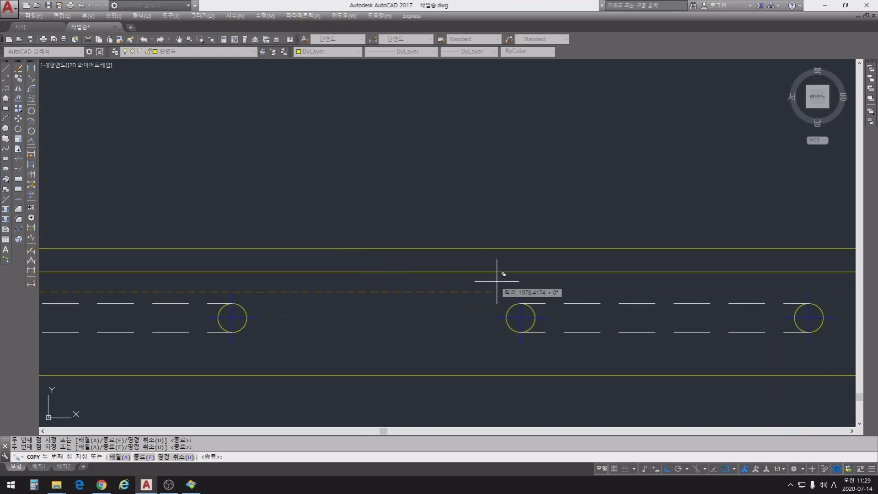
middle_click_drag(571, 300, 399, 293)
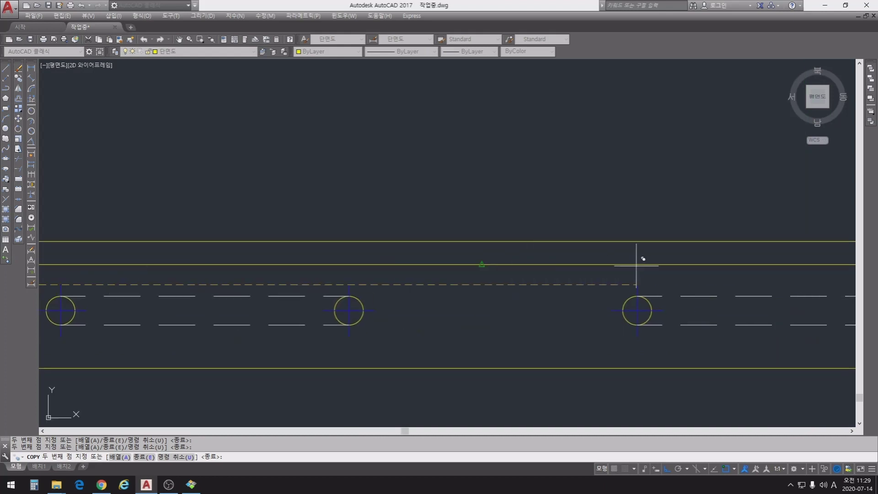
scroll(348, 285, "down", 2)
scroll(453, 277, "up", 2)
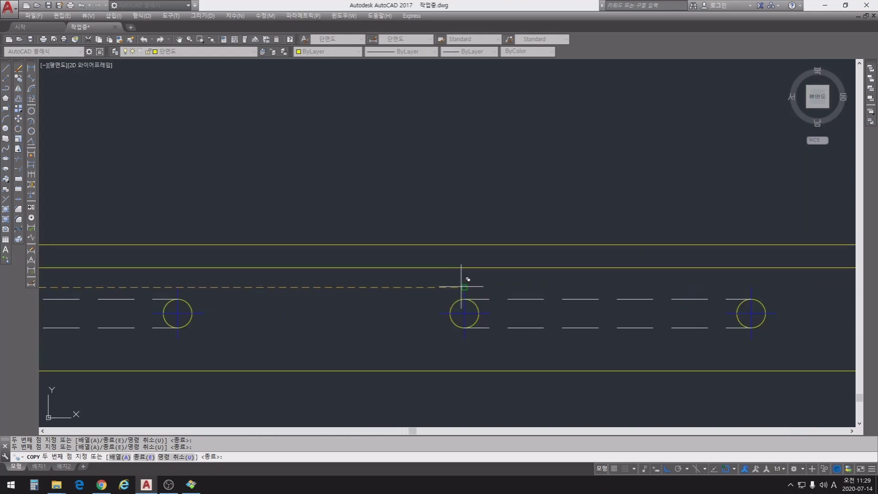
scroll(464, 287, "down", 2)
scroll(333, 293, "down", 2)
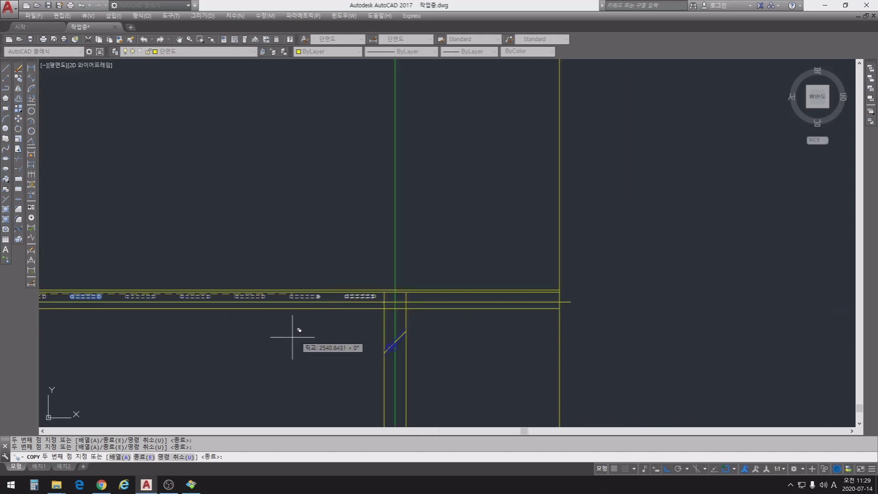
scroll(311, 251, "down", 1)
scroll(304, 245, "up", 2)
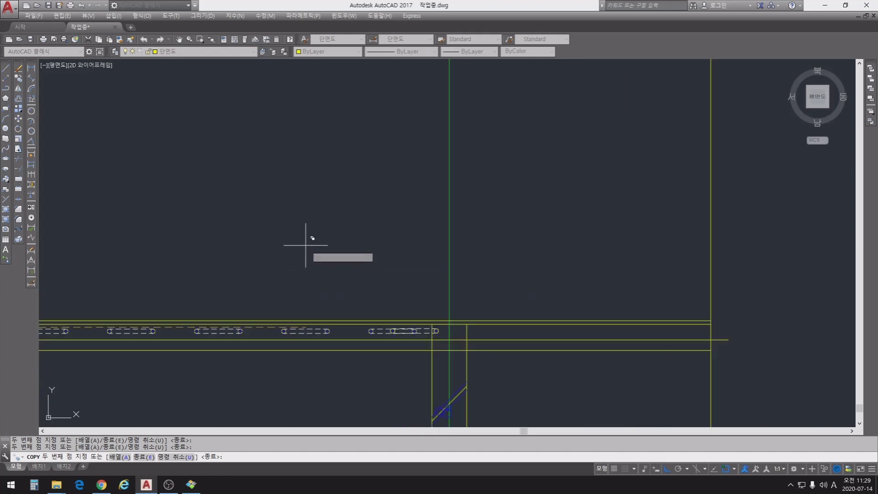
scroll(324, 284, "up", 4)
scroll(323, 284, "down", 4)
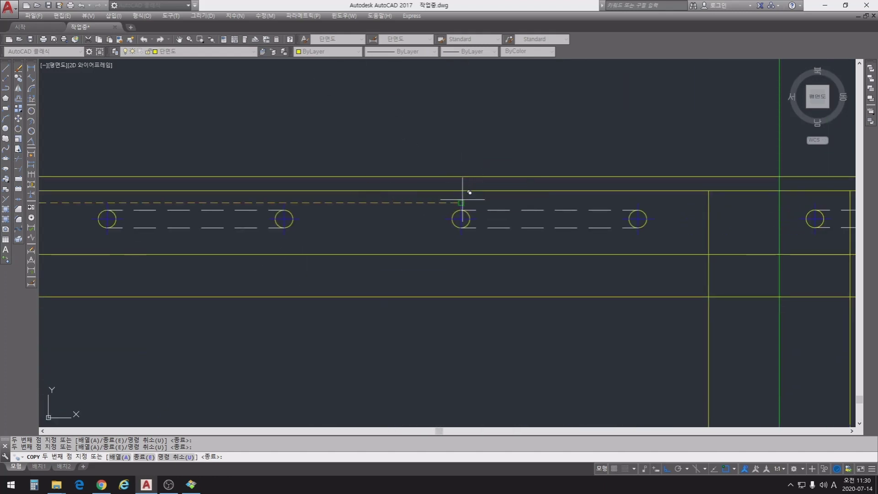
- Place the remaining equally spaced pipe group copies across the interior foundation wall up to the slab's right end and finish copying
left_click(466, 203)
middle_click_drag(466, 203, 143, 219)
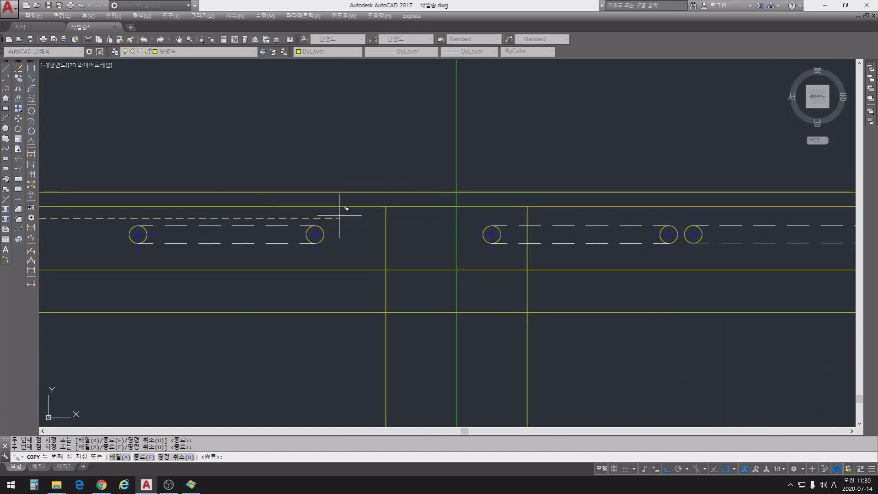
left_click(493, 217)
middle_click_drag(501, 218, 3, 244)
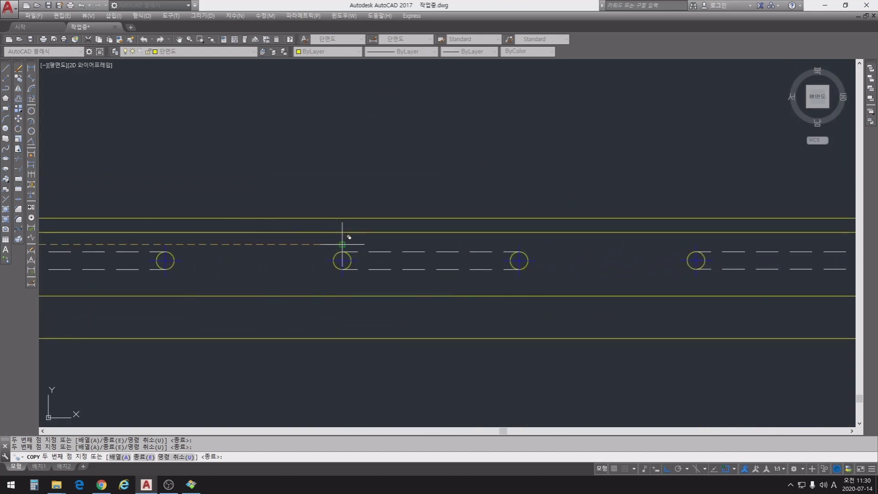
middle_click_drag(365, 244, 3, 247)
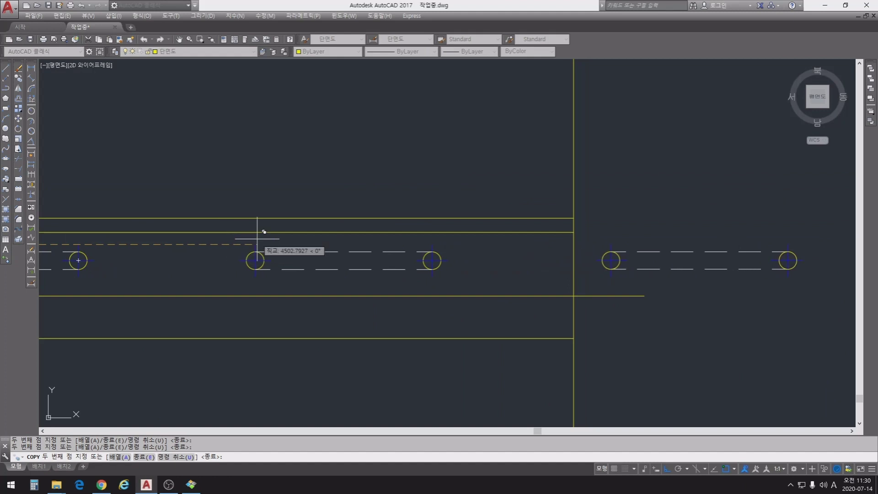
scroll(253, 244, "down", 11)
key("Escape")
key("Escape")
key("Escape")
- Erase the interior foundation's wall face, footing outline and hatch lines on its right half with a crossing selection
mouse_move(220, 326)
middle_mouse_down()
mouse_move(411, 299)
mouse_move(537, 296)
middle_mouse_up()
type("e")
key("Return")
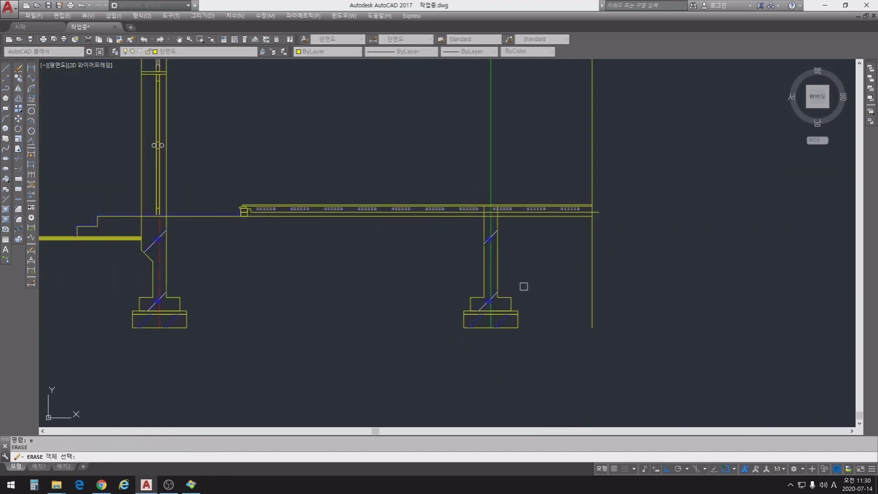
scroll(526, 297, "up", 4)
left_click(572, 294)
left_click(483, 400)
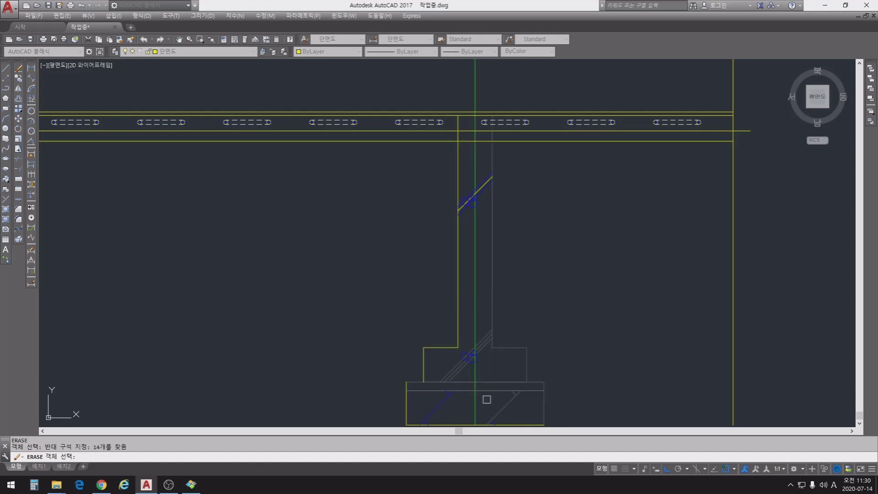
key("Return")
- Erase the interior foundation's remaining footing outline on the left side and the leftover concrete and hatch mark fragments
middle_click_drag(504, 379, 524, 274)
key("space")
left_click(470, 357)
left_click(406, 219)
key("space")
key("space")
left_click(407, 201)
left_click(607, 372)
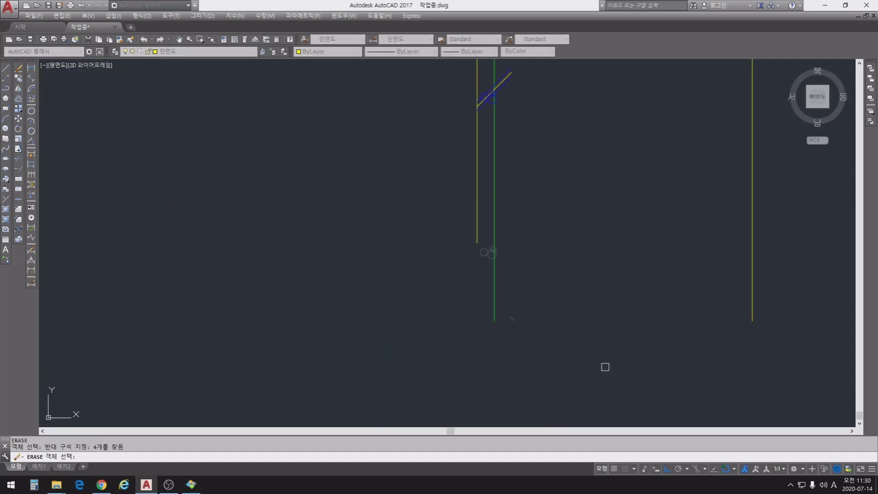
key("space")
- Erase the interior foundation's remaining vertical wall line and the diagonal hatch mark below the floor slab
key("space")
middle_click_drag(498, 179, 532, 338)
left_click(486, 218)
left_click(646, 349)
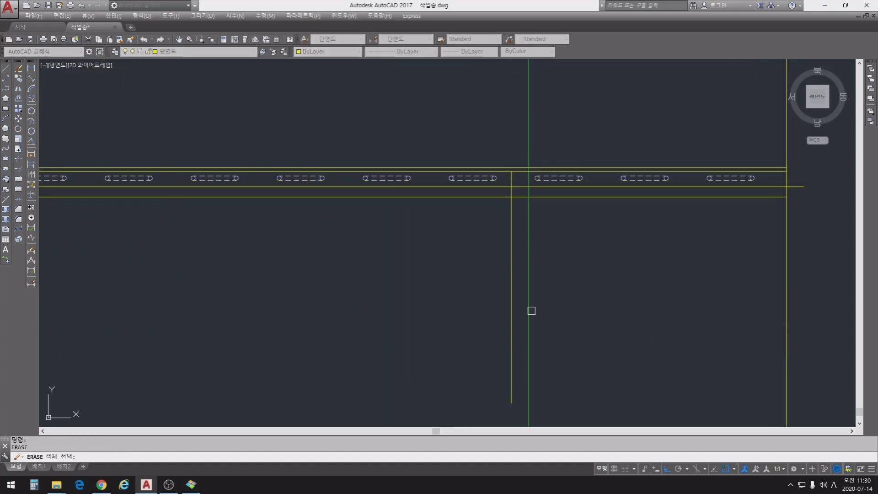
key("space")
- Examine the floor's layer lines and heating pipes from the slab's right end to the entrance step
scroll(518, 299, "down", 3)
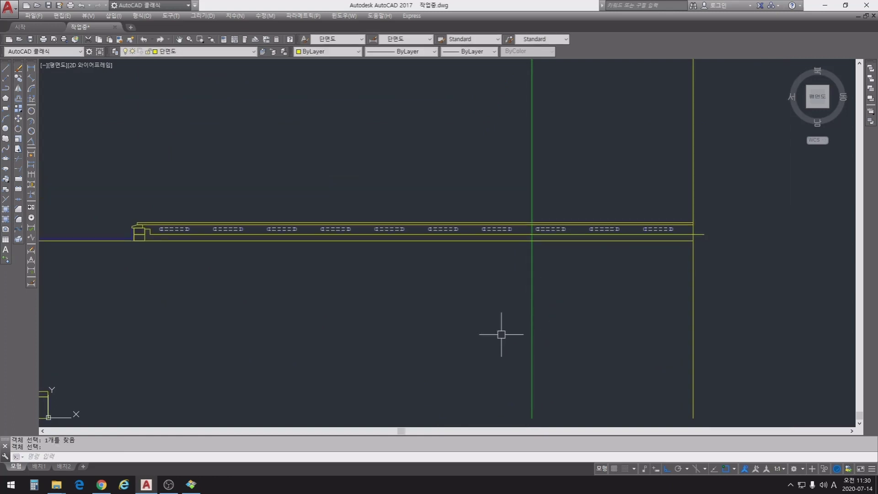
middle_click_drag(351, 293, 415, 308)
scroll(269, 268, "up", 3)
middle_click_drag(269, 268, 319, 292)
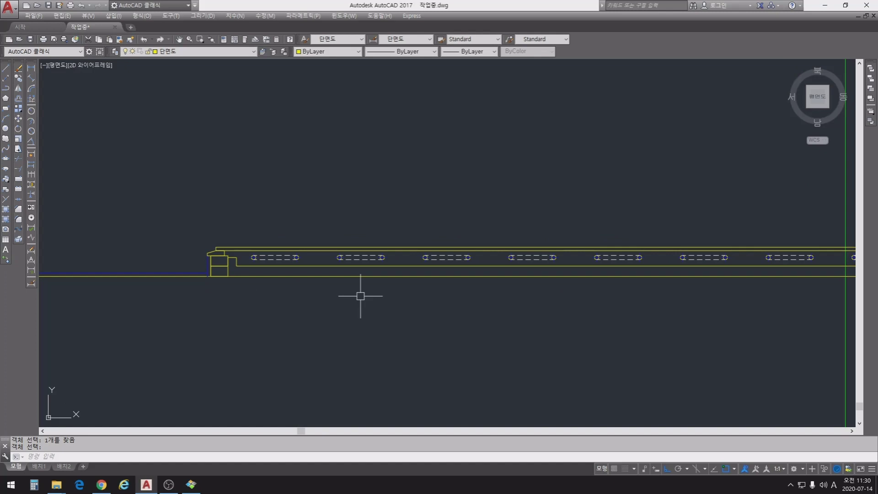
middle_click_drag(302, 282, 483, 325)
scroll(421, 305, "up", 5)
middle_click_drag(431, 353, 439, 273)
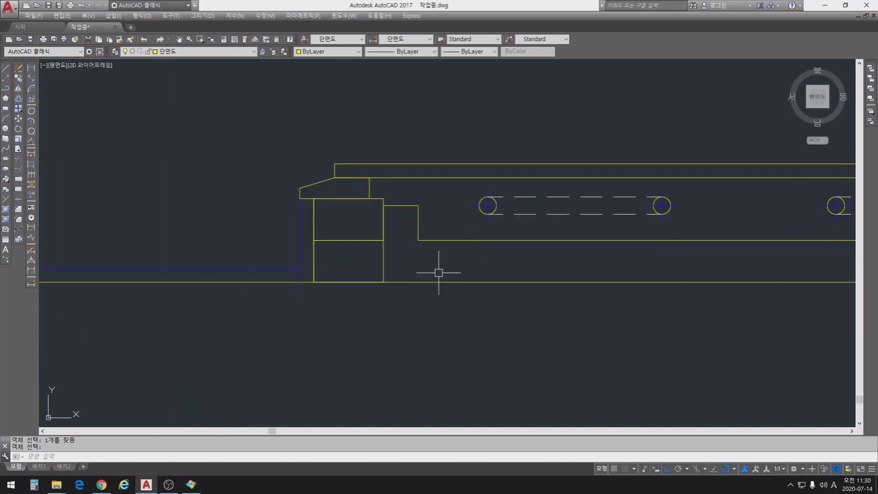
scroll(438, 273, "down", 2)
middle_click_drag(498, 300, 318, 285)
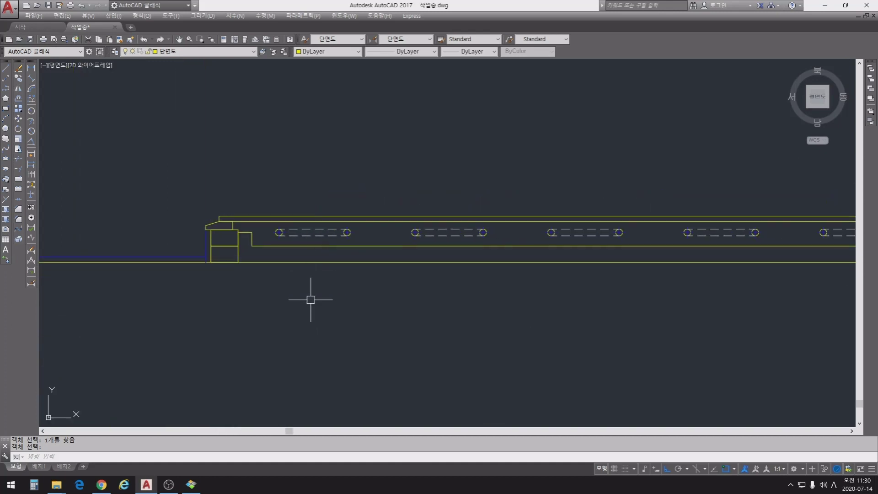
scroll(337, 287, "up", 3)
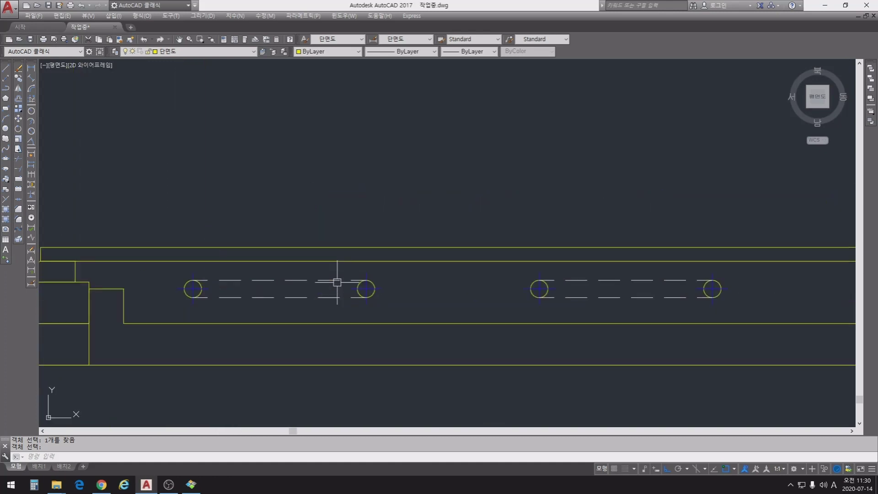
middle_click_drag(330, 327, 403, 297)
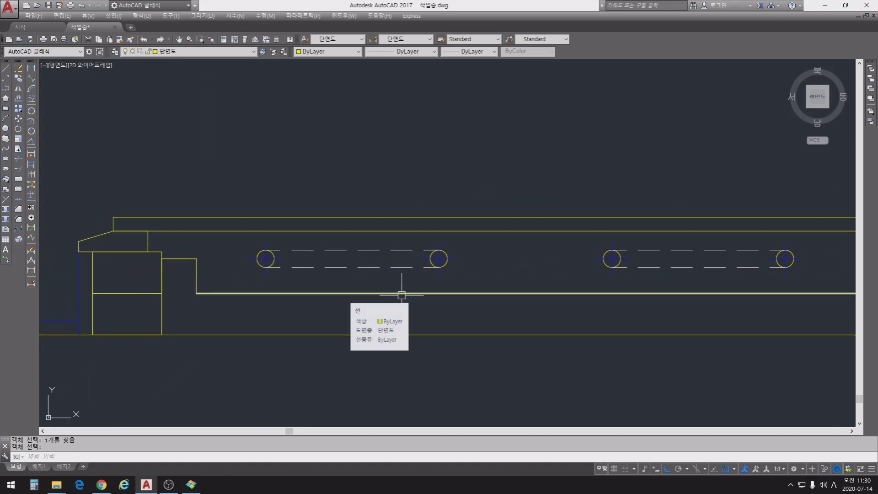
mouse_move(401, 294)
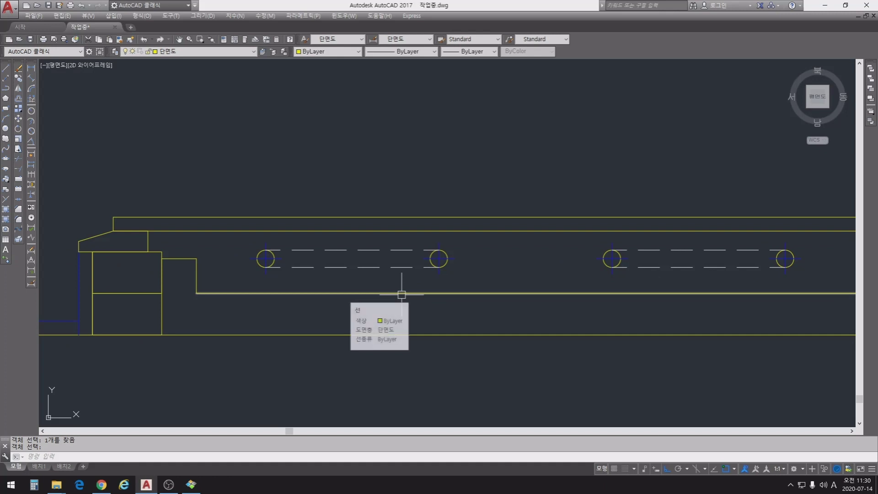
scroll(401, 294, "up", 2)
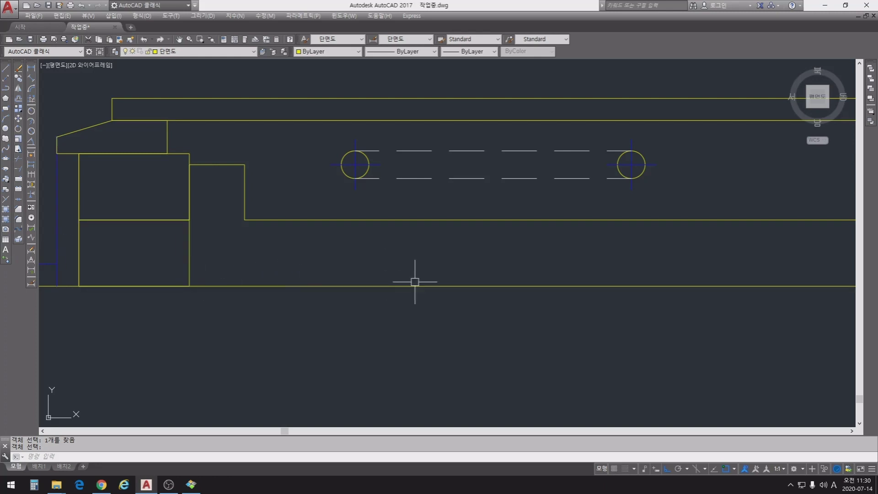
- Offset the horizontal line beneath the entrance step blocks 150 downward to form the slab's underside
middle_click_drag(413, 306, 504, 275)
type("o")
key("Return")
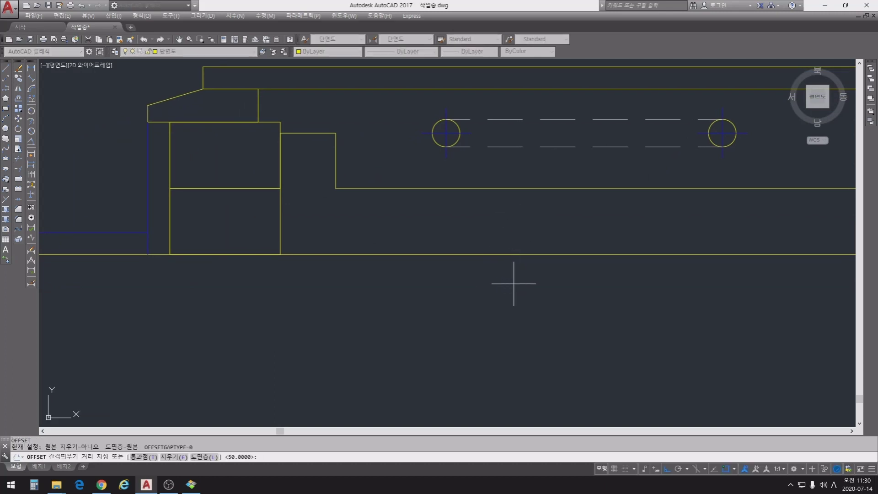
type("150")
key("Return")
left_click(519, 255)
left_click(491, 318)
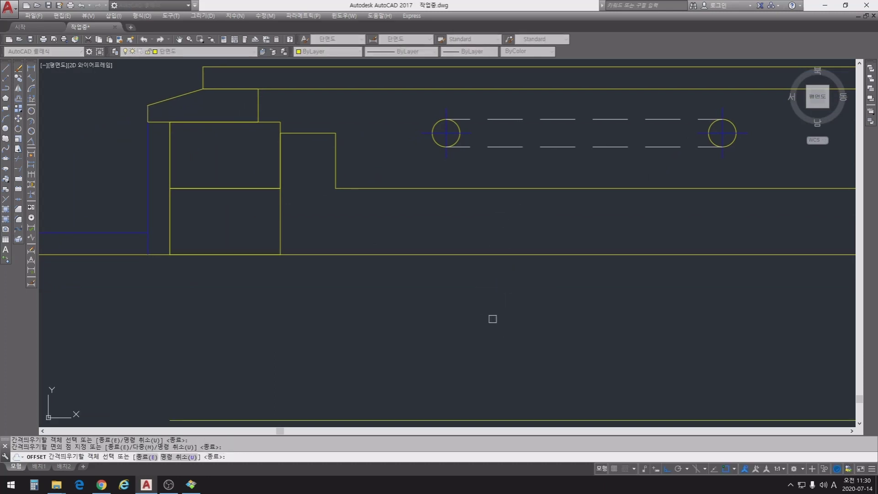
- Extend the slab's underside line left to the inner face of the exterior foundation wall
scroll(487, 298, "down", 3)
key("Escape")
type("ex")
key("Return")
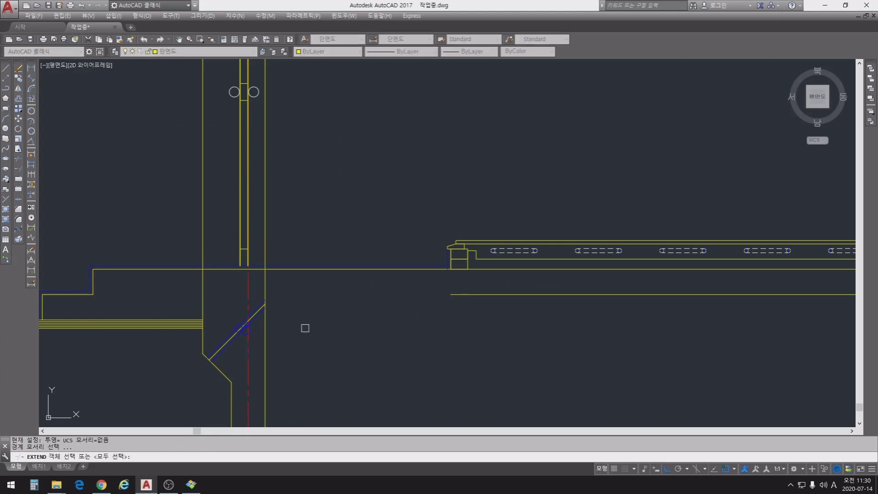
left_click(269, 332)
key("Return")
left_click(472, 294)
key("Escape")
scroll(531, 304, "down", 2)
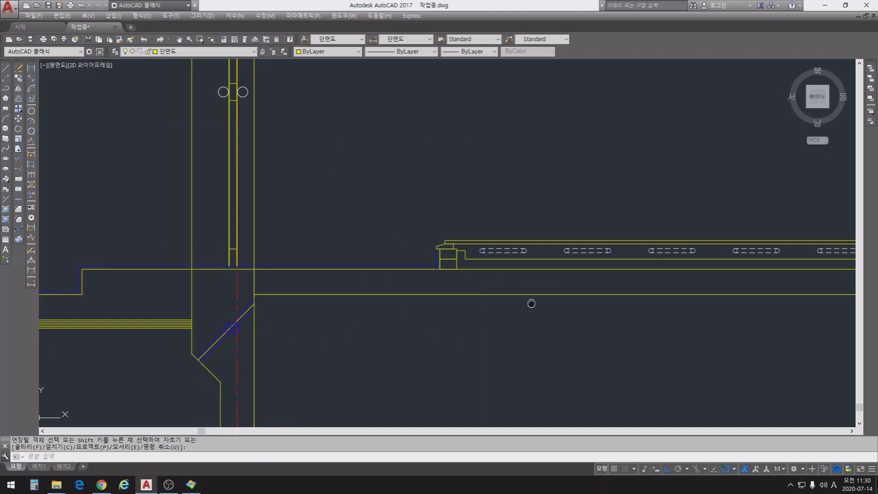
key("Escape")
key("Escape")
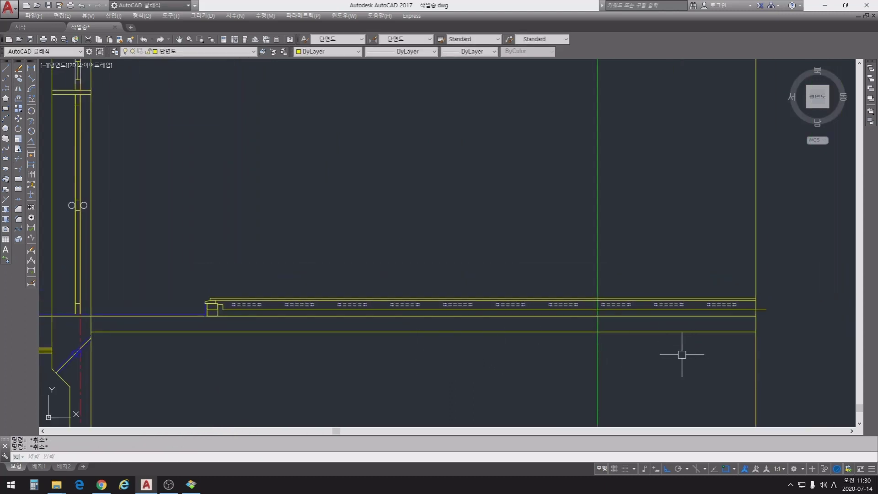
- Trim the floor line's overhang beyond the vertical boundary line at the slab's right end
type("tyr")
key("Escape")
type("tr")
key("Return")
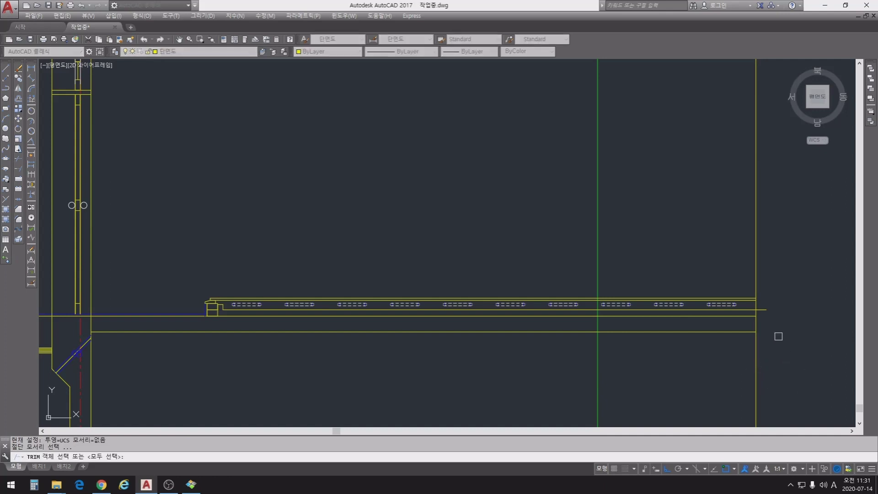
key("Return")
left_click(765, 309)
key("Return")
middle_click_drag(631, 361, 722, 330)
scroll(480, 293, "up", 6)
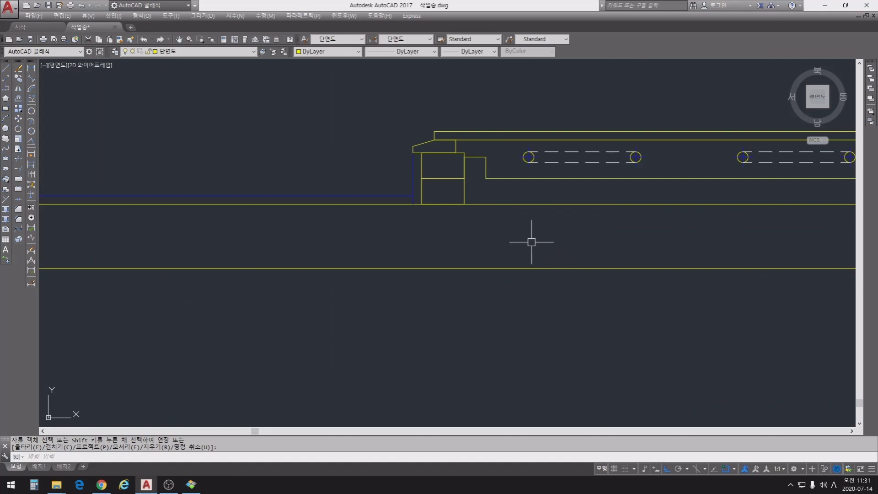
type("o")
key("Return")
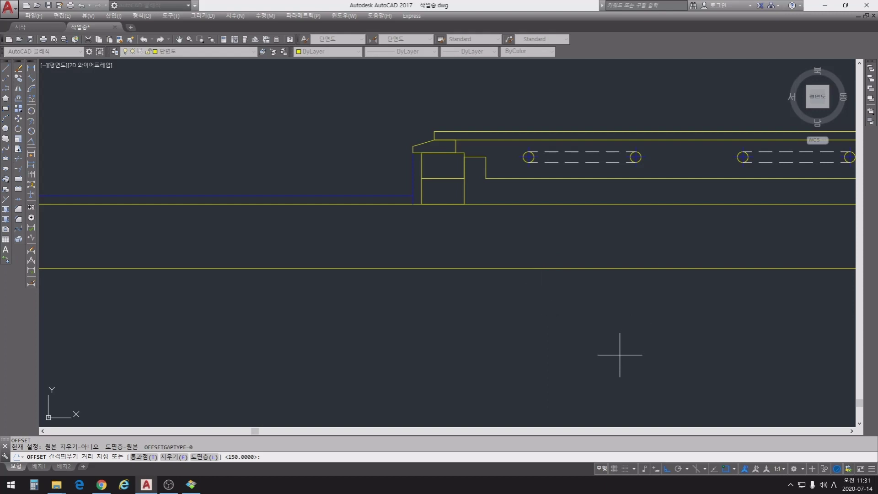
key("Return")
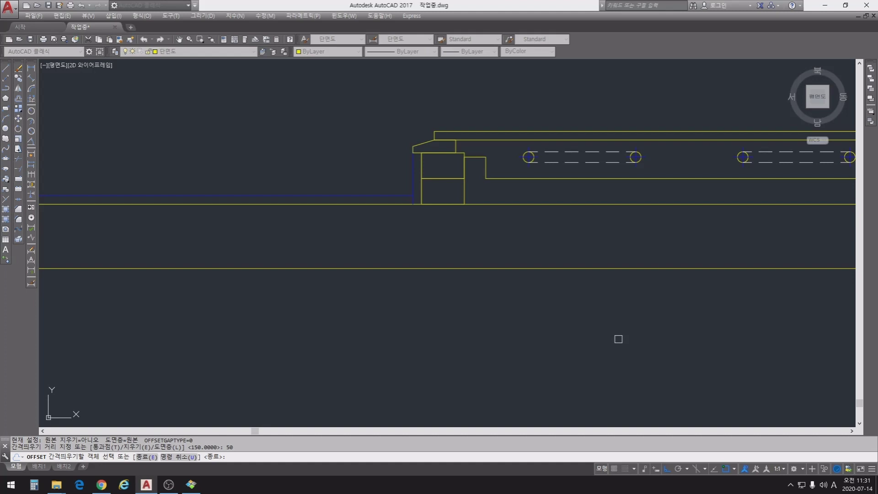
key("Escape")
key("Escape")
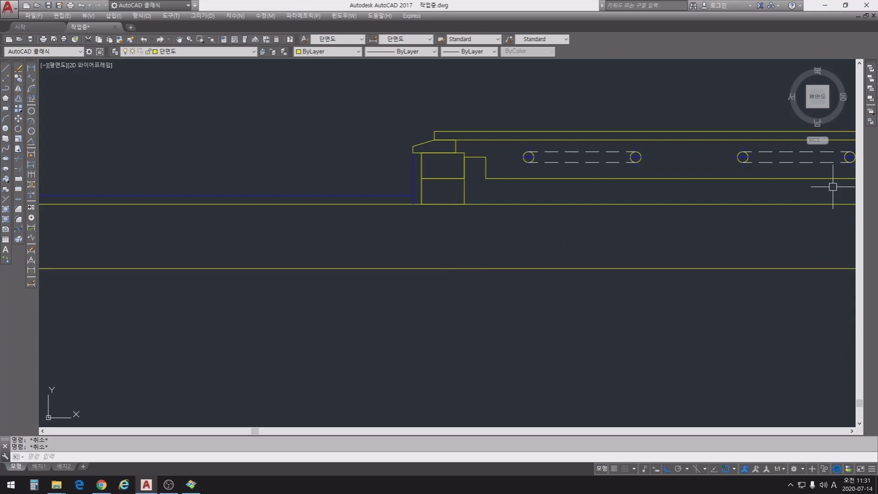
- Offset the slab's underside line 85 downward to add a layer under the slab
middle_click_drag(569, 229, 644, 198)
scroll(576, 246, "down", 2)
middle_click_drag(481, 271, 508, 274)
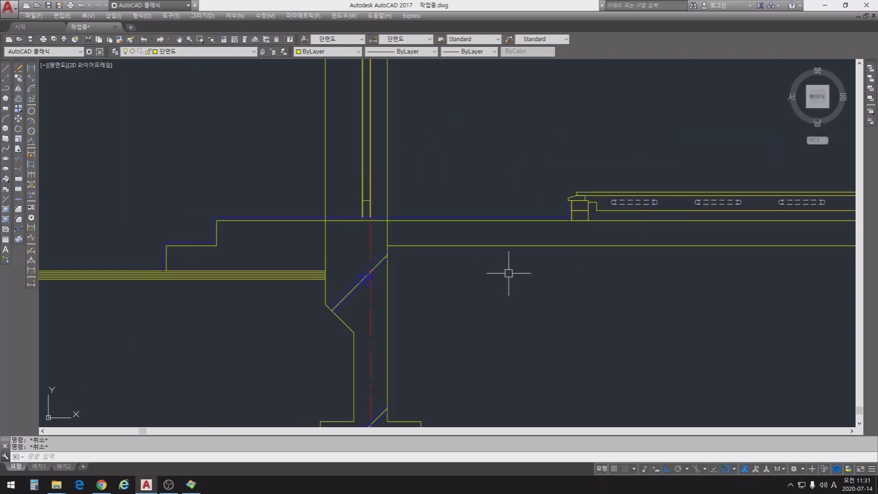
type("o")
key("Return")
type("85")
key("Return")
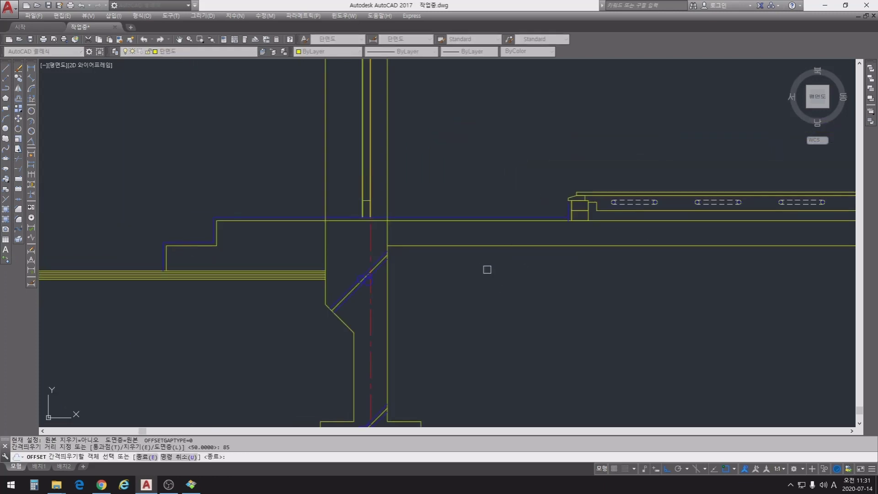
left_click(469, 248)
left_click(417, 287)
scroll(418, 288, "up", 5)
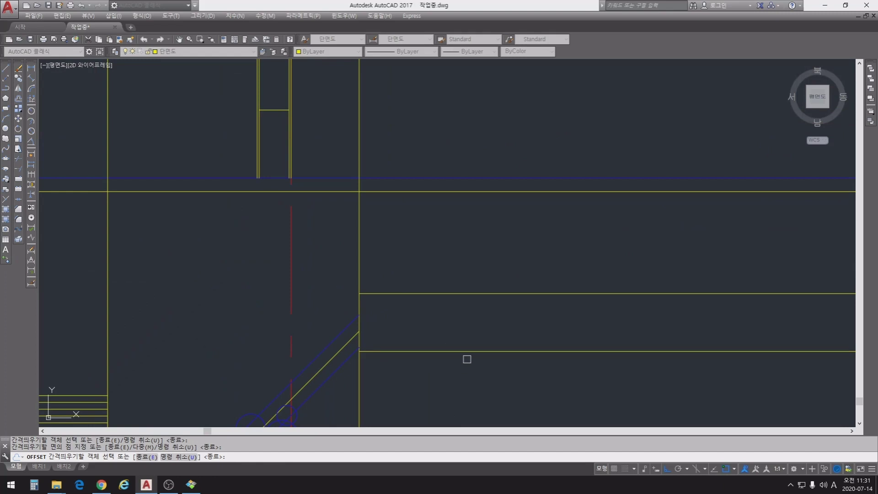
middle_click_drag(492, 343, 510, 313)
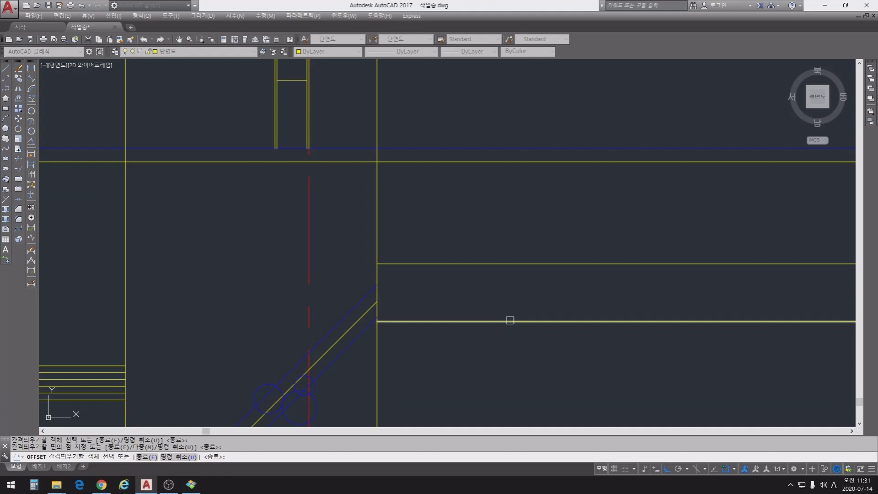
key("Escape")
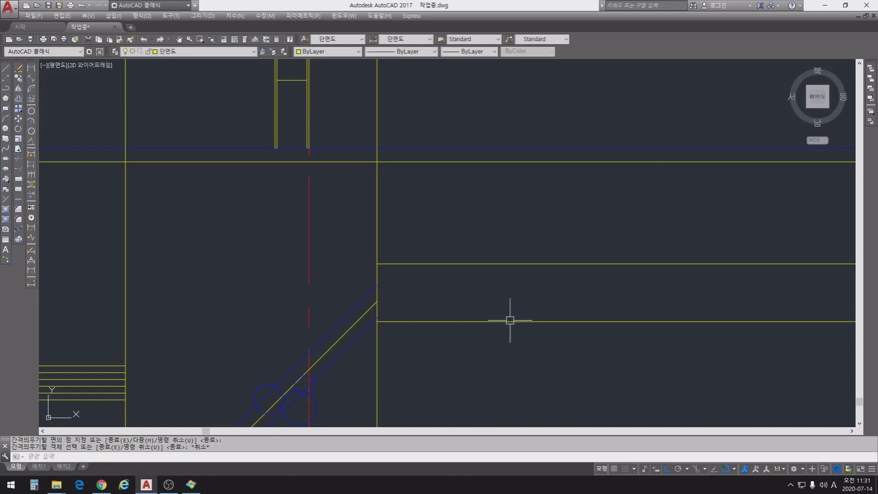
- Offset the lowest layer line under the slab 50 downward
middle_click_drag(510, 320, 525, 268)
key("Escape")
key("Escape")
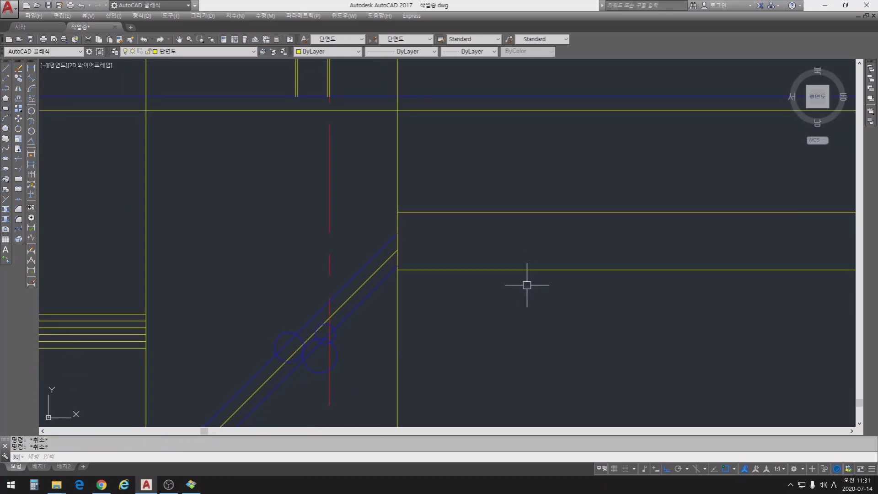
left_click(524, 275)
key("Escape")
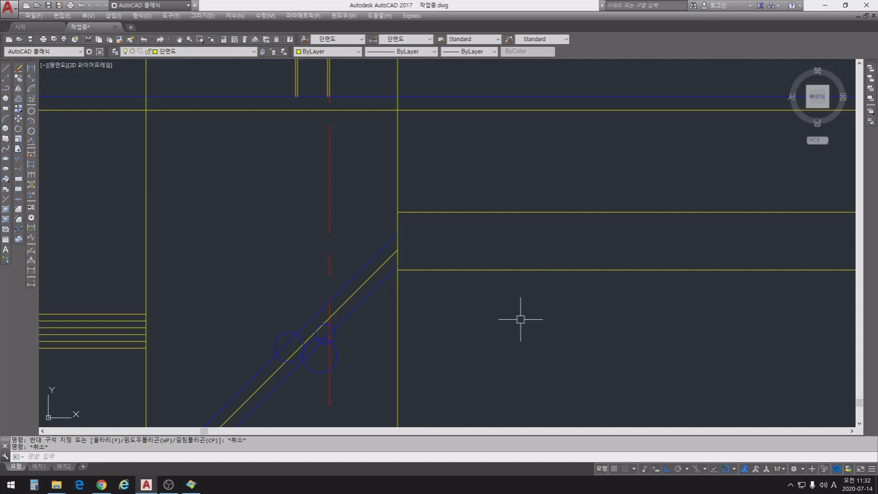
type("o")
key("Return")
type("50")
key("Return")
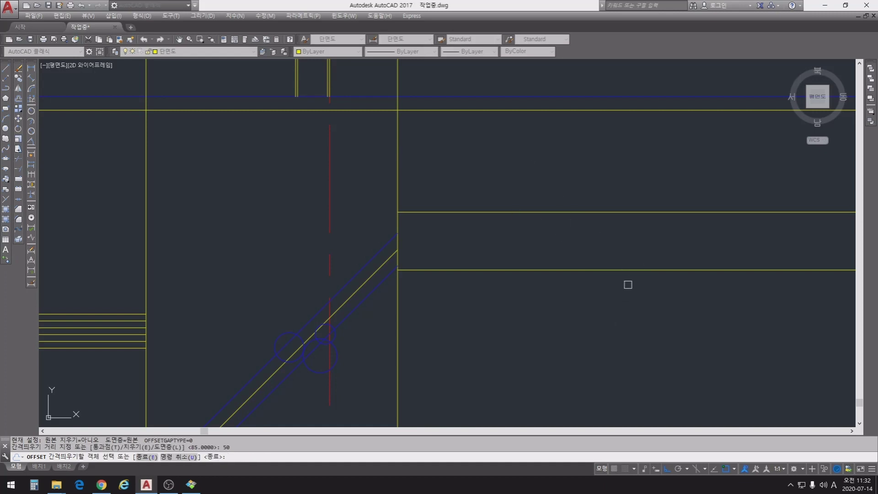
left_click(602, 270)
left_click(604, 300)
middle_click_drag(590, 315, 554, 254)
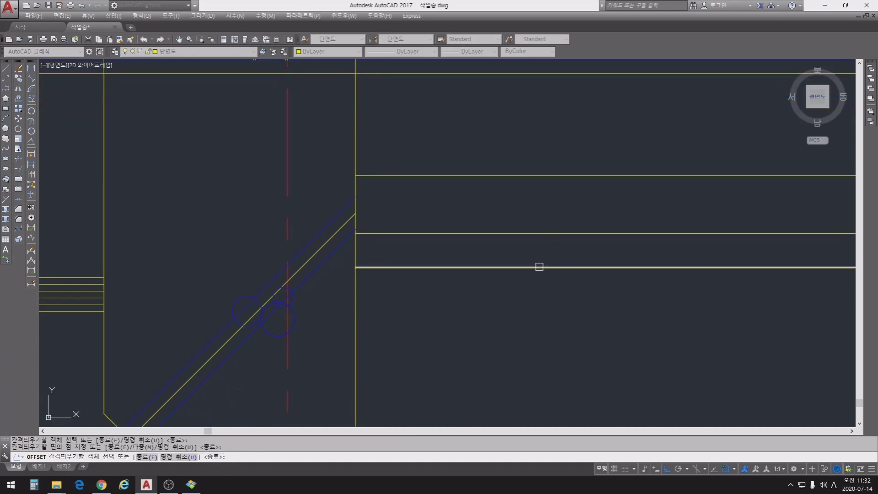
- Offset the newest lowest layer line downward by a larger distance to form the bottom layer beneath the floor
key("Return")
key("Return")
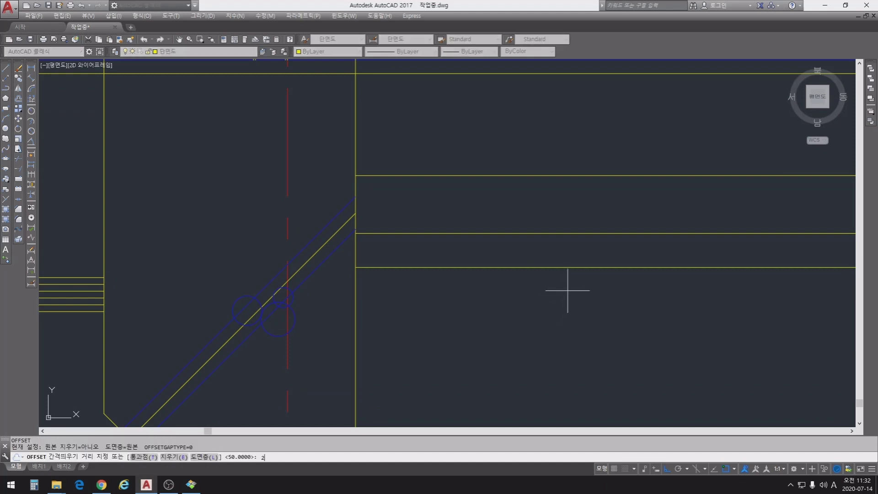
key("Return")
left_click(551, 267)
left_click(533, 333)
scroll(533, 334, "down", 3)
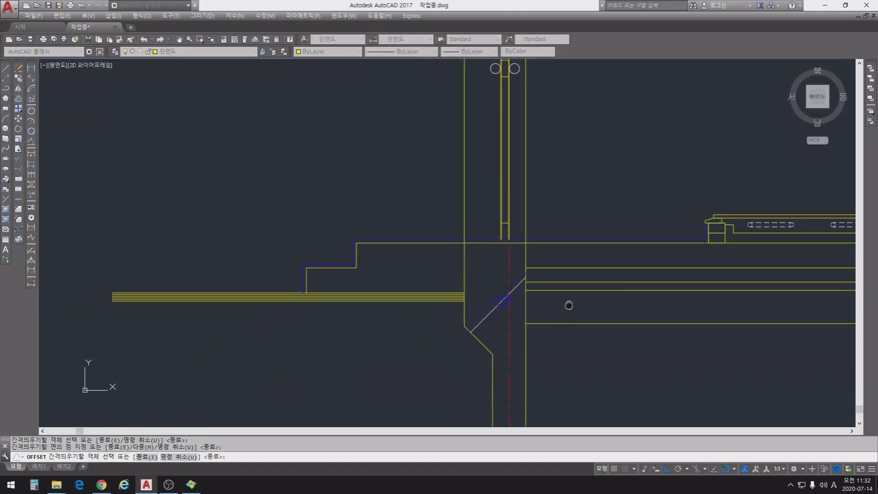
scroll(558, 245, "down", 2)
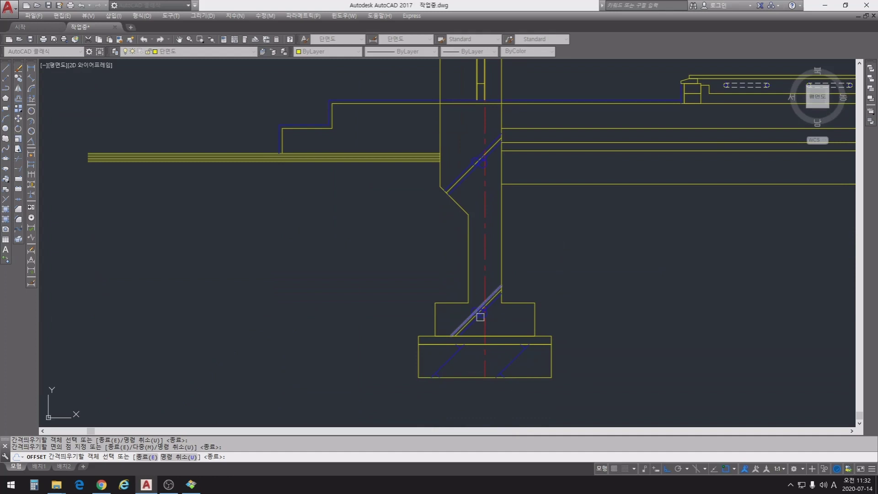
scroll(497, 323, "up", 3)
scroll(497, 324, "up", 2)
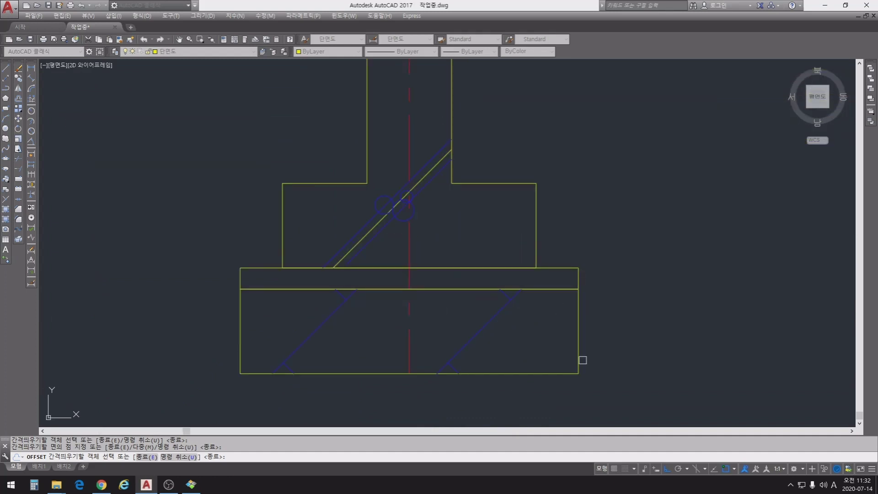
- Inspect the footing, the wall, the entrance step and the interior floor layers in the section
scroll(576, 335, "up", 2)
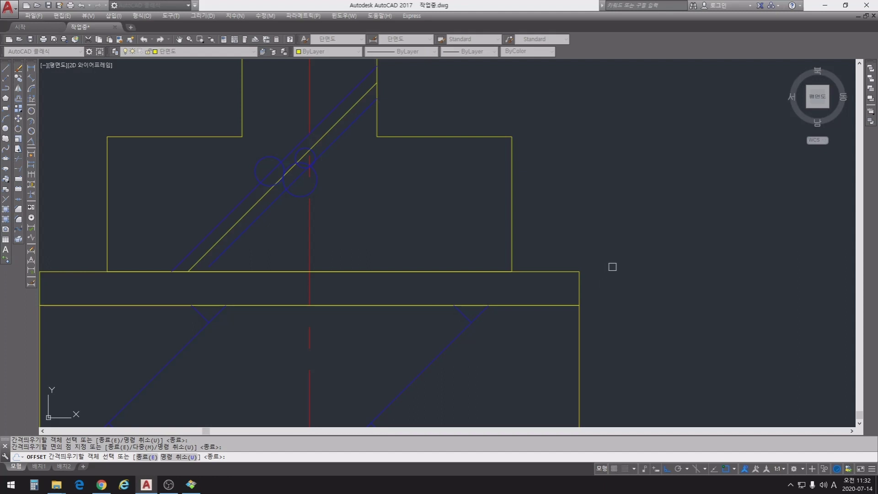
scroll(612, 266, "down", 3)
scroll(621, 262, "up", 4)
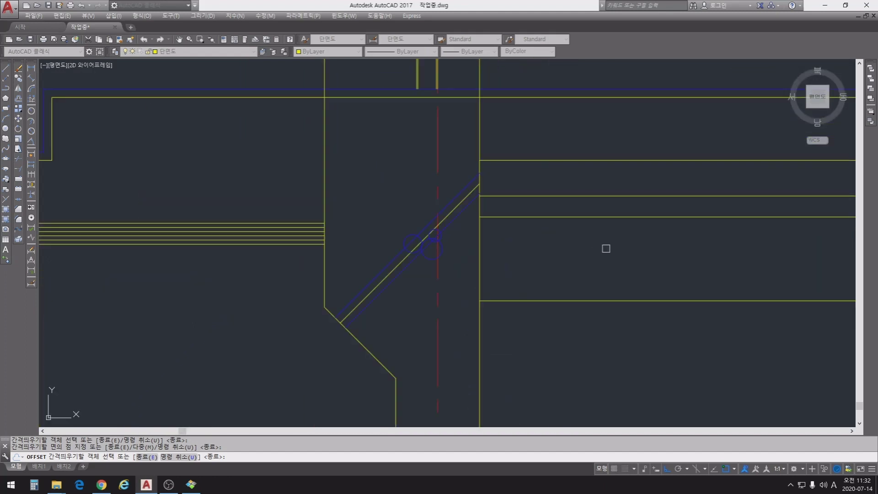
scroll(597, 231, "down", 2)
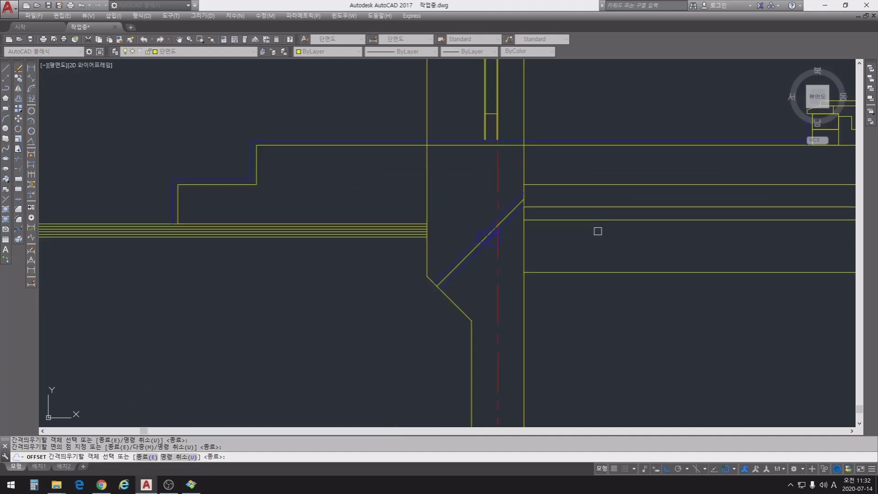
mouse_move(626, 258)
middle_mouse_down()
mouse_move(651, 325)
mouse_move(515, 286)
mouse_move(314, 261)
middle_mouse_up()
scroll(435, 259, "down", 4)
middle_click_drag(434, 259, 393, 269)
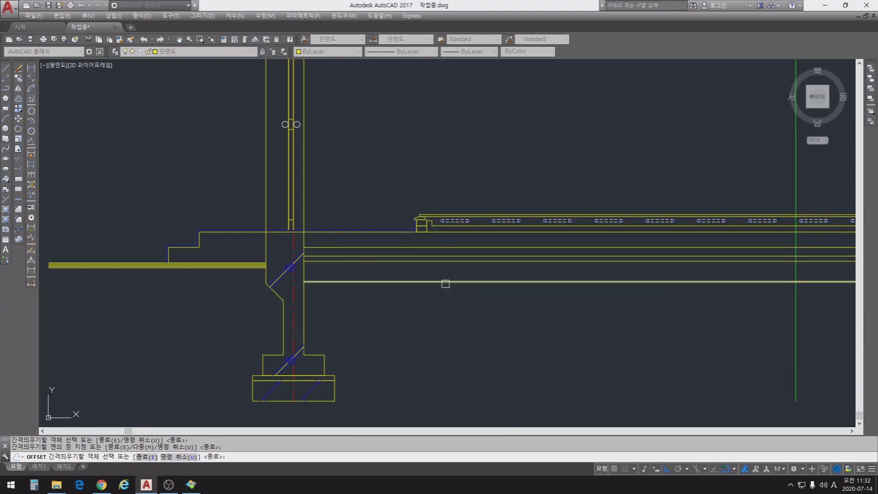
scroll(401, 298, "up", 2)
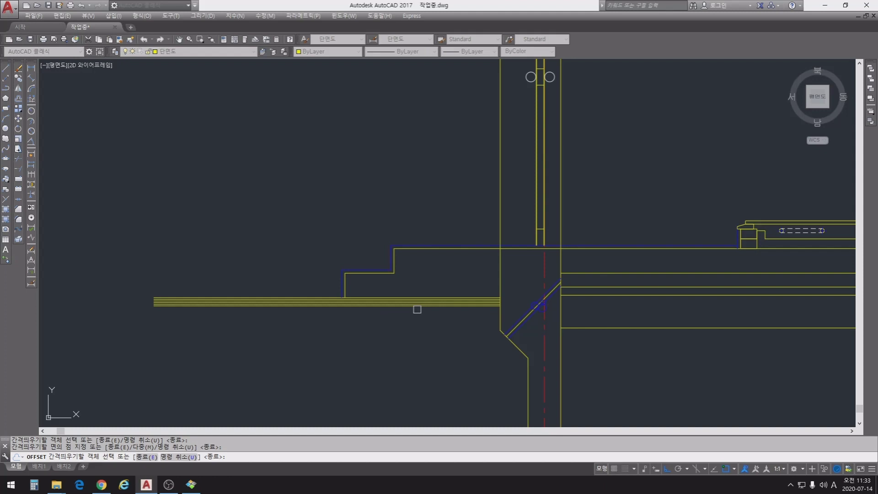
middle_click_drag(626, 349, 620, 339)
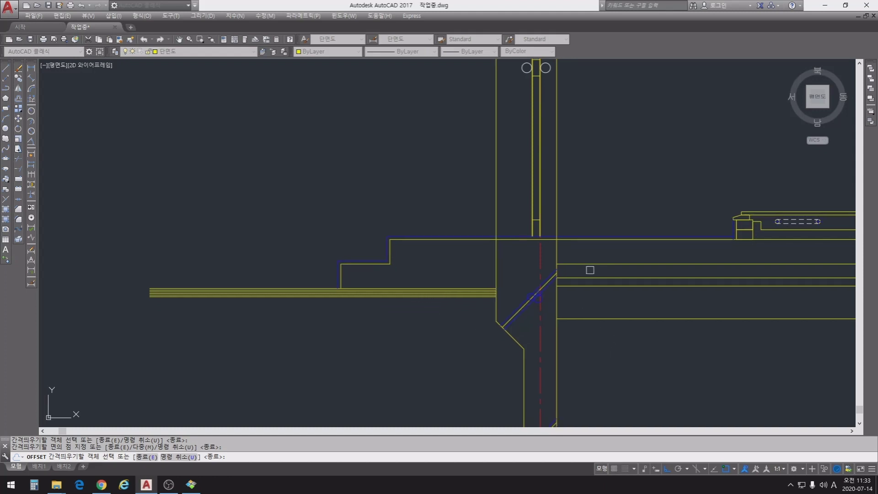
key("Escape")
key("Escape")
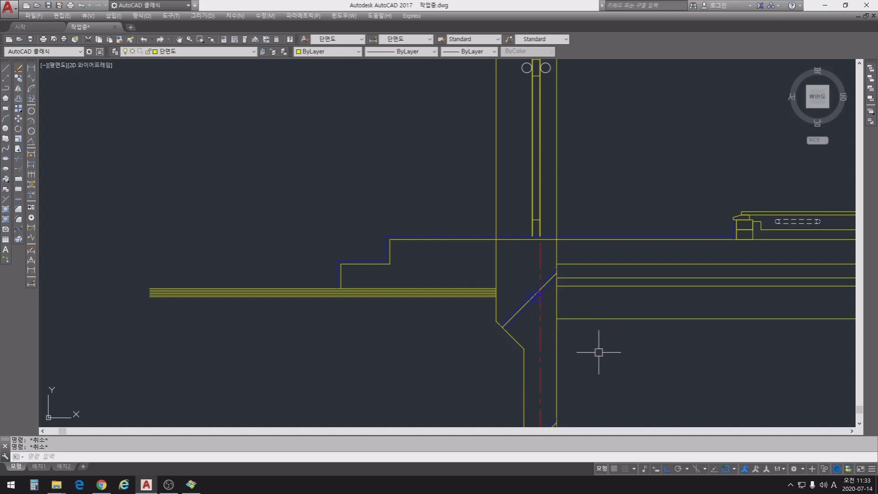
scroll(471, 313, "up", 5)
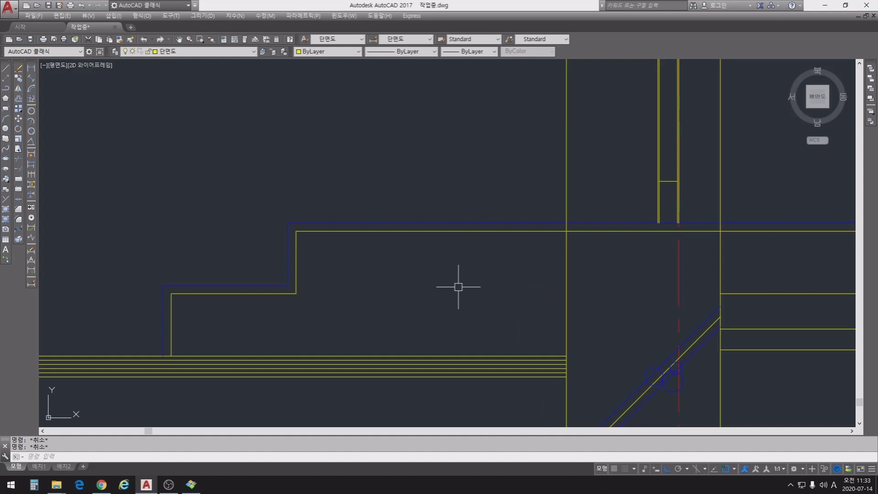
left_click(481, 231)
middle_click_drag(492, 271, 351, 318)
key("Escape")
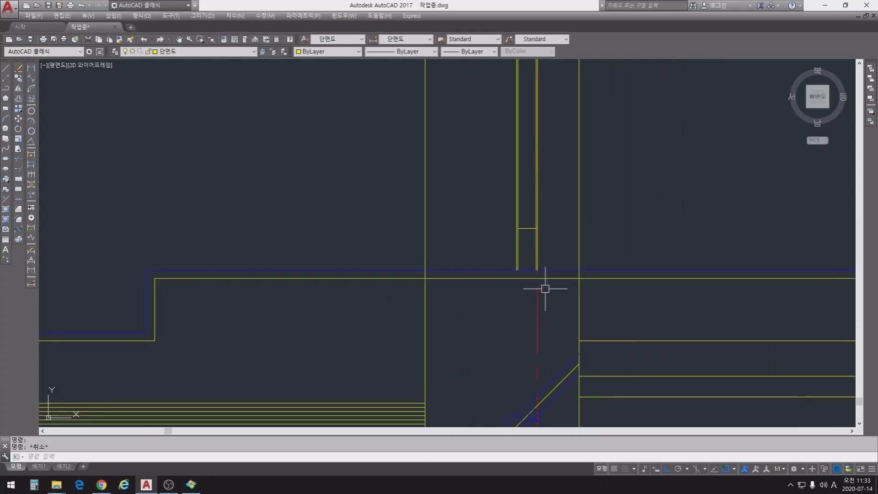
key("Escape")
middle_click_drag(725, 320, 675, 282)
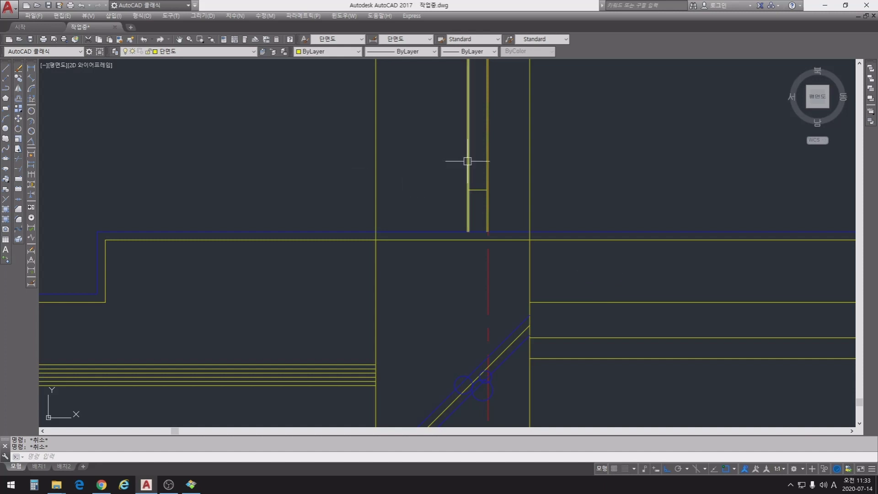
- Offset the entrance step's upper tread line 150 downward to form the underside of the entrance slab
type("o")
key("Return")
type("150")
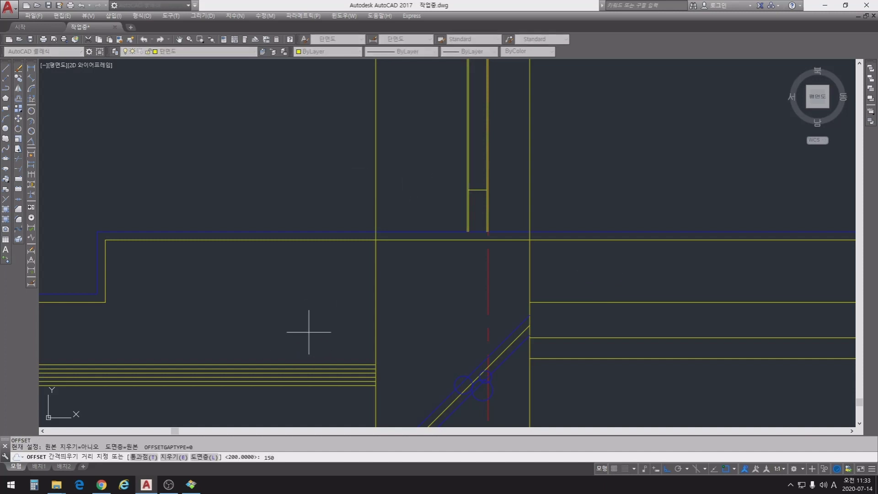
key("Return")
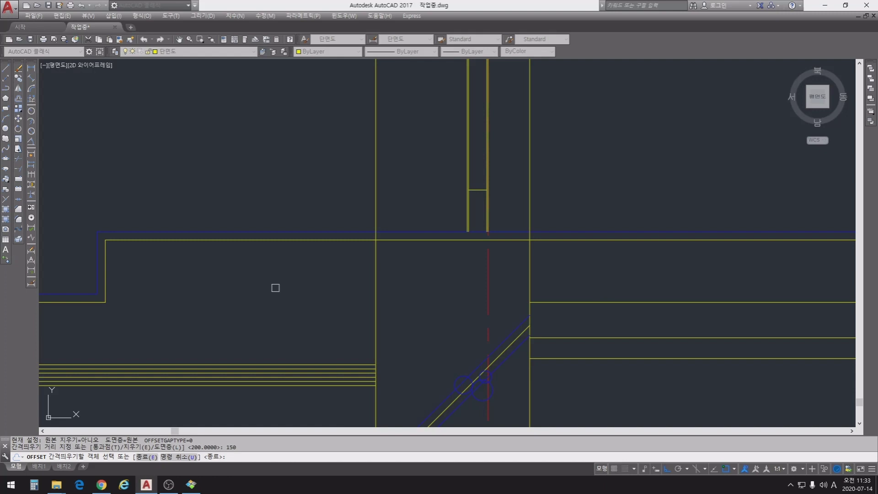
left_click(272, 242)
left_click(280, 317)
middle_click_drag(283, 331, 398, 314)
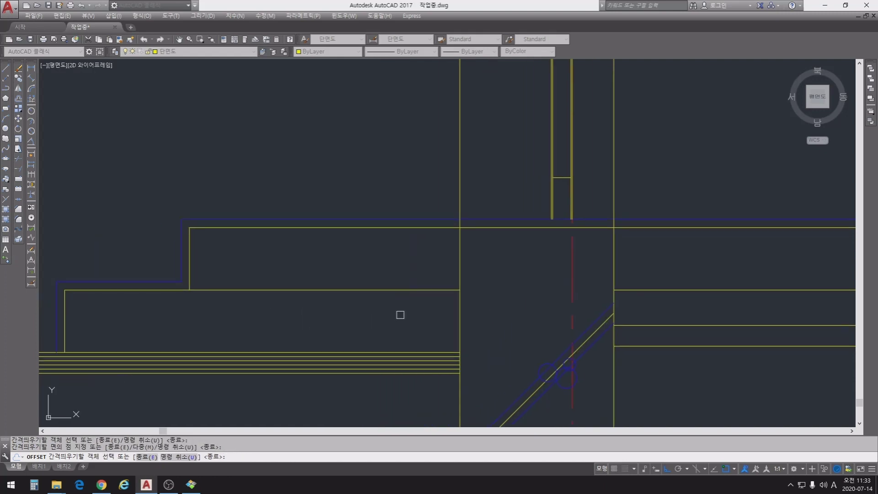
key("Escape")
- Extend the interior slab's underside line to the wall's outer face and trim off the part inside the wall
left_click(670, 290)
left_click(613, 290)
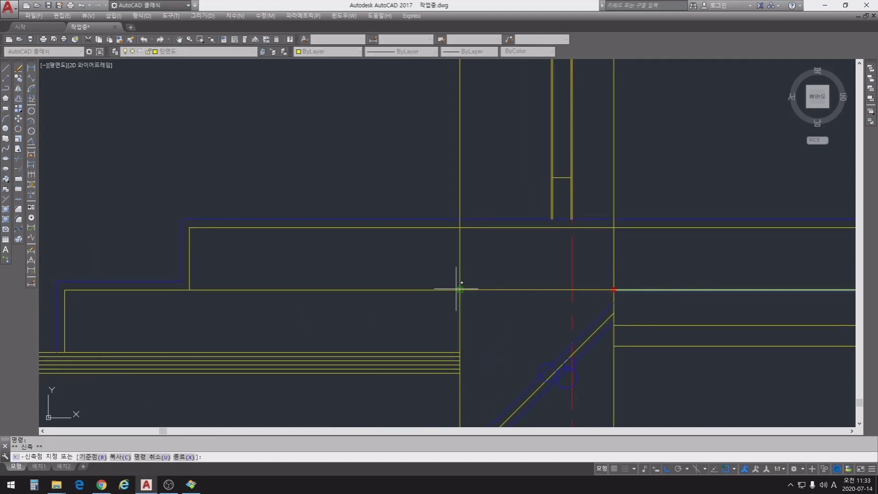
left_click(457, 289)
key("Escape")
type("tr")
key("Return")
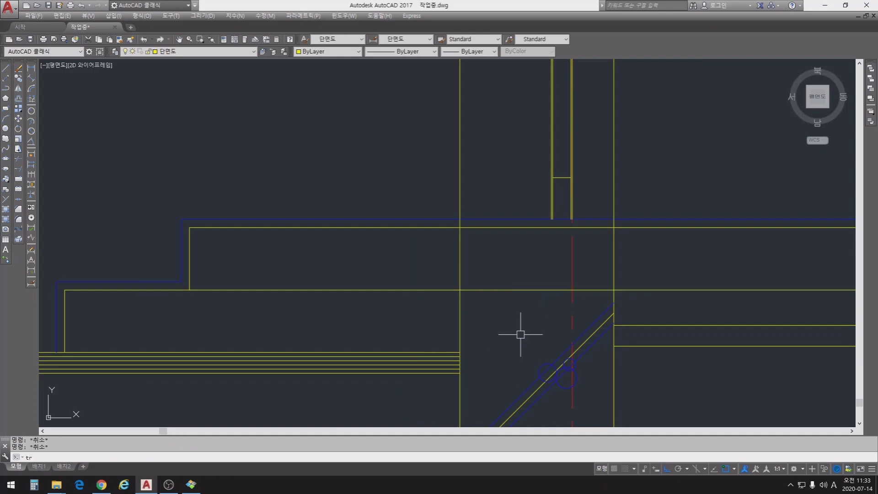
left_click(549, 290)
left_click(577, 290)
key("Return")
- Draw a diagonal line from the base of the lower riser to the base of the upper riser
middle_click_drag(285, 314, 502, 284)
type("l")
key("Return")
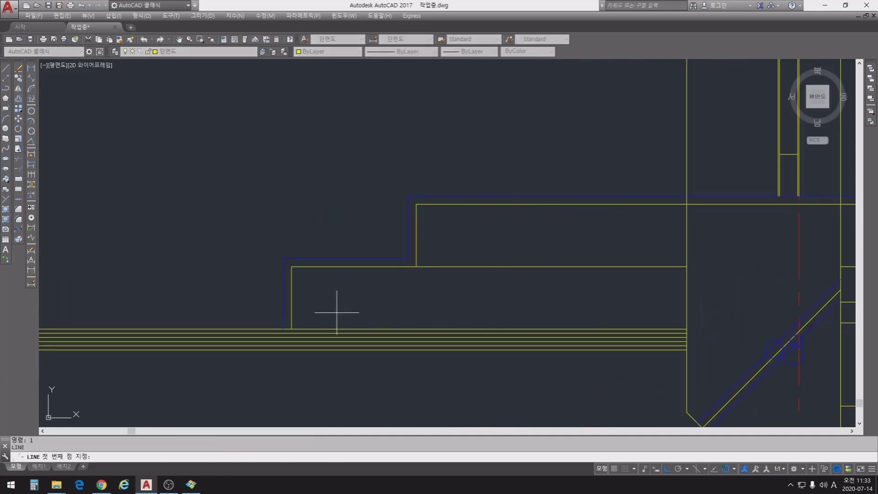
left_click(295, 327)
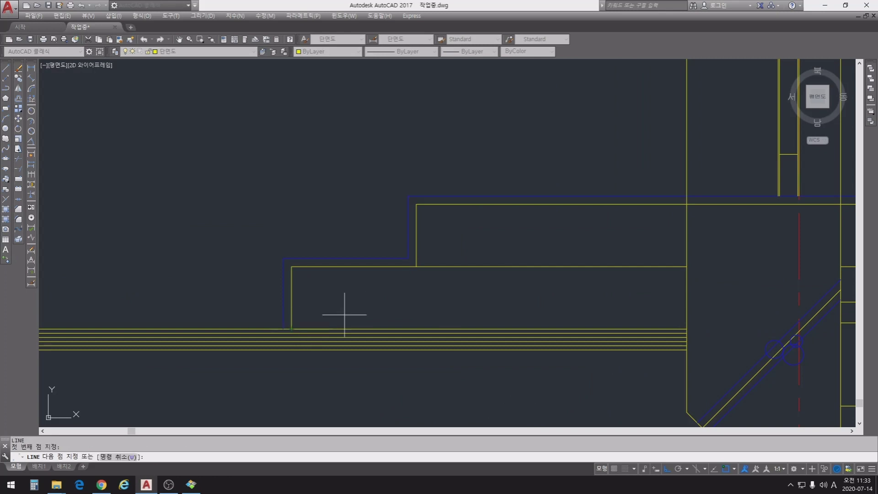
left_click(416, 266)
middle_click_drag(439, 285, 434, 249)
key("Escape")
key("Escape")
- Offset the diagonal line between the two risers 150 toward the underside of the entrance step
left_click(382, 246)
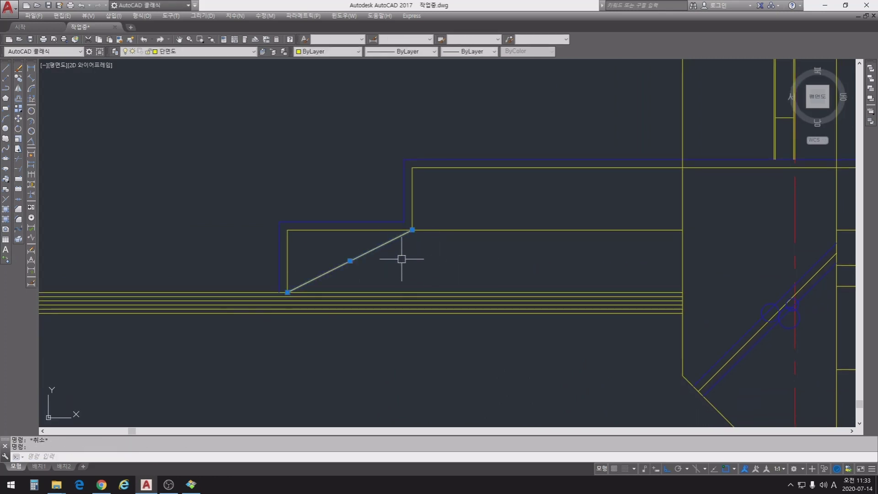
key("Escape")
key("Escape")
type("o")
key("Return")
type("150")
key("Return")
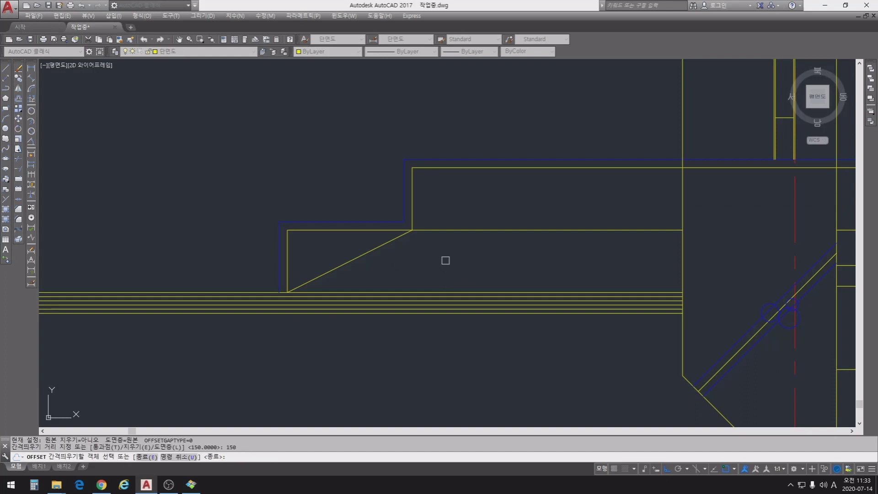
left_click(391, 245)
left_click(448, 257)
middle_click_drag(497, 260, 513, 232)
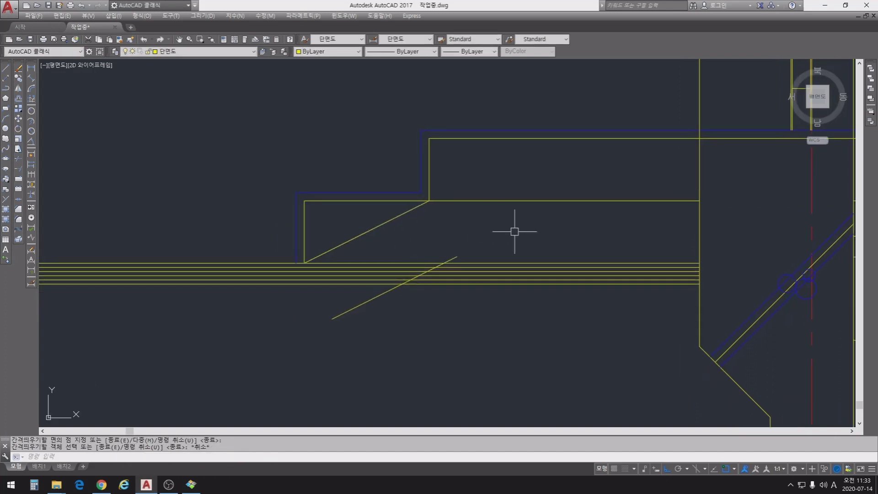
key("Escape")
key("Escape")
- Fillet the entrance slab's underside line with the offset diagonal at radius 0 to form a sharp corner
type("f")
key("Return")
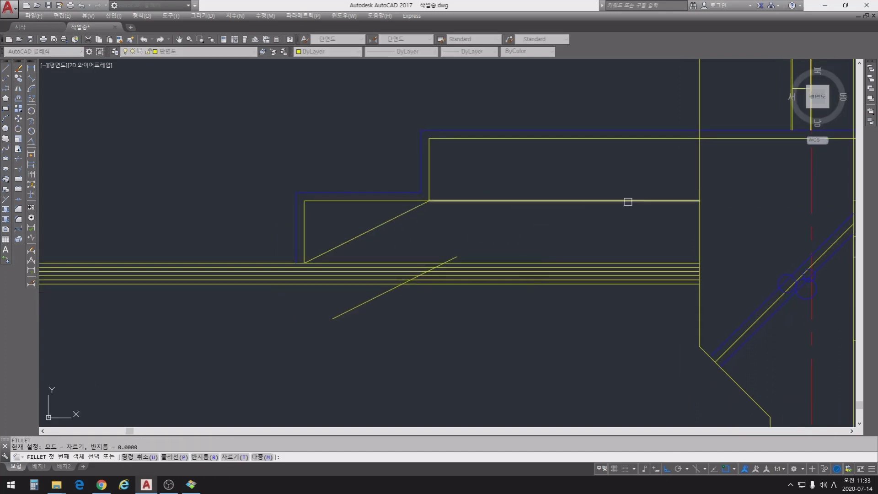
left_click(627, 200)
left_click(459, 255)
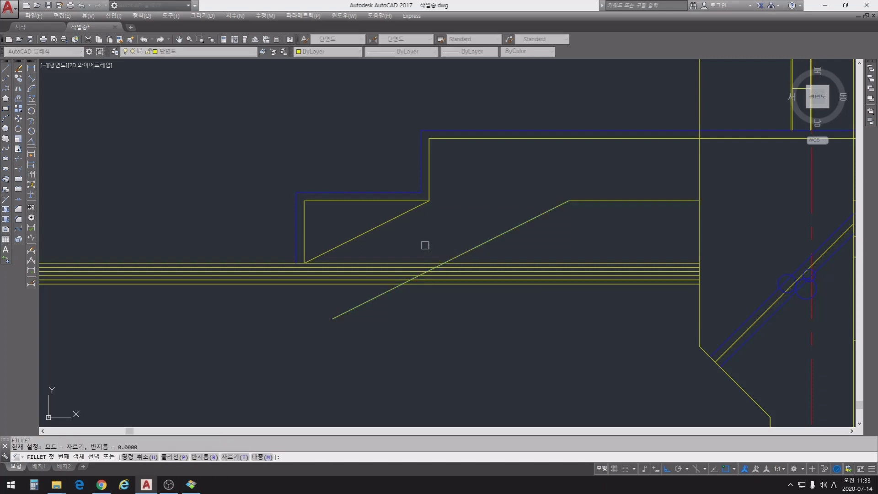
- Erase the original diagonal line running between the bases of the two risers
type("e")
key("Return")
left_click(408, 240)
left_click(371, 223)
key("Return")
- Examine the entrance step and foundation in the section and compare them with the entrance on the floor plan
scroll(392, 229, "down", 3)
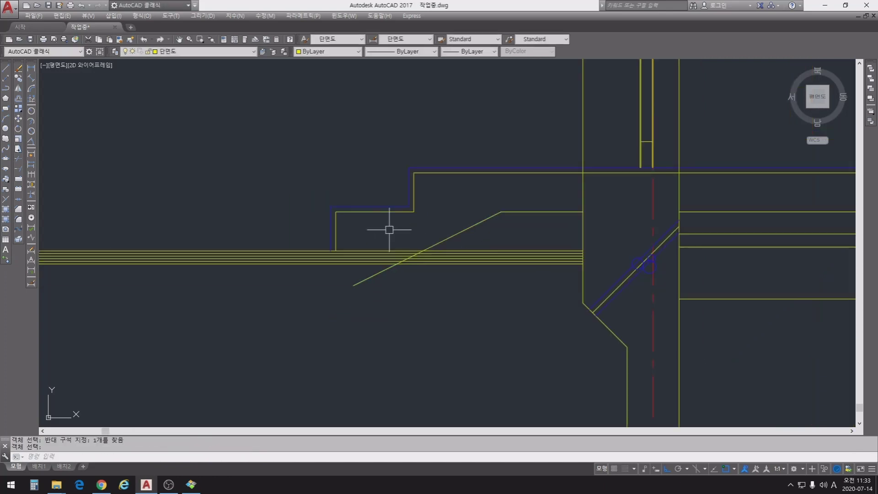
scroll(435, 294, "up", 1)
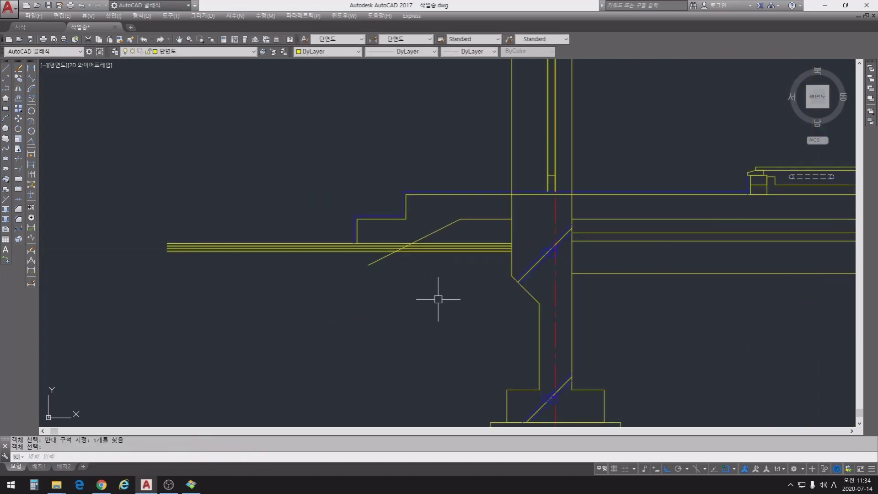
mouse_move(436, 298)
middle_mouse_down()
mouse_move(417, 272)
mouse_move(303, 239)
mouse_move(300, 217)
middle_mouse_up()
middle_click_drag(572, 243, 605, 215)
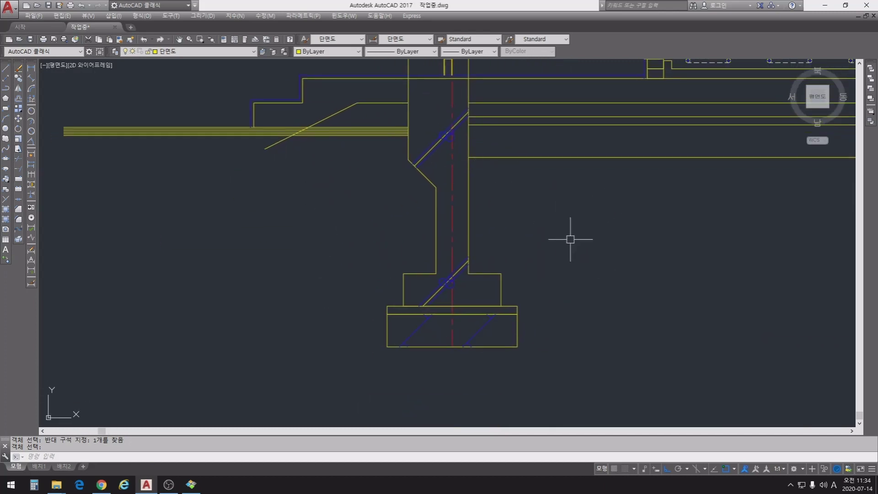
middle_click_drag(499, 219, 486, 314)
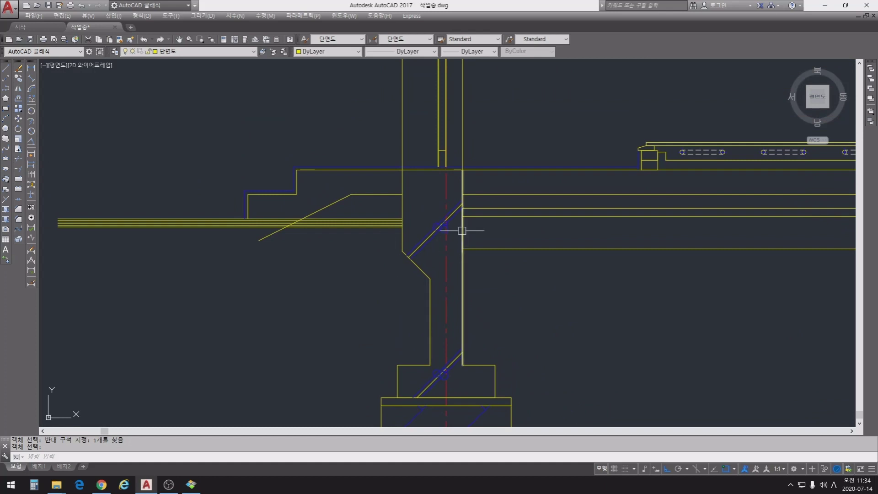
middle_click_drag(462, 231, 573, 263)
scroll(423, 211, "down", 3)
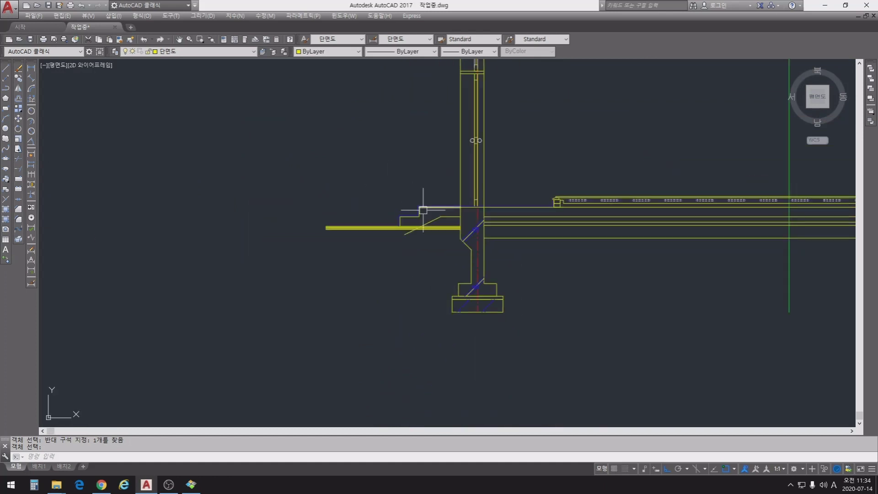
scroll(423, 210, "down", 6)
scroll(399, 268, "up", 8)
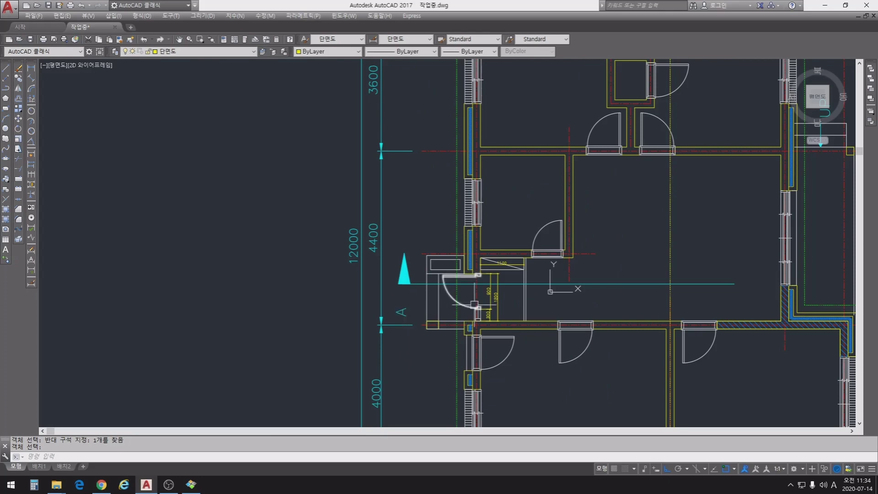
scroll(429, 322, "up", 4)
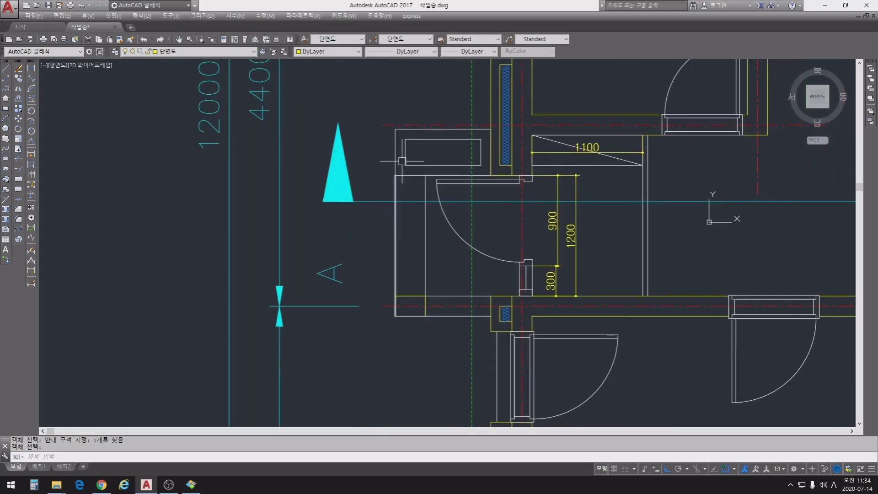
scroll(386, 224, "down", 5)
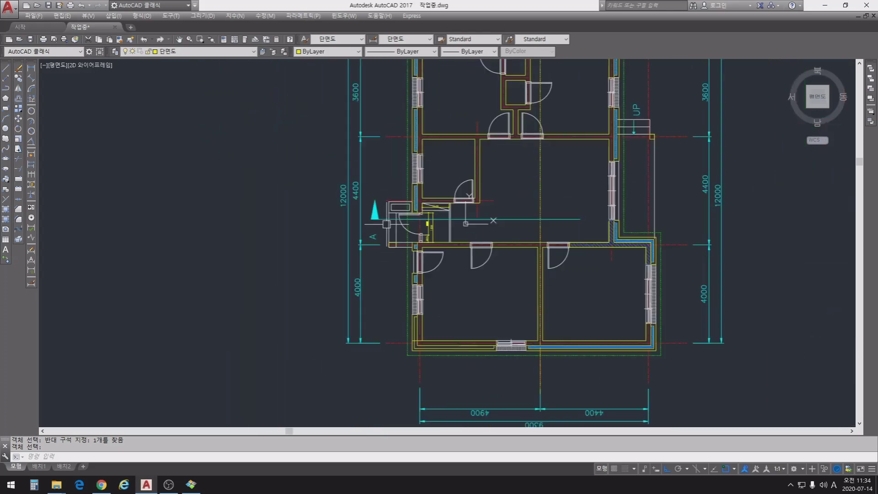
- Stretch the lower end of the entrance step's outermost riser line 300 straight down below the ground line
scroll(448, 138, "down", 5)
scroll(446, 156, "up", 8)
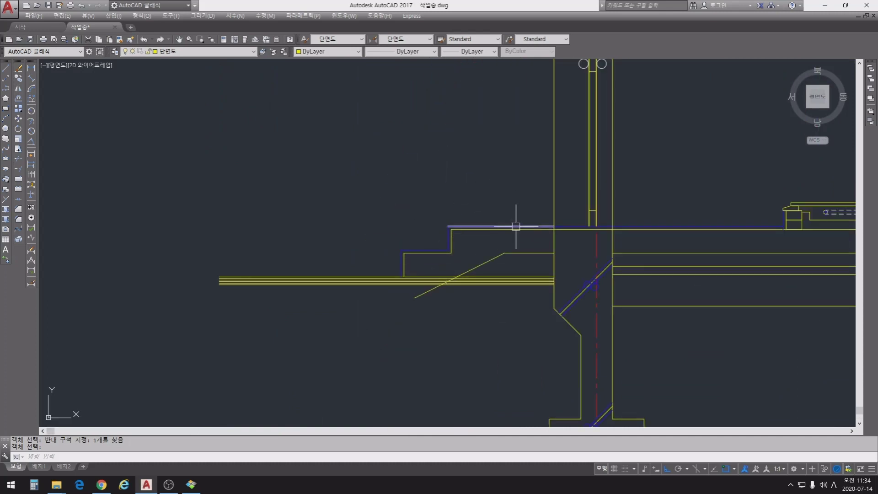
scroll(457, 236, "up", 4)
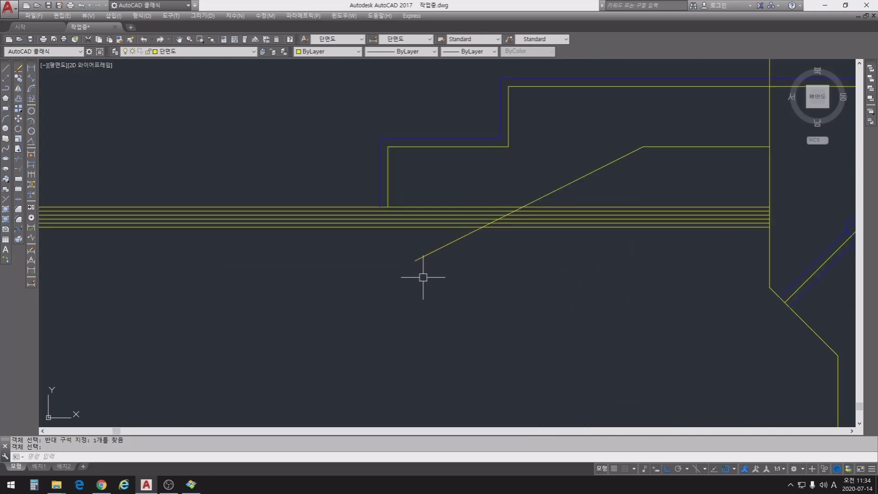
left_click(388, 187)
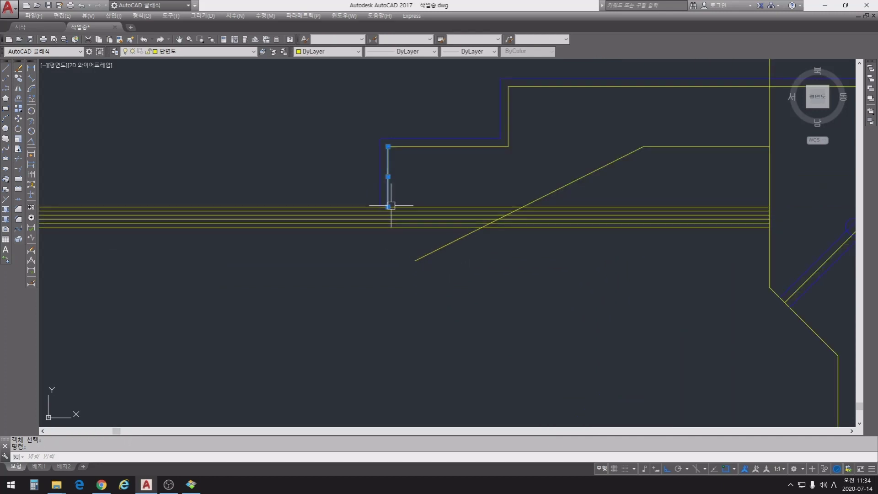
scroll(479, 261, "down", 4)
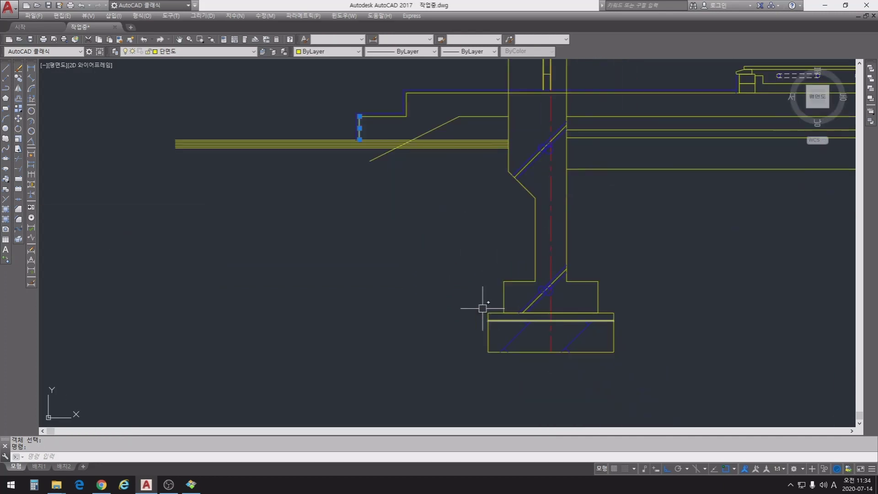
scroll(439, 235, "up", 5)
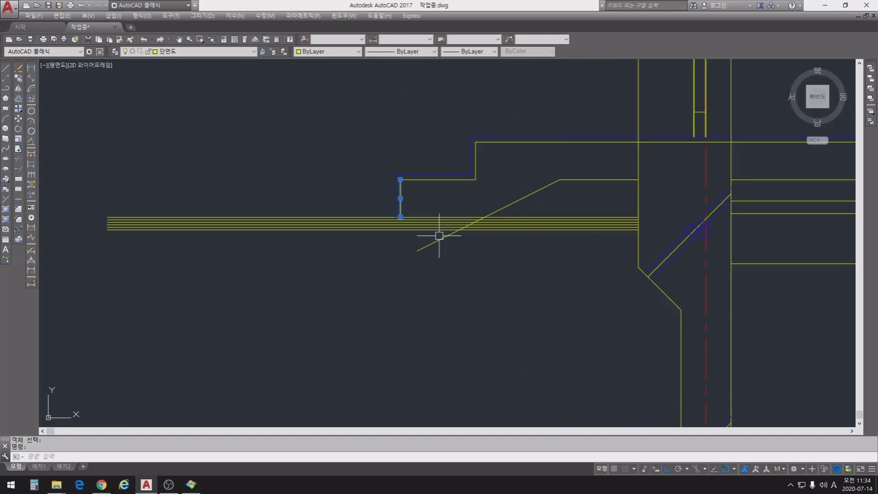
key("Escape")
left_click(378, 179)
mouse_move(516, 227)
middle_mouse_down()
mouse_move(514, 319)
mouse_move(534, 199)
middle_mouse_up()
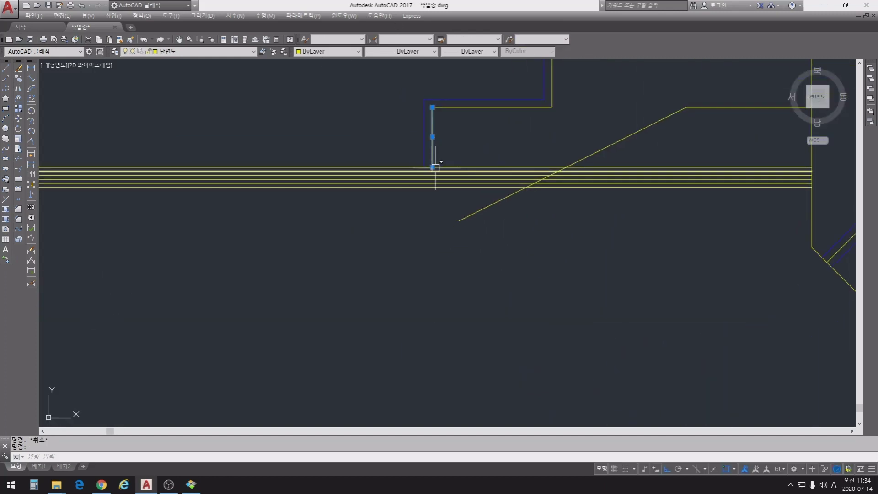
left_click(432, 167)
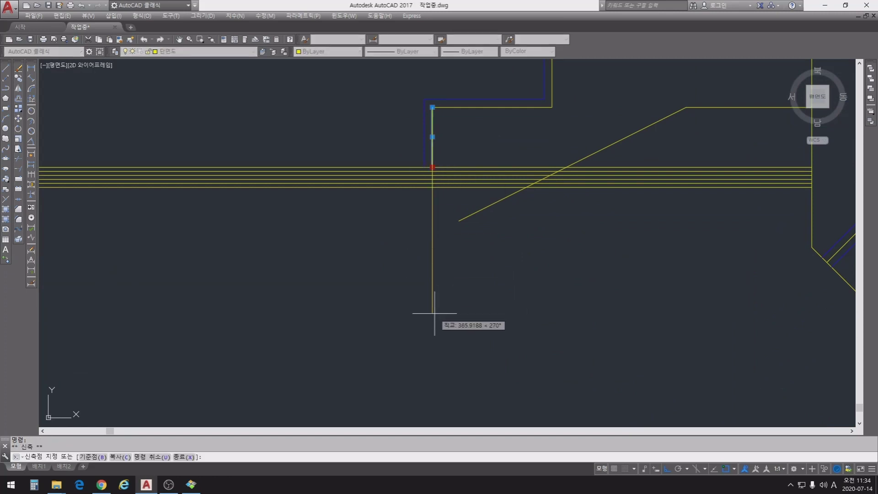
type("300")
key("Return")
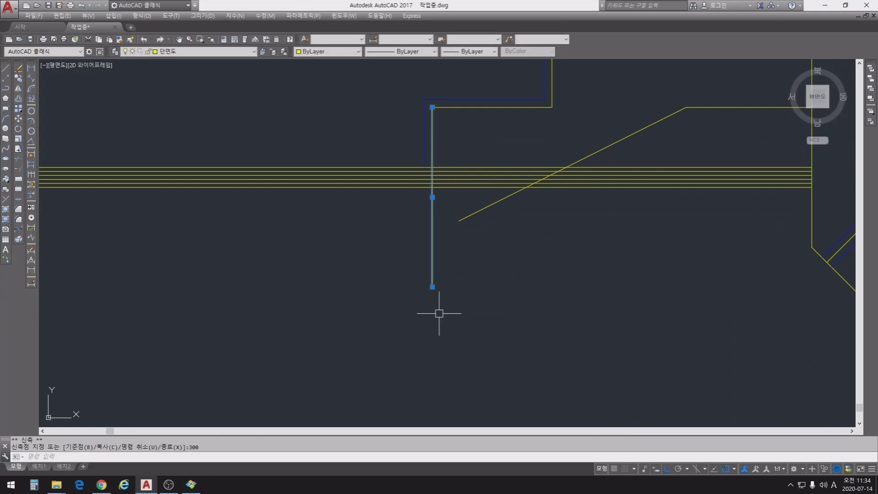
key("Escape")
left_click(431, 253)
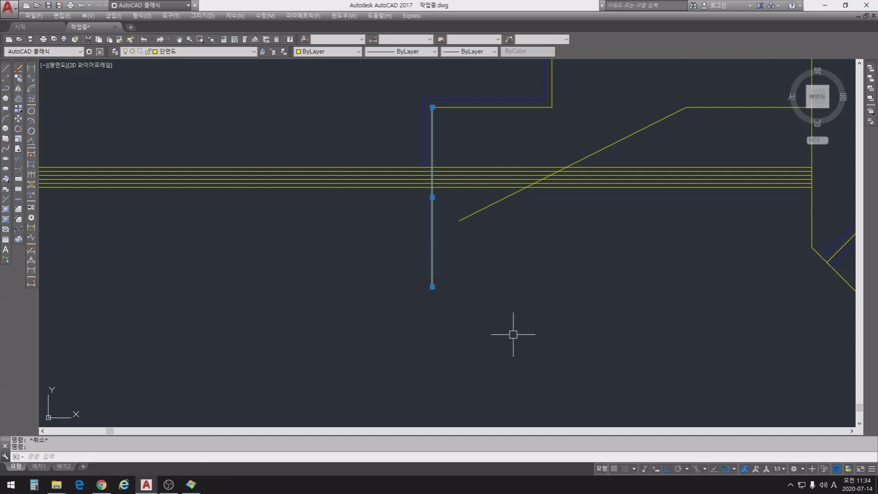
key("Escape")
- Offset the extended outer riser line 150 toward the house
type("o")
key("space")
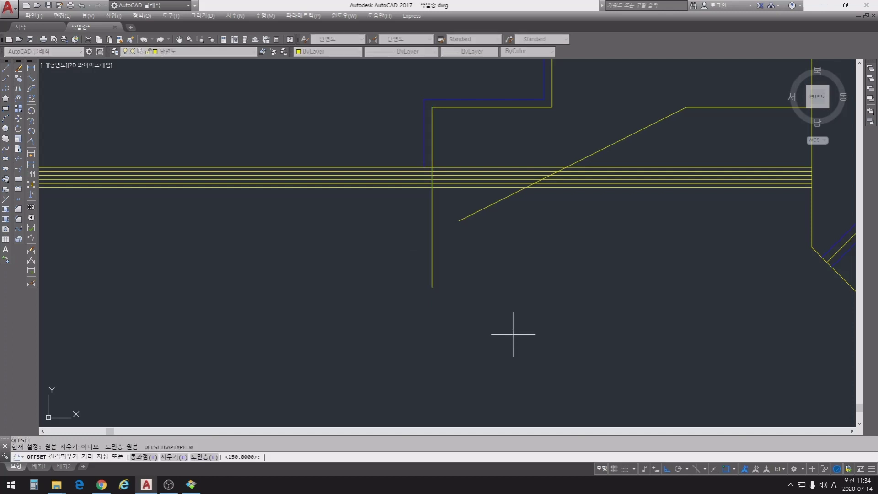
key("Escape")
key("Escape")
type("o")
key("space")
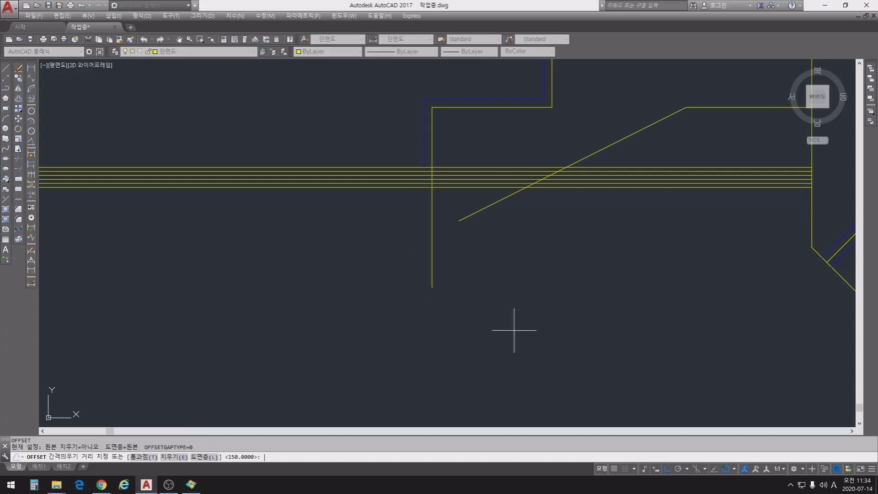
type("150")
key("space")
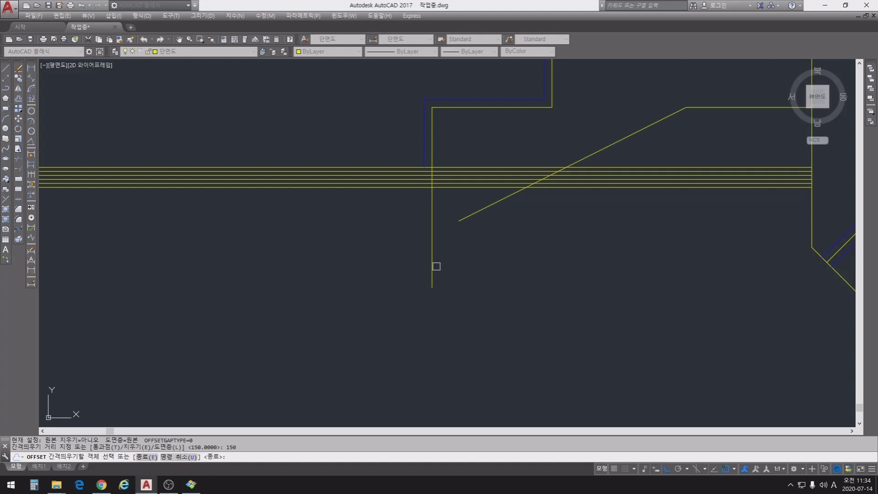
left_click(432, 261)
left_click(536, 285)
key("space")
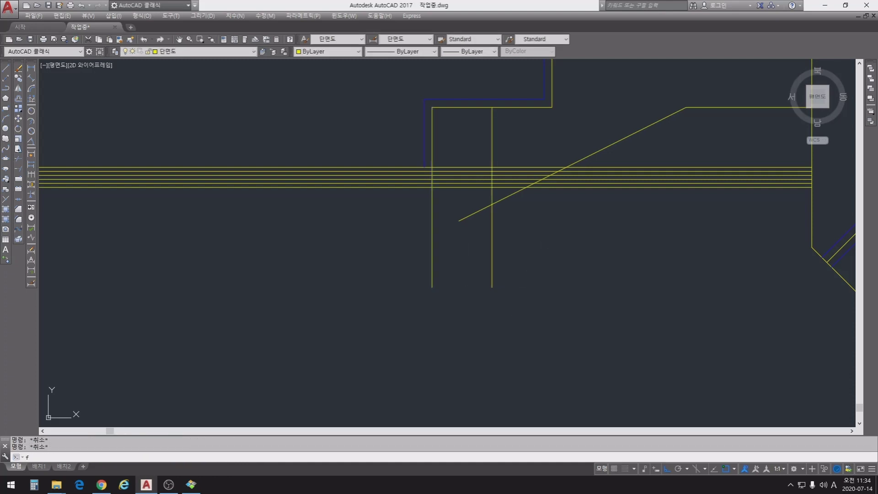
- Fillet the step's sloped underside with the offset vertical line at radius 0 to form a sharp corner
key("Return")
left_click(505, 196)
left_click(492, 227)
key("Return")
key("Escape")
- Draw a line joining the lower ends of the two vertical lines to close the bottom of the step's footing
type("l")
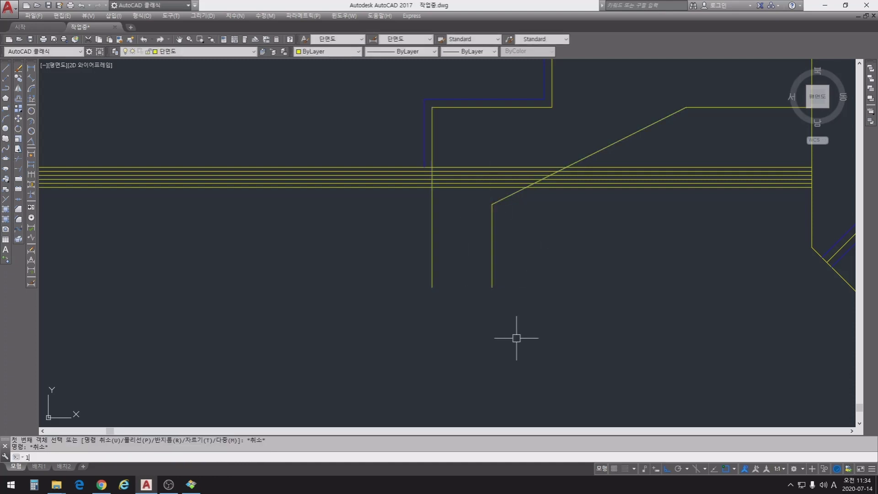
key("Return")
left_click(432, 287)
left_click(492, 286)
key("Return")
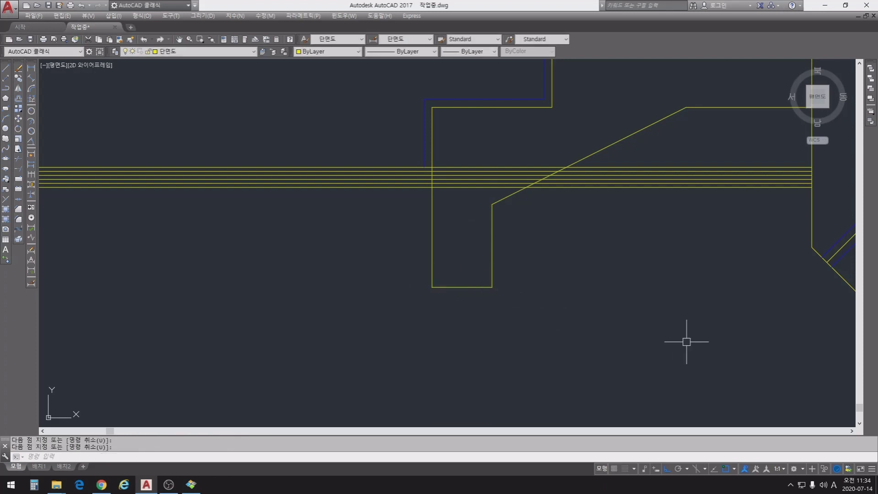
middle_click_drag(628, 292, 599, 400)
middle_click_drag(598, 339, 599, 304)
key("Escape")
key("Escape")
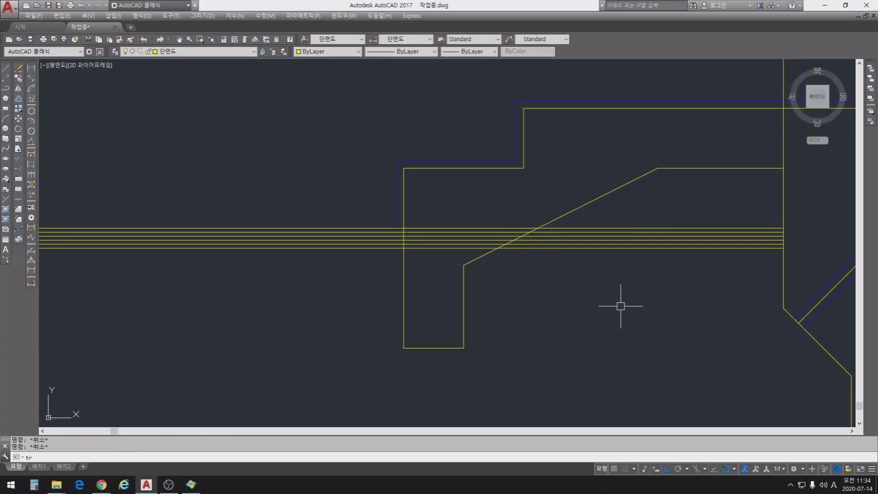
- Trim away the ground lines inside and beneath the entrance step, up to its outer face
type("tr")
key("Return")
key("Return")
left_click(702, 288)
left_click(569, 220)
left_click(451, 210)
left_click(426, 270)
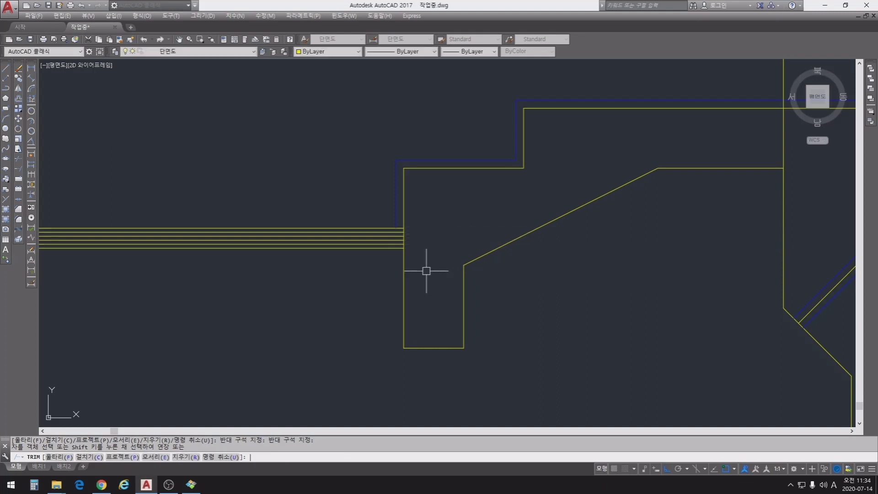
key("Return")
middle_click_drag(602, 360, 598, 334)
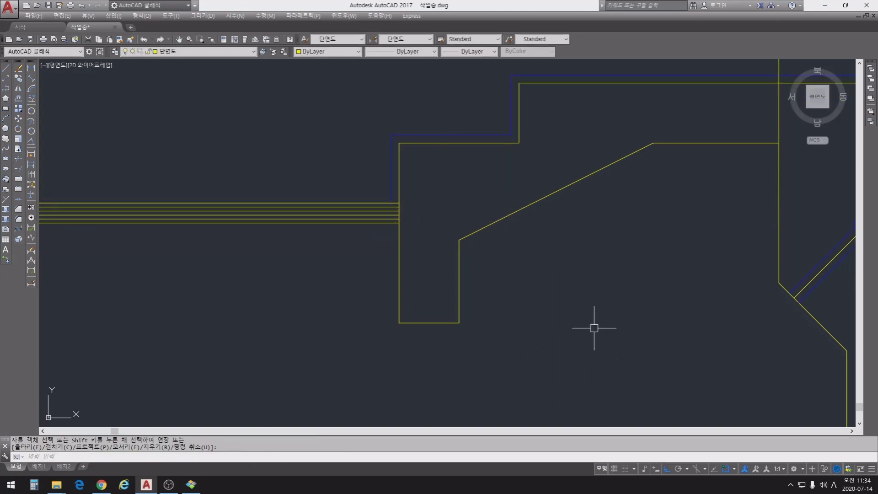
- Examine the layer lines beneath the indoor slab beside the foundation wall and compare them with the entrance step's underside
scroll(517, 335, "up", 2)
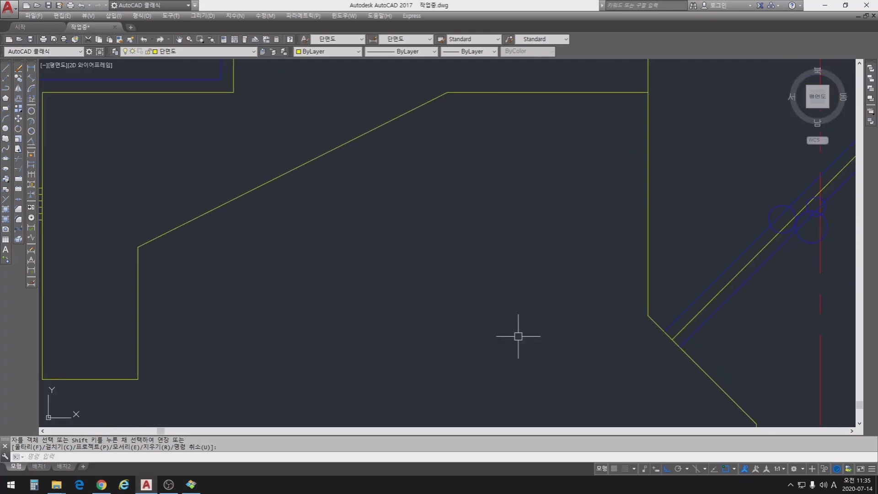
scroll(525, 329, "down", 4)
scroll(533, 323, "up", 2)
key("Escape")
left_click(509, 257)
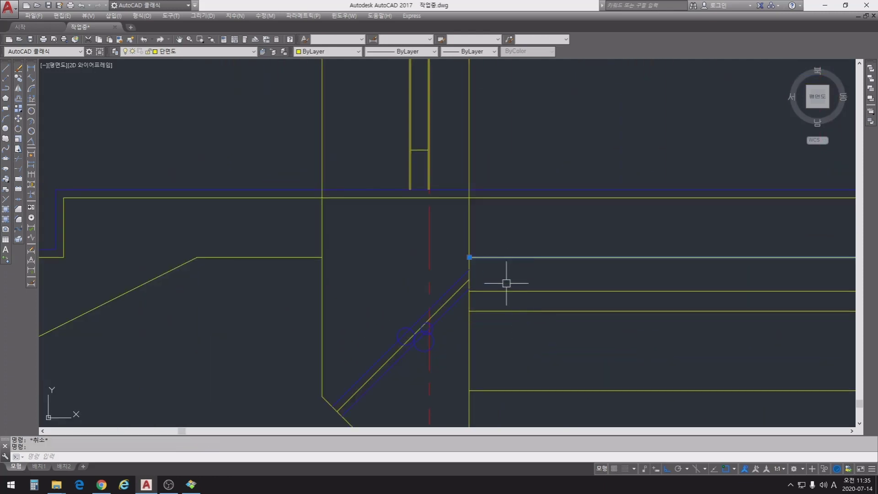
left_click(507, 291)
scroll(539, 256, "down", 2)
scroll(607, 412, "up", 2)
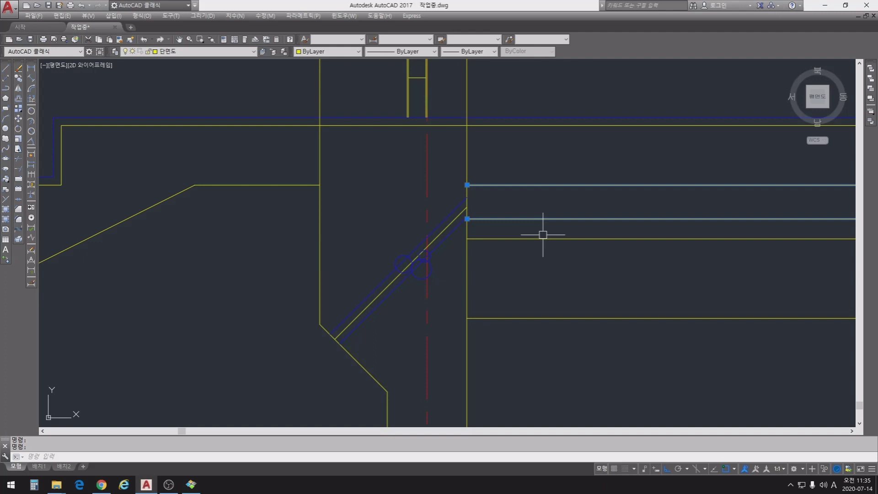
middle_click_drag(473, 270, 605, 299)
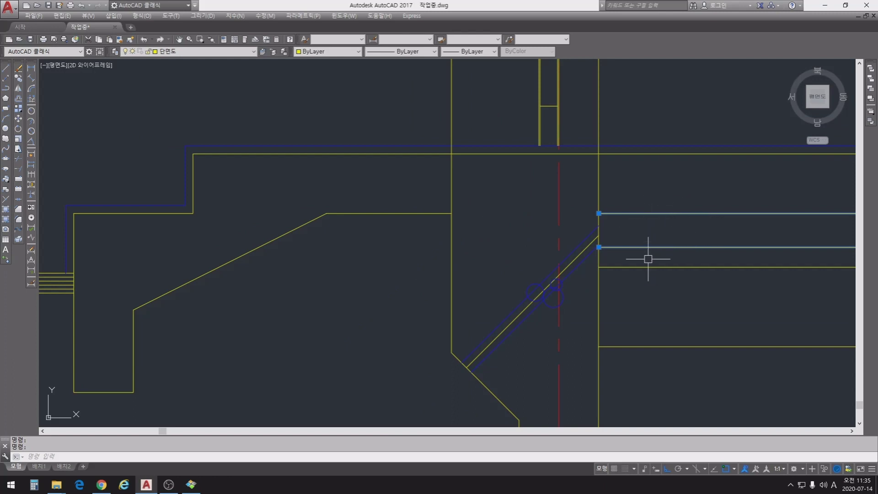
key("Escape")
- Offset the entrance step's flat underside, sloped underside, inner footing face and footing base 50 outward
type("o")
key("space")
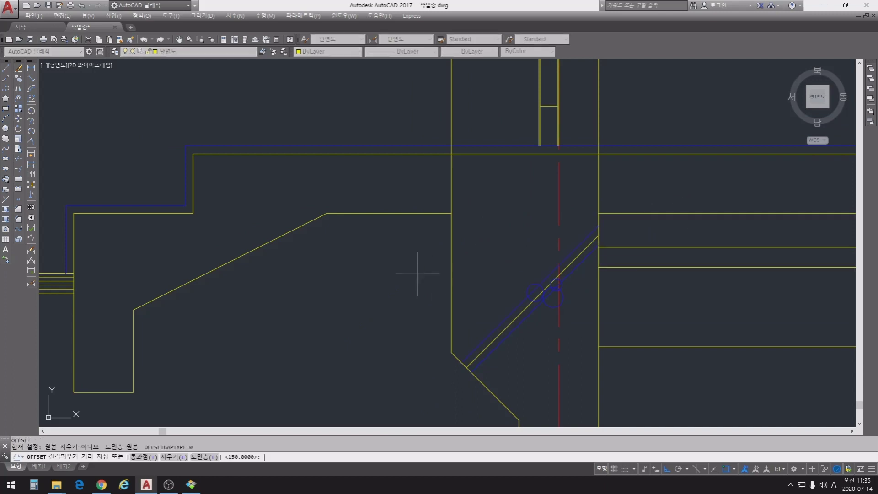
type("50")
key("Return")
left_click(367, 217)
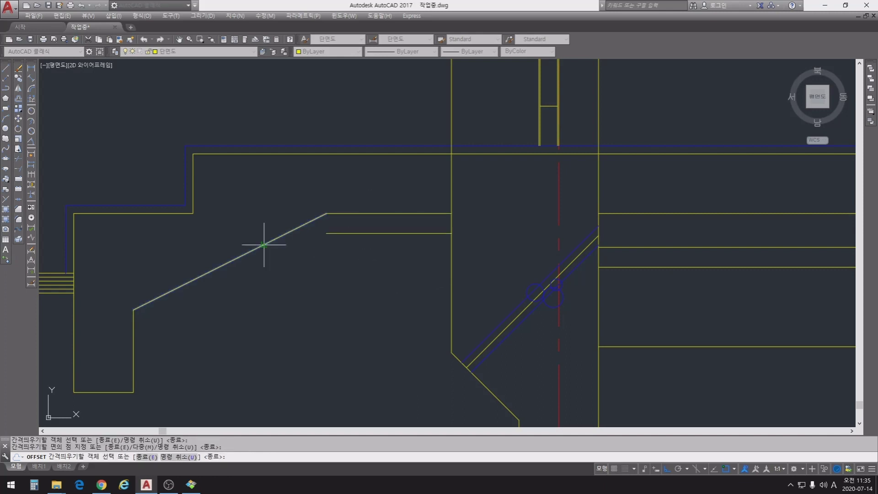
left_click(266, 312)
left_click(133, 352)
left_click(186, 358)
middle_click_drag(114, 400, 233, 280)
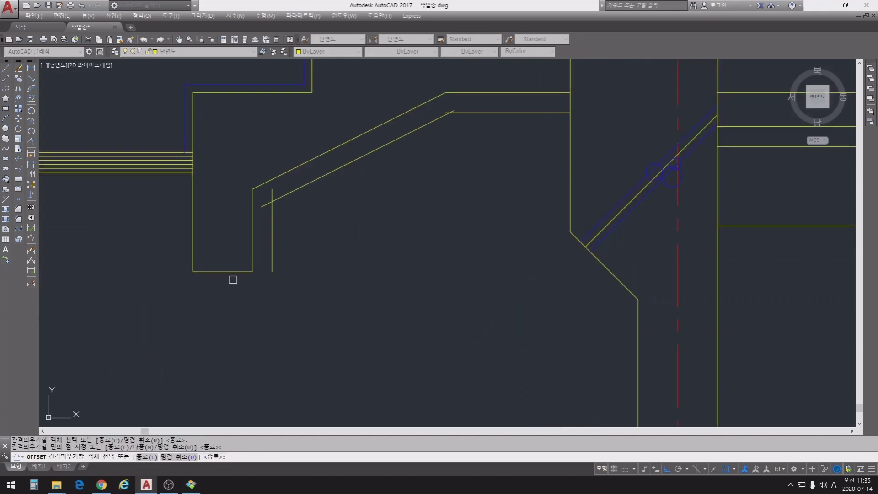
left_click(210, 273)
left_click(288, 314)
key("Escape")
key("Escape")
- Fillet the 50 offset lines at radius 0 into one continuous outline under the entrance step
type("f")
key("Return")
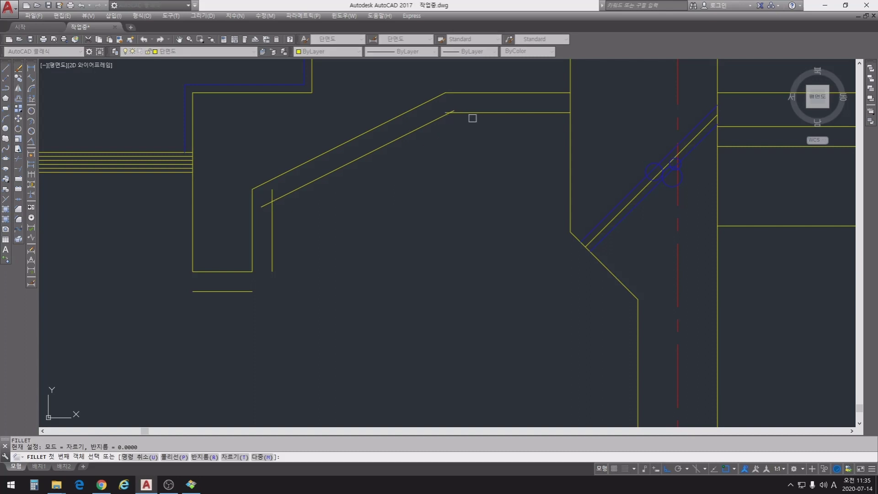
left_click(457, 114)
left_click(404, 137)
key("Return")
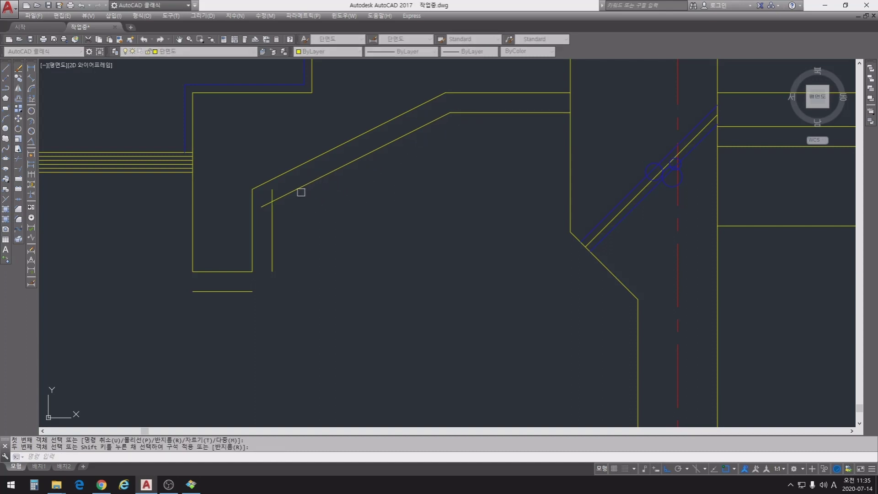
left_click(299, 188)
left_click(254, 291)
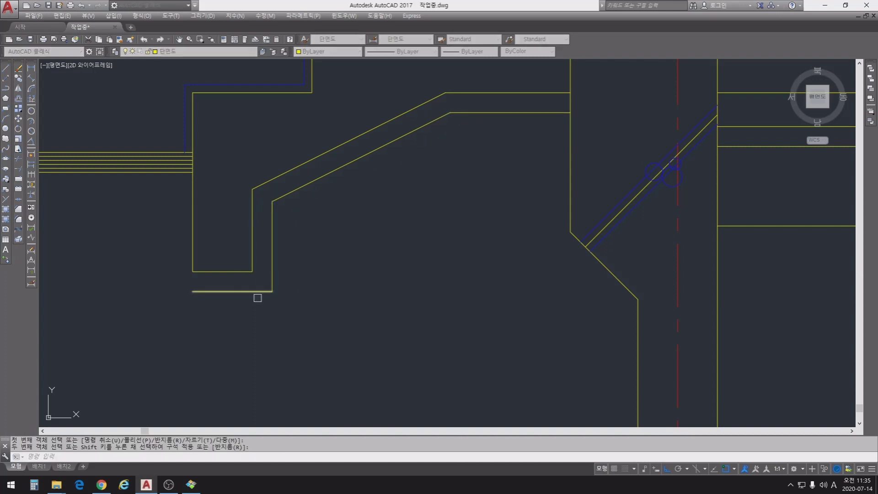
key("Return")
middle_click_drag(311, 300, 352, 294)
key("Escape")
key("Escape")
- Offset the flat, sloped, vertical and base lines of the 50 layer outline another 200 outward
middle_click_drag(461, 265, 183, 265)
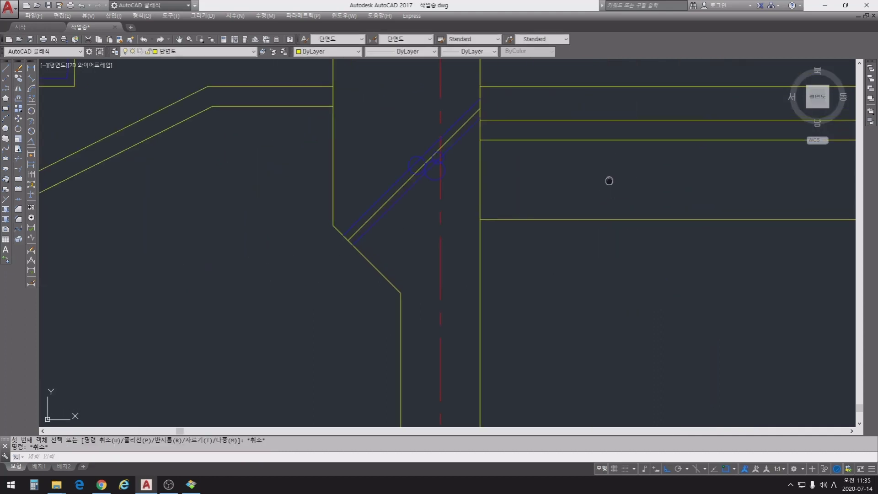
middle_click_drag(610, 180, 589, 235)
key("Escape")
type("o")
key("Return")
type("200")
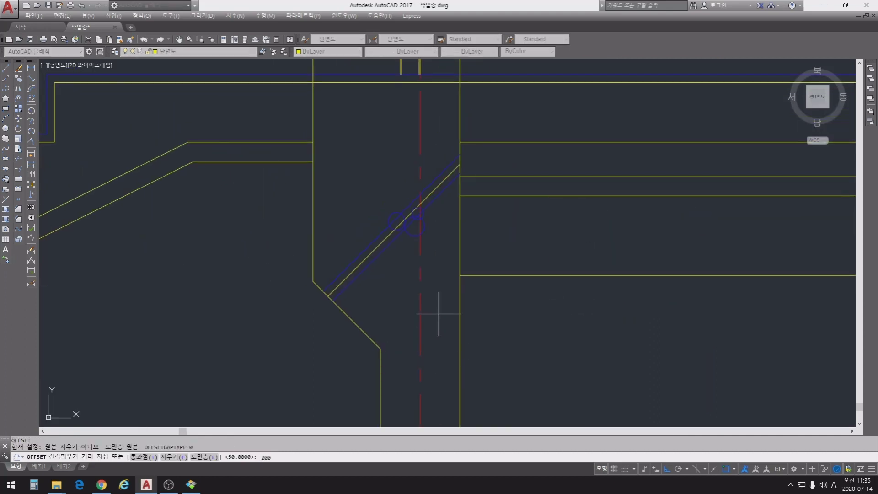
key("Return")
left_click(278, 162)
left_click(256, 217)
middle_click_drag(149, 221, 447, 175)
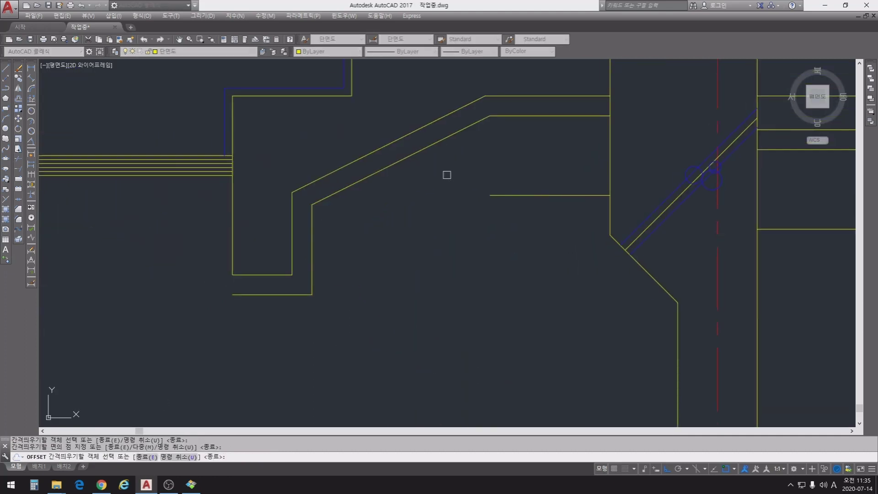
left_click(414, 154)
left_click(357, 230)
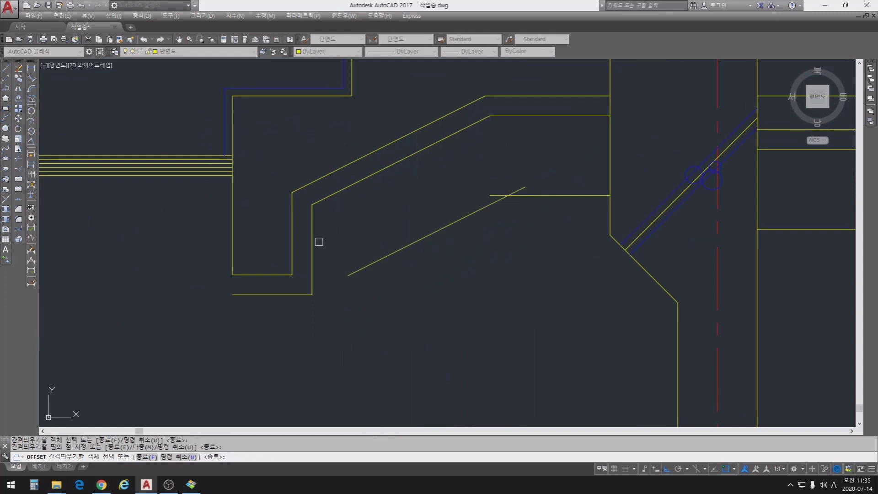
left_click(286, 295)
left_click(372, 347)
mouse_move(417, 348)
middle_mouse_down()
mouse_move(438, 342)
mouse_move(464, 402)
mouse_move(481, 375)
middle_mouse_up()
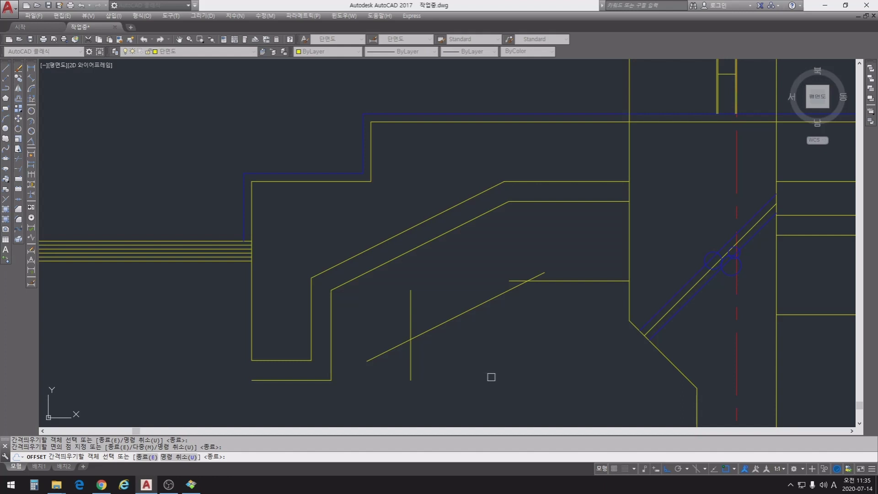
middle_click_drag(490, 378, 483, 324)
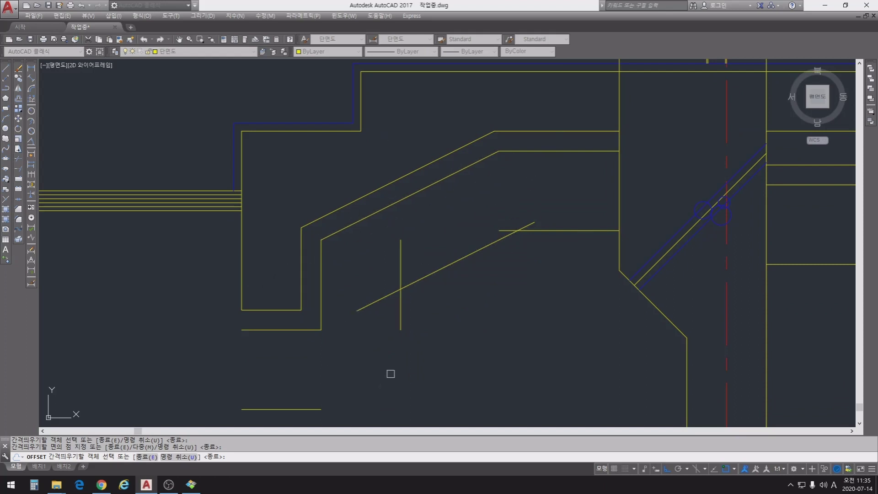
middle_click_drag(391, 373, 349, 375)
key("Escape")
- Fillet the 200 offset lines at radius 0 into one continuous outline beneath the entrance step
type("f")
key("Return")
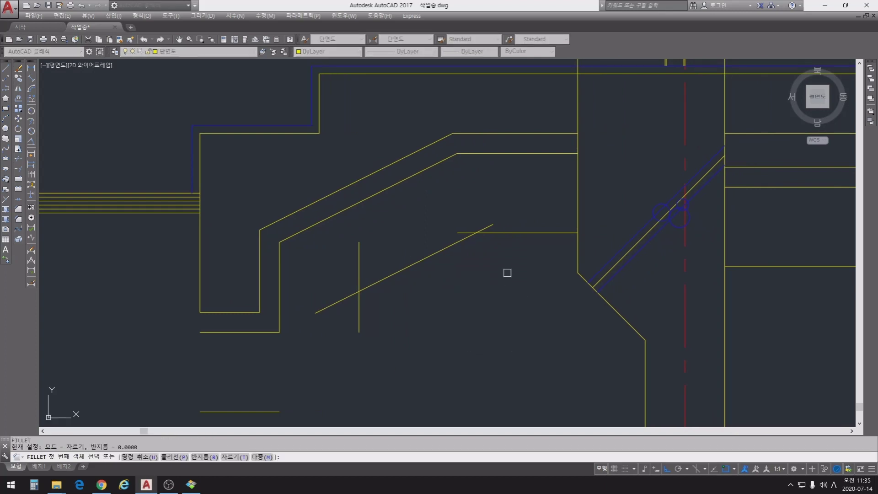
left_click(510, 232)
left_click(456, 241)
key("Return")
left_click(391, 273)
left_click(359, 304)
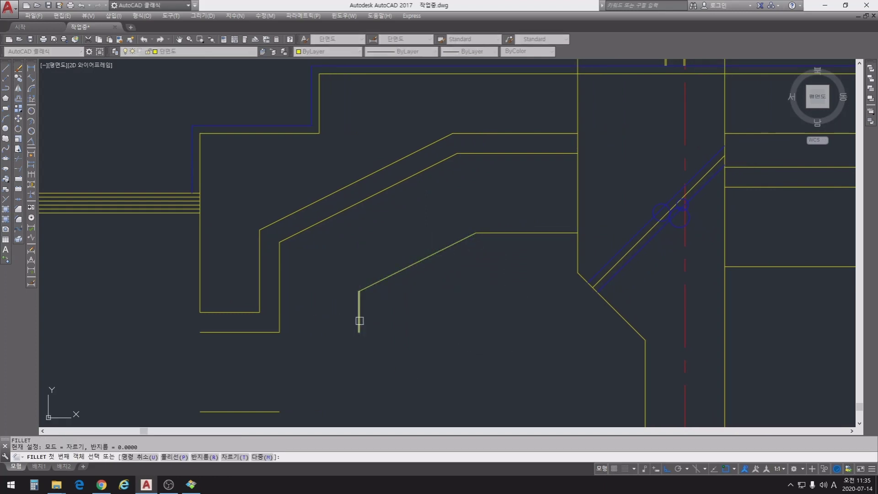
left_click(359, 321)
left_click(265, 411)
key("Return")
middle_click_drag(297, 367, 411, 323)
key("Escape")
key("Escape")
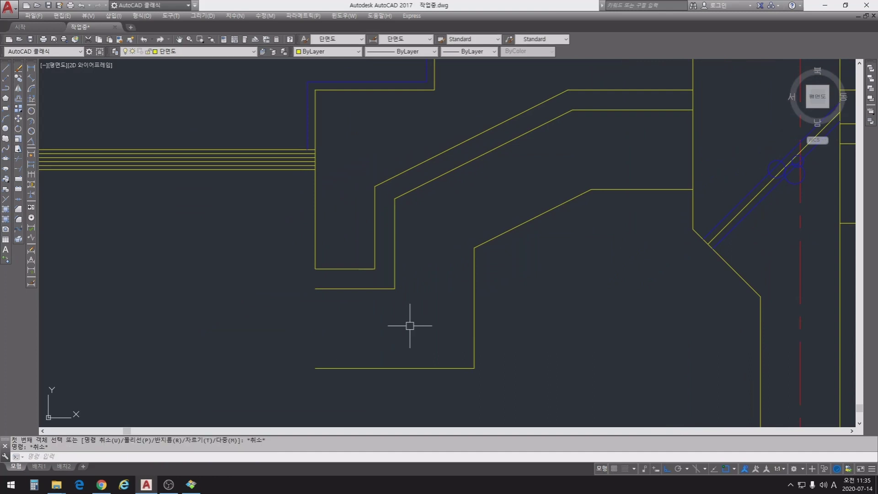
- Draw a vertical line from the footing base's outer corner down to the base line of the 200 layer
type("l")
key("Return")
left_click(316, 267)
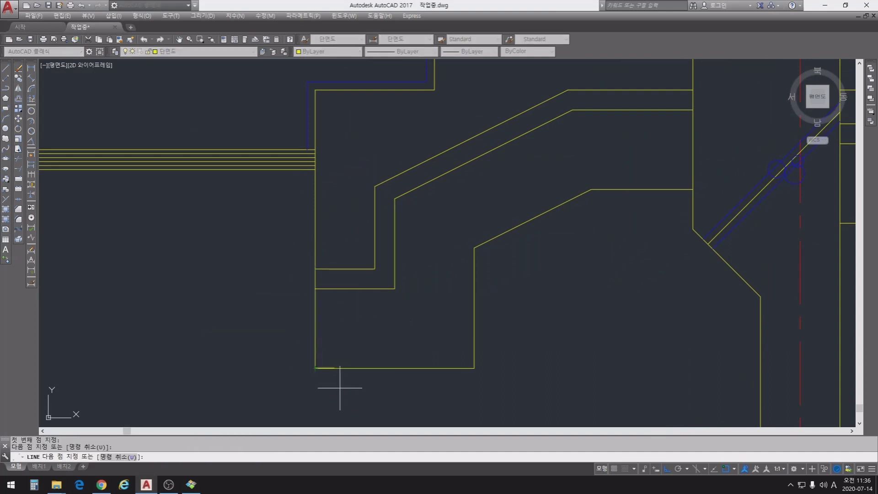
key("Escape")
mouse_move(411, 351)
middle_mouse_down()
mouse_move(509, 405)
mouse_move(494, 355)
mouse_move(444, 327)
middle_mouse_up()
middle_click_drag(389, 374, 397, 333)
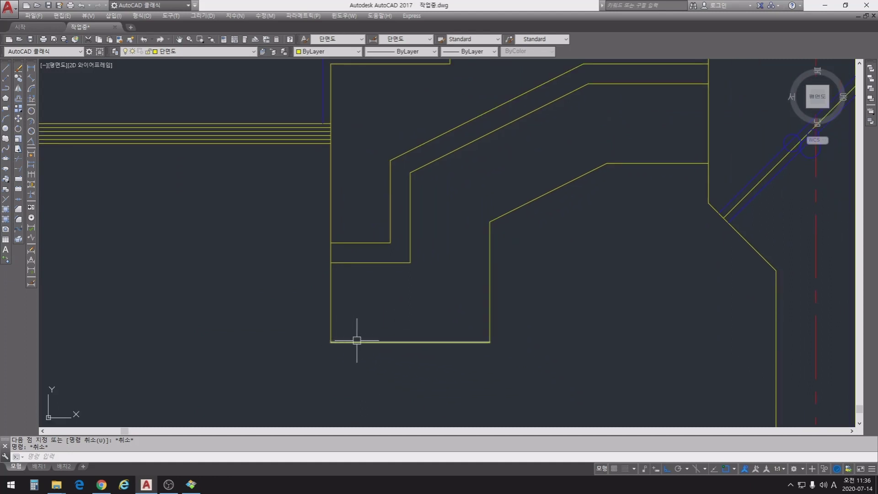
- Examine the entrance step's footing base, its outer face and the outer ends of the layer lines beneath it
mouse_move(405, 249)
middle_mouse_down()
mouse_move(406, 310)
mouse_move(429, 305)
middle_mouse_up()
scroll(372, 325, "up", 4)
middle_click_drag(488, 347, 443, 214)
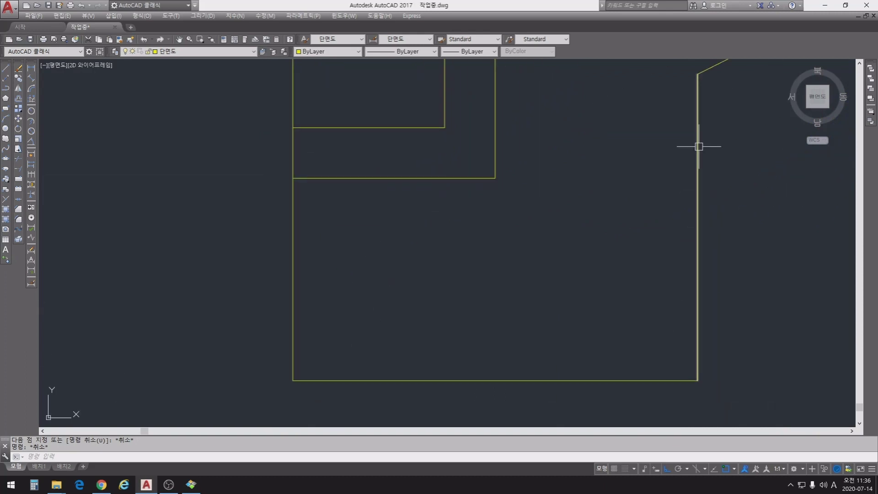
middle_click_drag(376, 249, 394, 344)
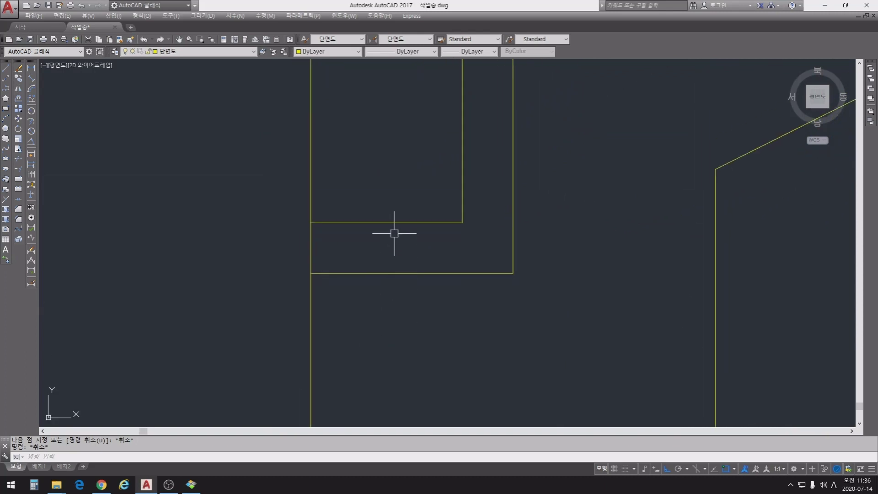
middle_click_drag(394, 233, 412, 335)
middle_click_drag(427, 242, 499, 254)
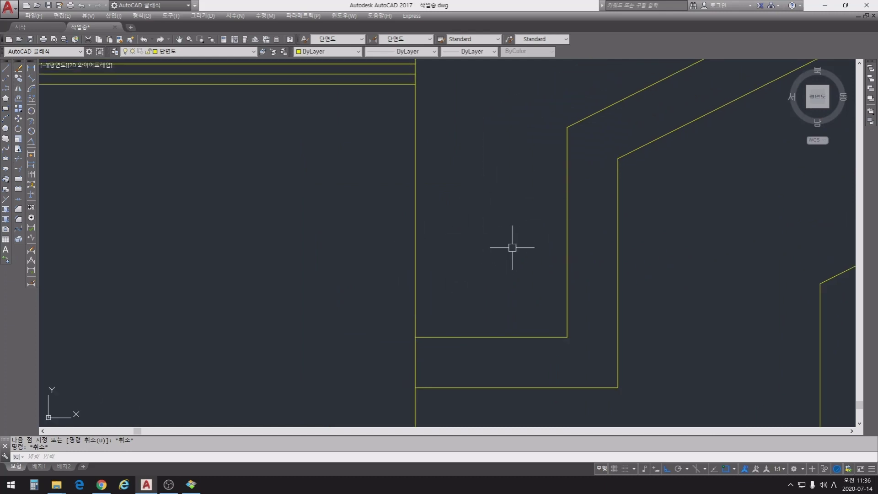
left_click(415, 259)
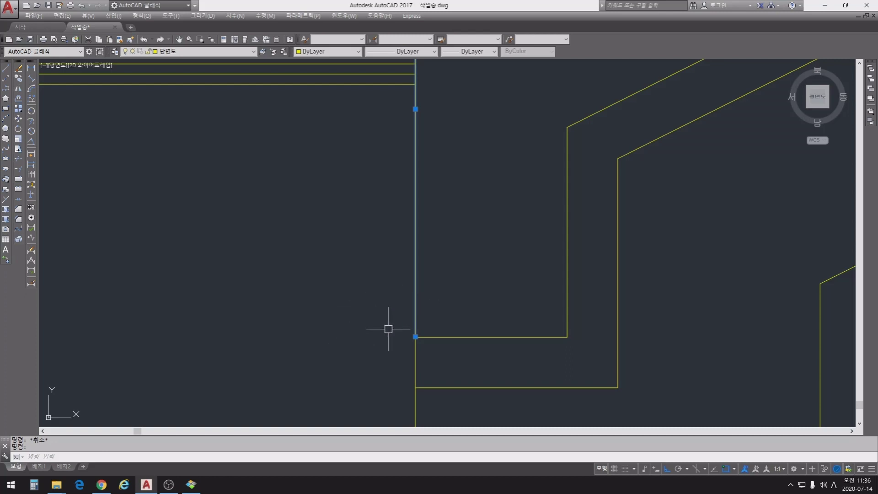
middle_click_drag(388, 328, 388, 152)
key("Escape")
left_click(466, 209)
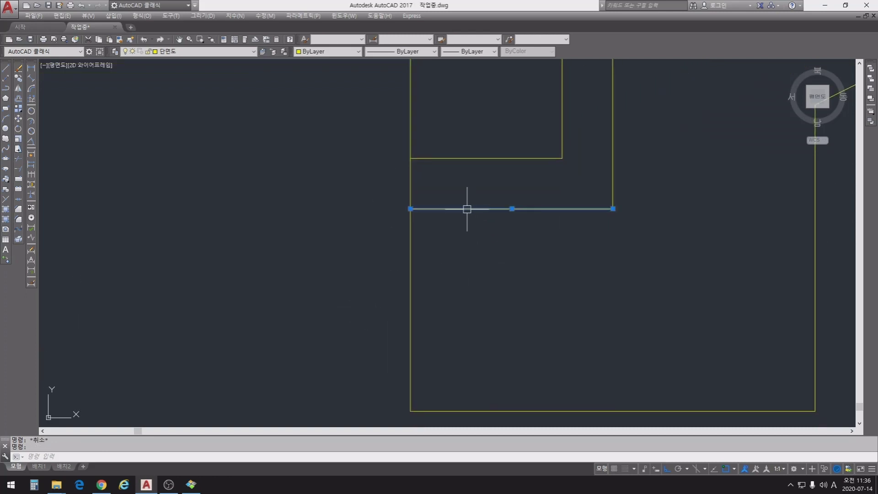
key("Escape")
left_click(454, 159)
key("Escape")
key("Escape")
left_click(446, 155)
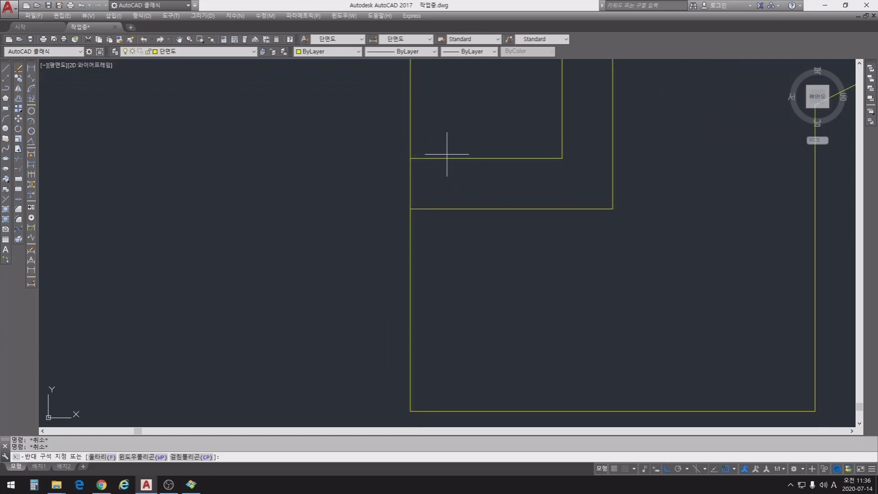
key("Escape")
- Stretch the outer end of the entrance step's footing base line 100 horizontally outward
left_click(449, 158)
left_click(410, 158)
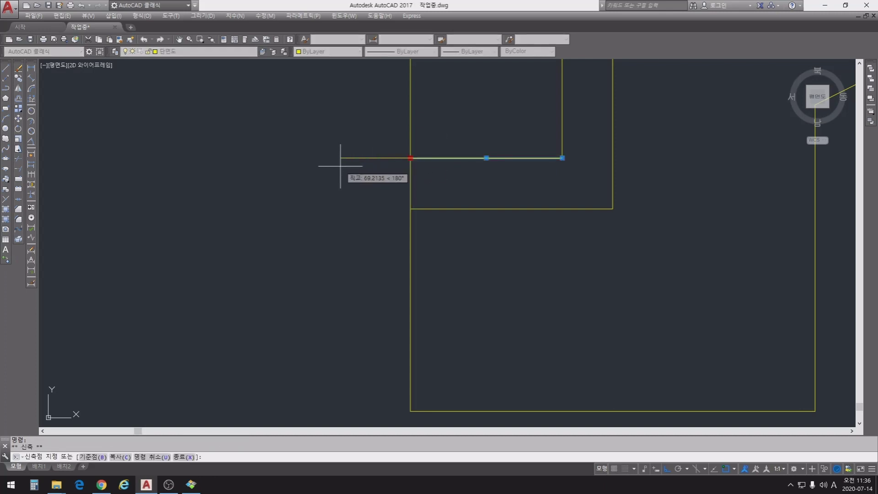
type("100")
key("Return")
left_click(409, 208)
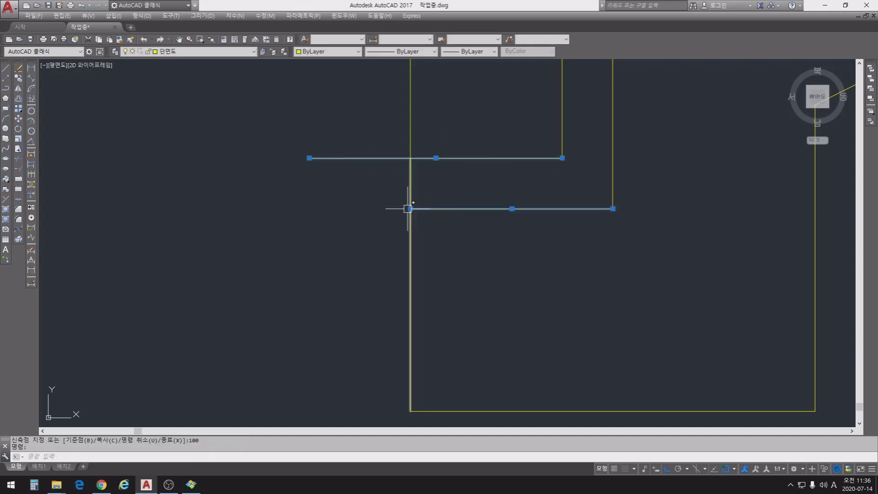
left_click(411, 215)
key("Escape")
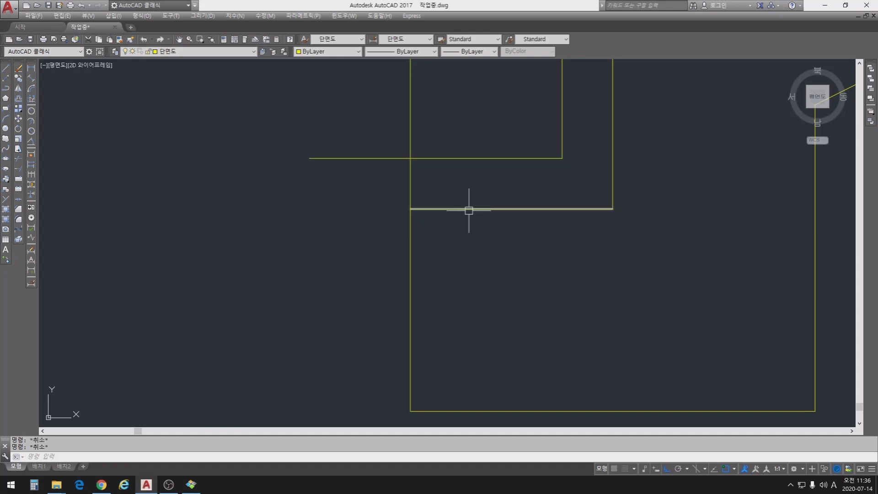
- Stretch the outer end of the 50 layer's base line 100 horizontally outward
left_click(469, 209)
left_click(410, 209)
type("1")
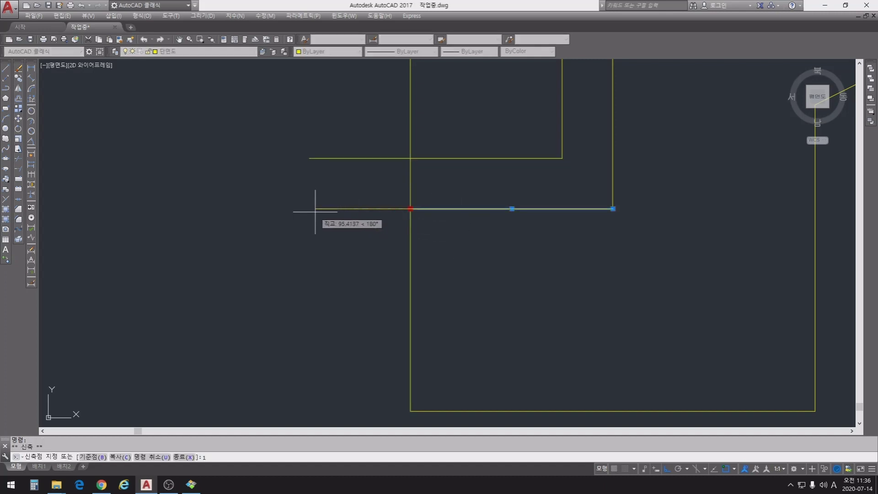
type("00")
key("Return")
- Stretch the outer end of the 200 layer's base line 100 horizontally outward
middle_click_drag(499, 386, 499, 347)
left_click(496, 356)
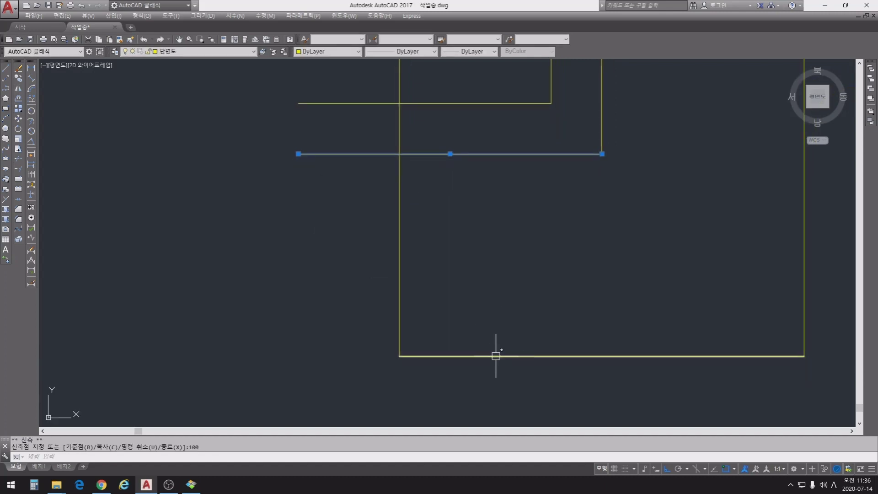
left_click(400, 355)
type("100")
key("Return")
key("Escape")
key("Escape")
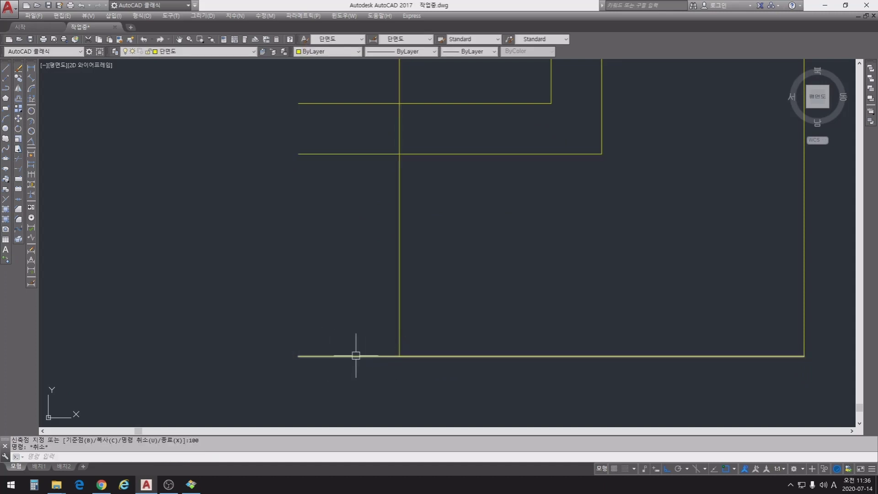
- Draw a vertical line closing the extended outer ends from the footing base line down to the 200 layer's base
type("l")
key("Return")
left_click(298, 103)
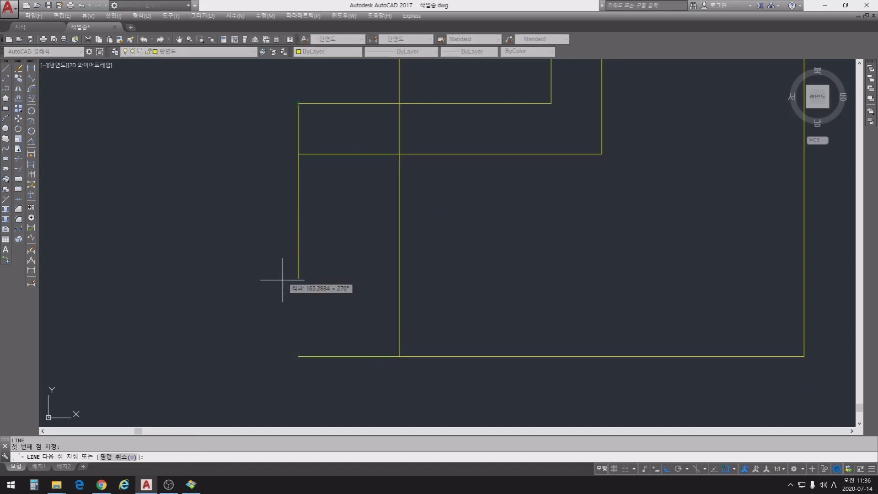
left_click(298, 355)
key("Return")
middle_click_drag(331, 302, 368, 276)
- Trim away the inner vertical line between the 50 layer's base and the 200 layer's base
type("tr")
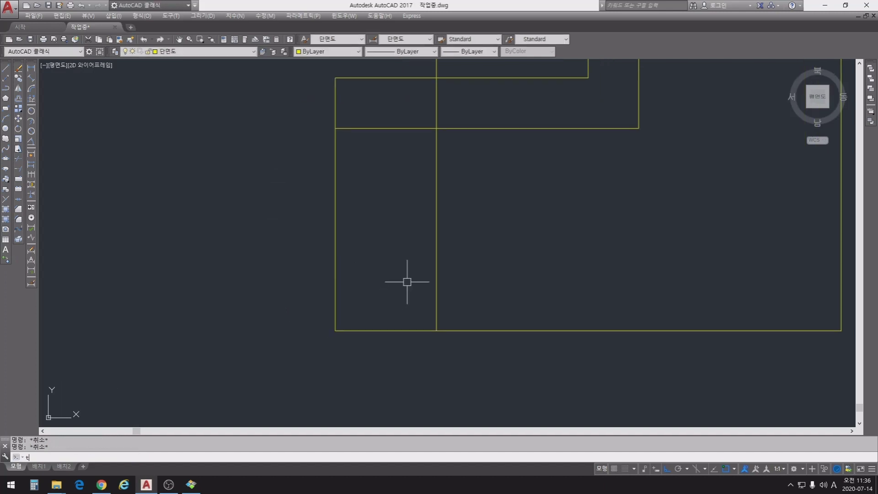
key("Return")
key("Return")
left_click_drag(503, 249, 434, 156)
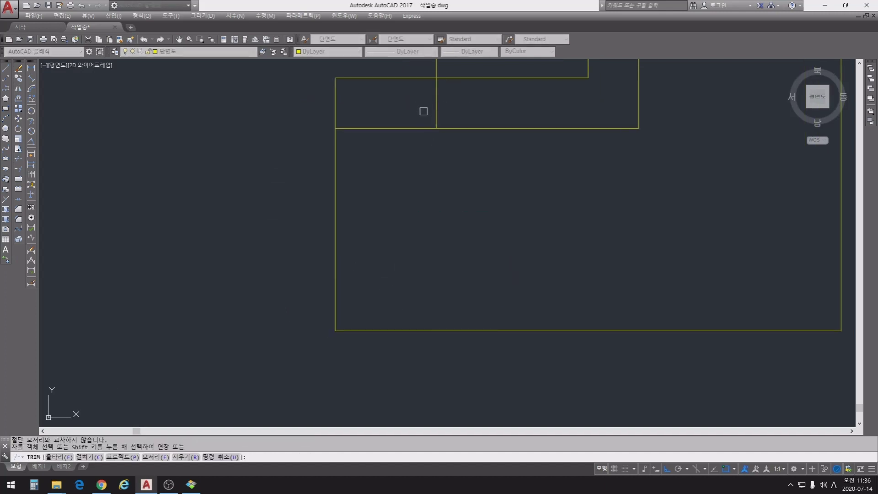
key("Return")
middle_click_drag(449, 174, 428, 343)
key("Escape")
key("Escape")
- Erase the remaining short vertical line between the footing base and the 50 layer's base
type("tr")
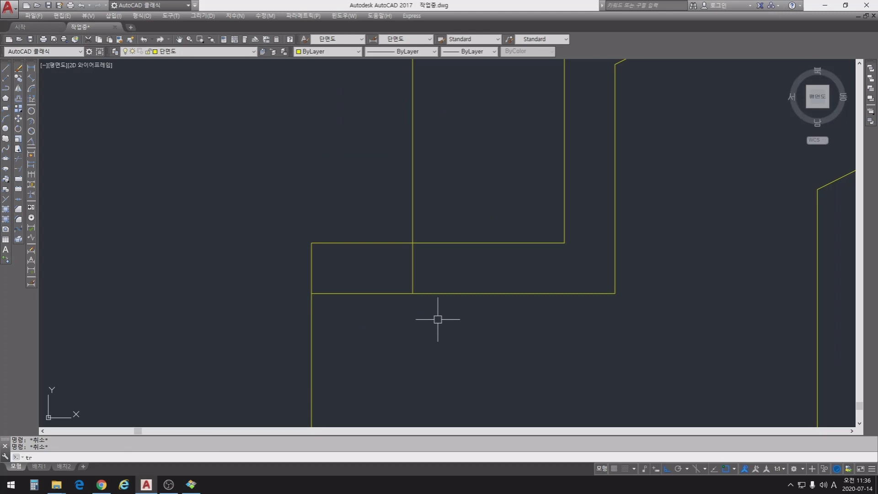
key("Return")
key("Return")
left_click(437, 266)
left_click(404, 289)
key("Return")
key("Escape")
key("Escape")
type("e")
key("Return")
left_click(412, 268)
key("Return")
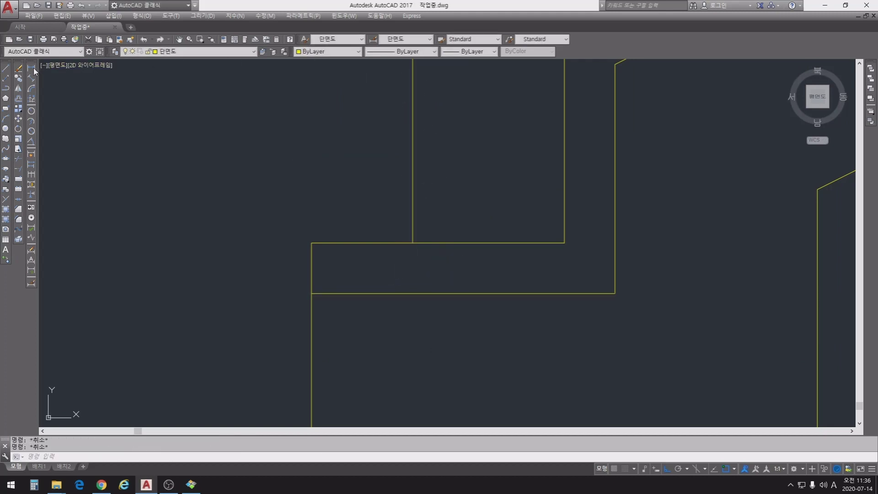
- Dimension how far the layers project beyond the footing's outer face, and delete that dimension
left_click(33, 68)
left_click(412, 242)
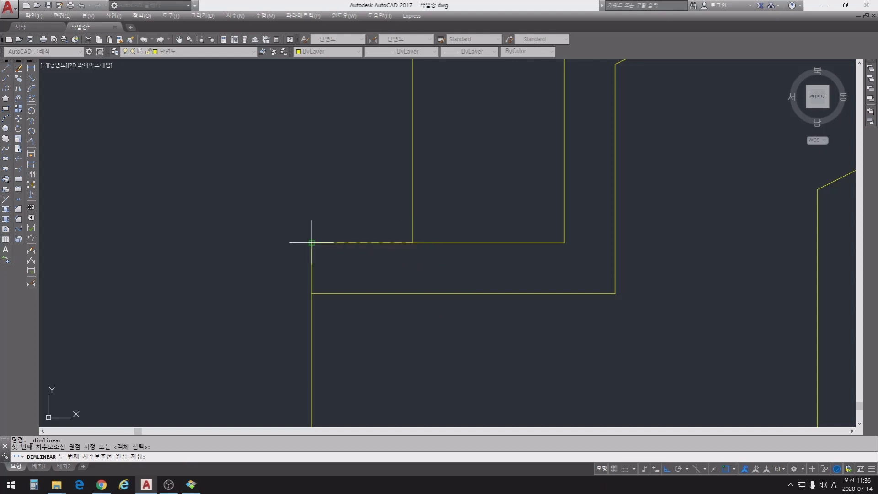
left_click(311, 243)
left_click(256, 196)
scroll(366, 184, "down", 4)
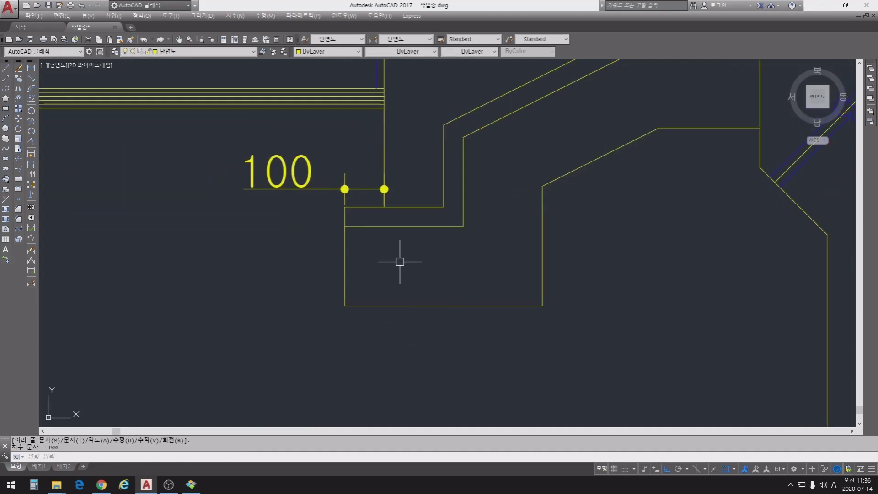
middle_click_drag(463, 253, 467, 305)
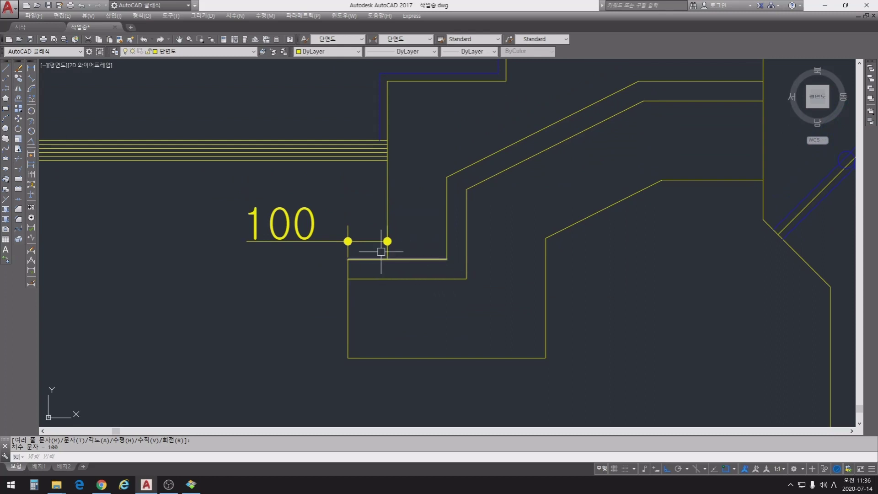
middle_click_drag(394, 255, 389, 314)
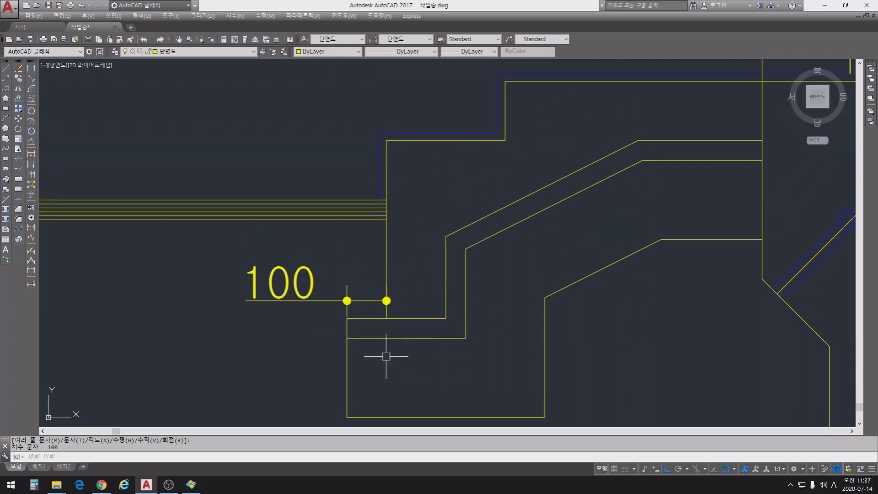
middle_click_drag(386, 356, 403, 319)
left_click(319, 314)
left_click(280, 239)
key("Delete")
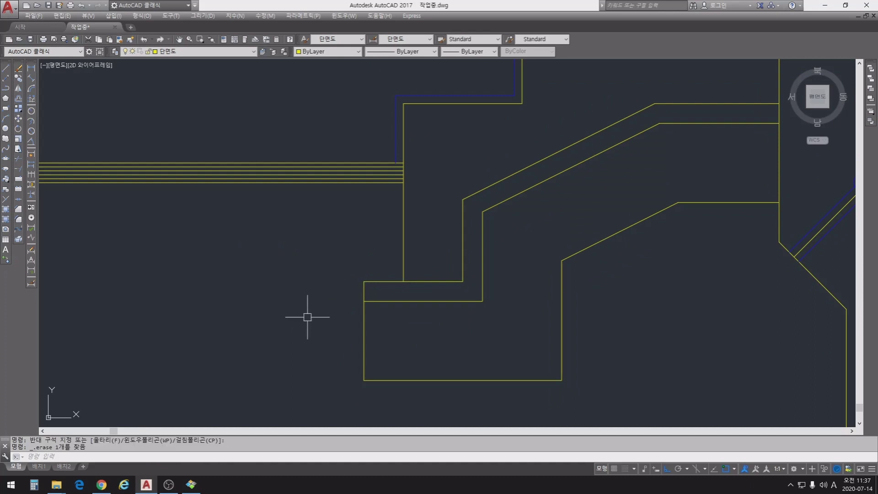
- Examine the section from the entrance step and foundation across the indoor slab to the far wall
scroll(388, 275, "down", 5)
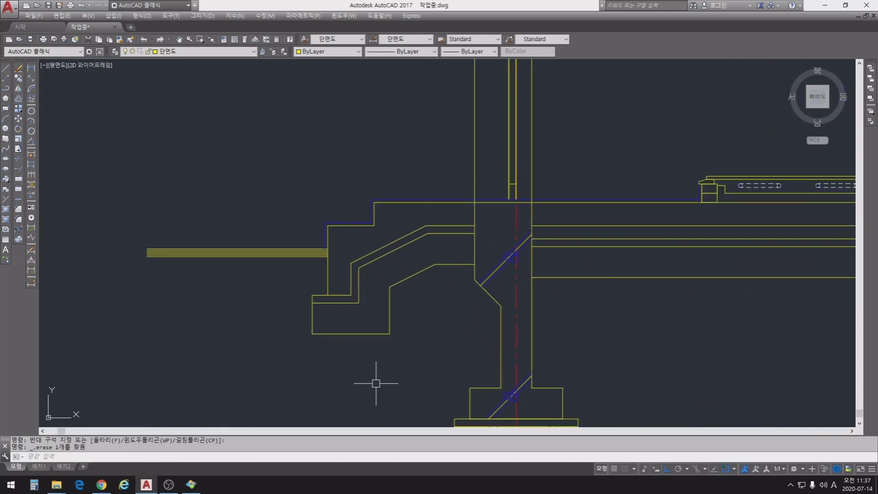
mouse_move(405, 366)
middle_mouse_down()
mouse_move(142, 355)
mouse_move(404, 340)
mouse_move(198, 339)
middle_mouse_up()
scroll(254, 338, "down", 1)
scroll(557, 309, "down", 1)
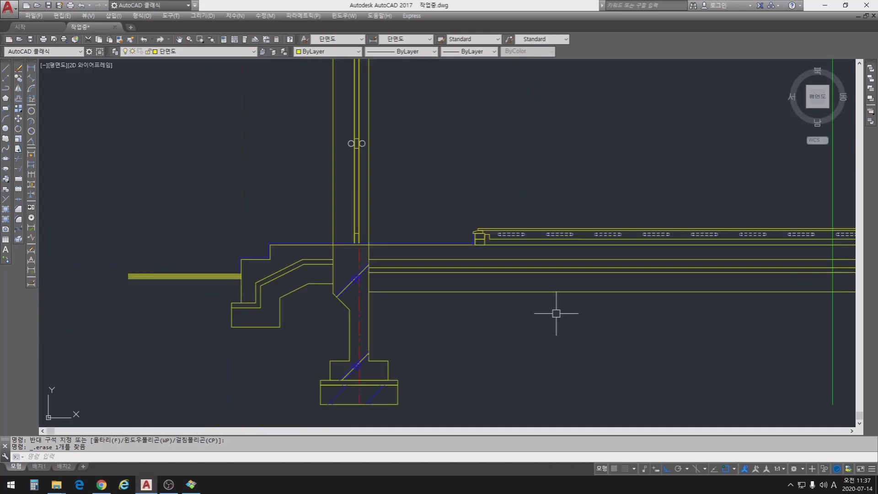
middle_click_drag(556, 309, 332, 316)
scroll(359, 304, "down", 2)
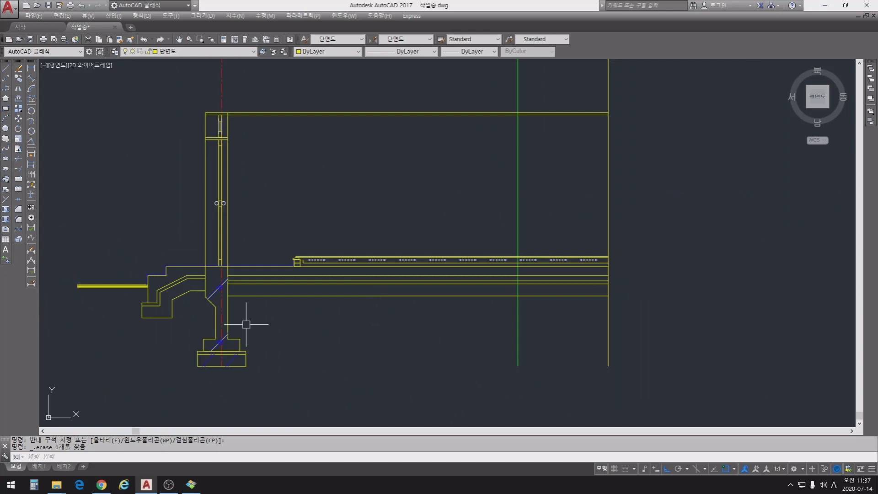
scroll(246, 324, "up", 3)
middle_click_drag(242, 319, 454, 308)
scroll(397, 284, "up", 4)
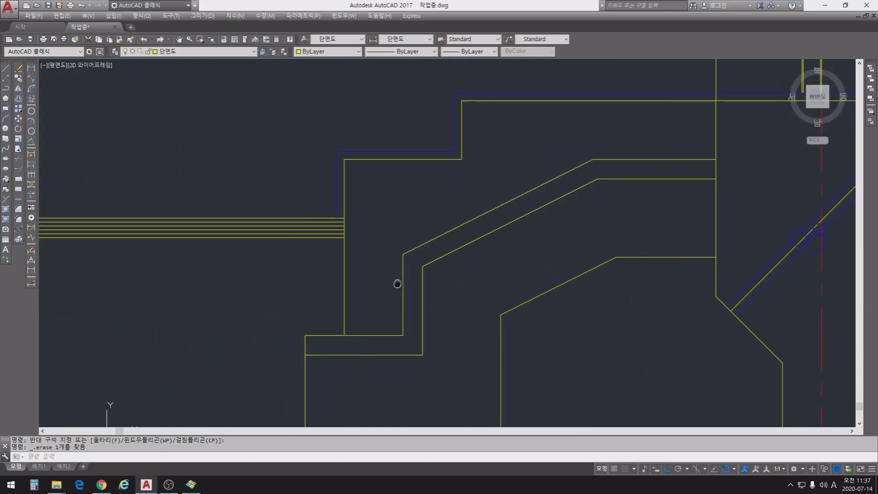
scroll(360, 247, "up", 2)
middle_click_drag(360, 248, 456, 255)
left_click(397, 111)
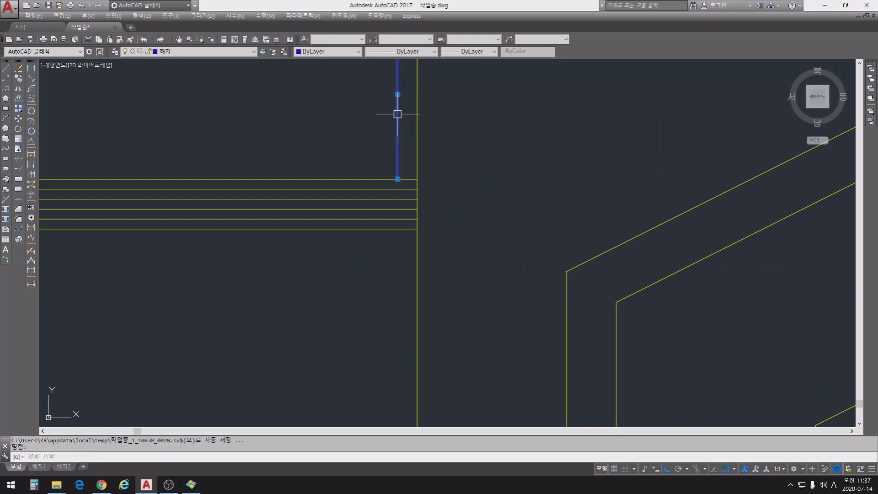
middle_click_drag(422, 178, 441, 229)
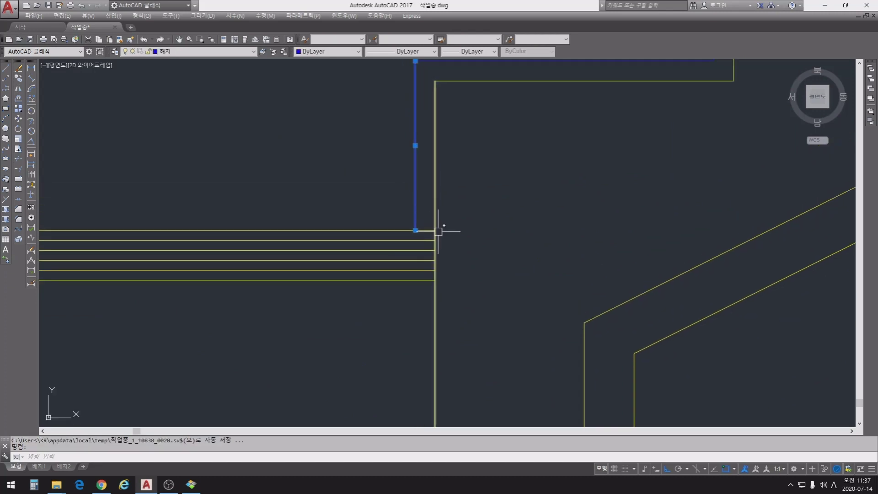
left_click(415, 230)
key("Escape")
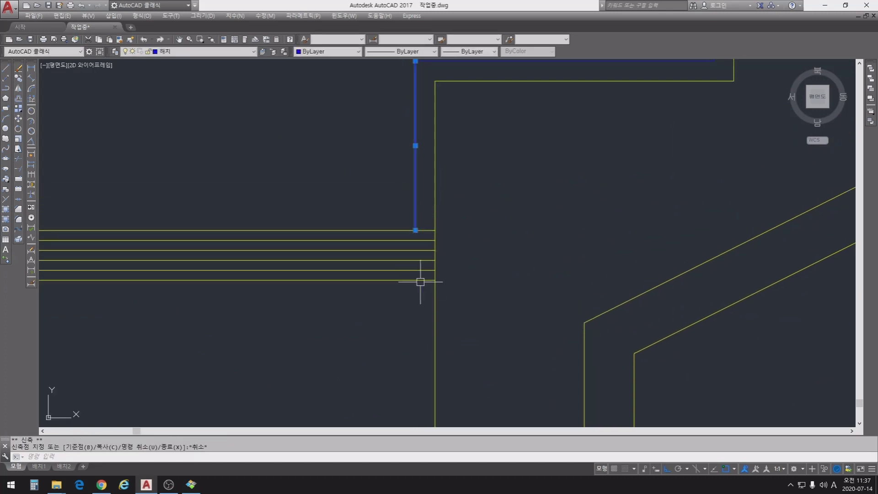
key("Escape")
middle_click_drag(411, 397, 405, 261)
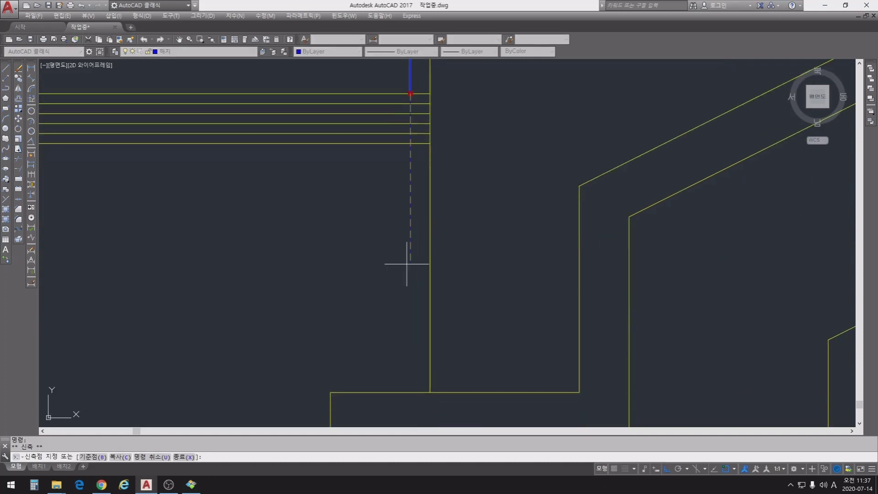
left_click(429, 238)
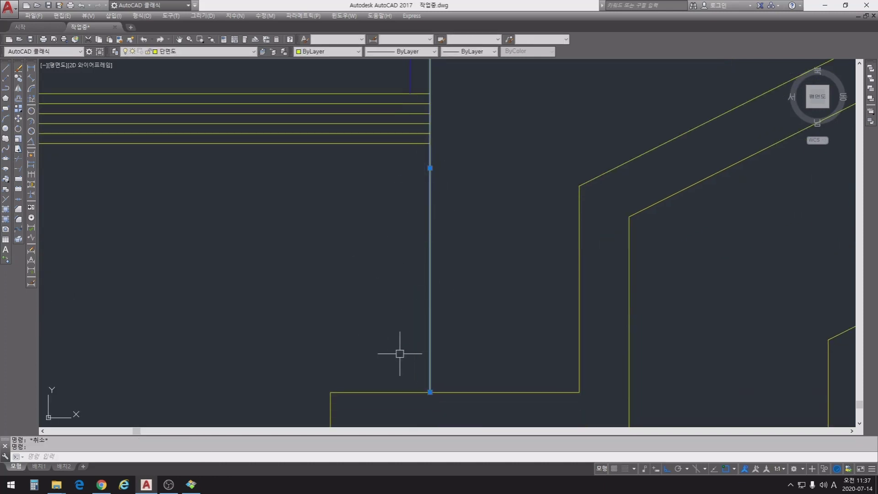
key("Escape")
- Examine the blue finish line along the entrance step's risers and treads up to the wall
middle_click_drag(474, 183, 529, 476)
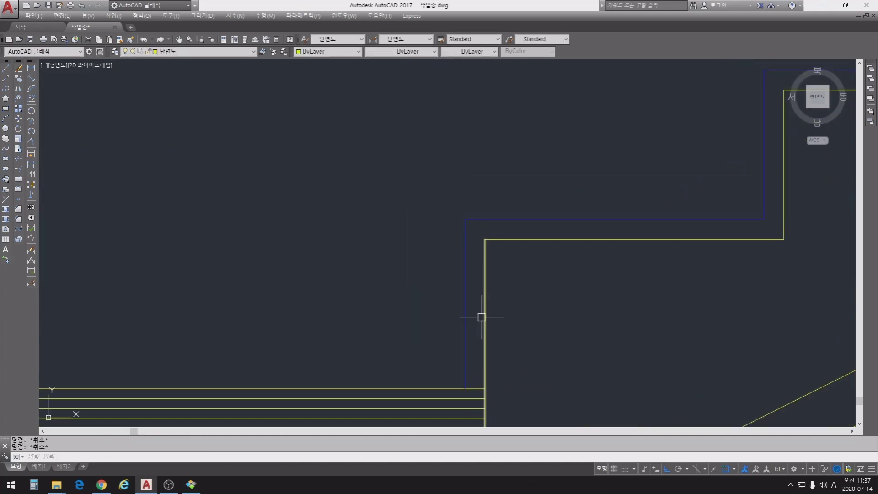
left_click(463, 331)
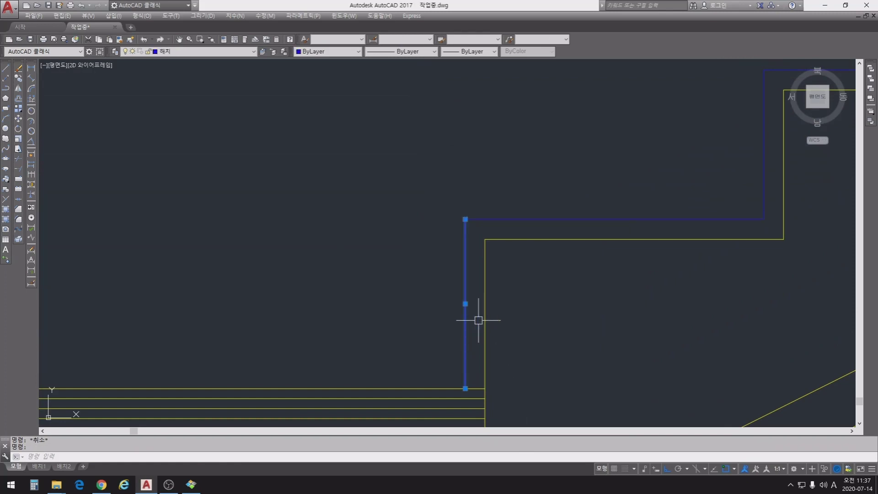
key("Escape")
left_click(522, 219)
middle_click_drag(623, 227, 448, 388)
left_click(587, 290)
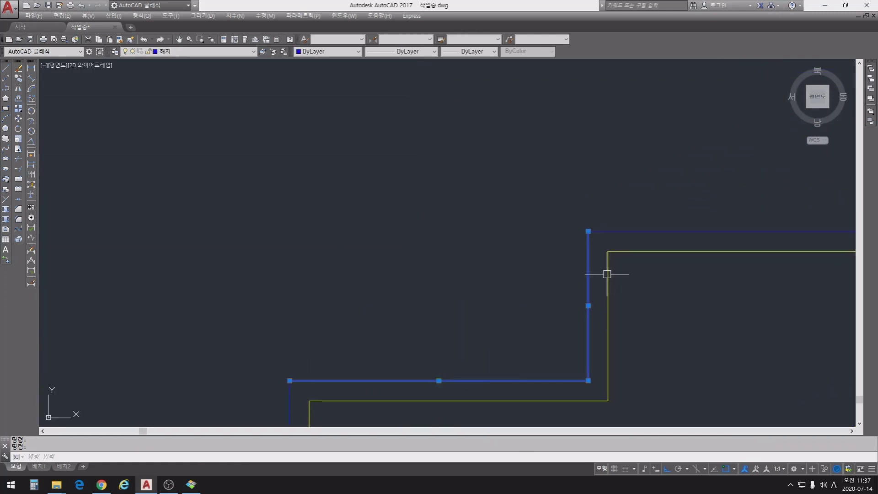
key("Escape")
middle_click_drag(658, 270, 380, 299)
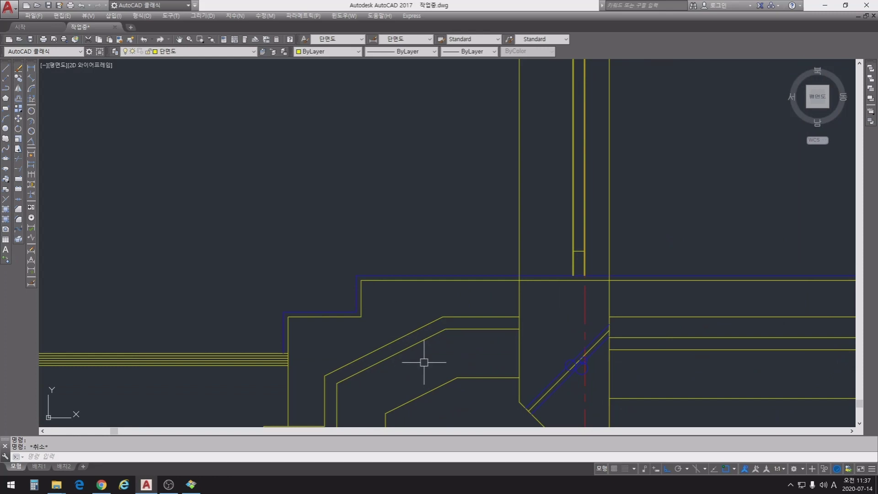
- Copy the two blue hatch marks from the footing's 200 base layer to the lower outer corner of the entrance step's 200 layer
mouse_move(424, 362)
middle_mouse_down()
mouse_move(416, 188)
mouse_move(133, 227)
mouse_move(186, 127)
middle_mouse_up()
mouse_move(303, 319)
middle_mouse_down()
mouse_move(318, 221)
mouse_move(345, 181)
middle_mouse_up()
key("Escape")
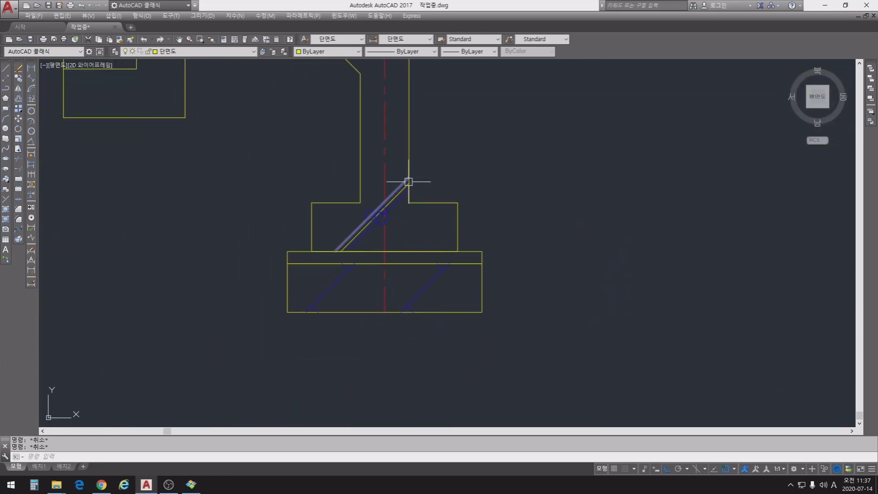
type("cp")
key("Return")
scroll(340, 288, "up", 2)
left_click(272, 240)
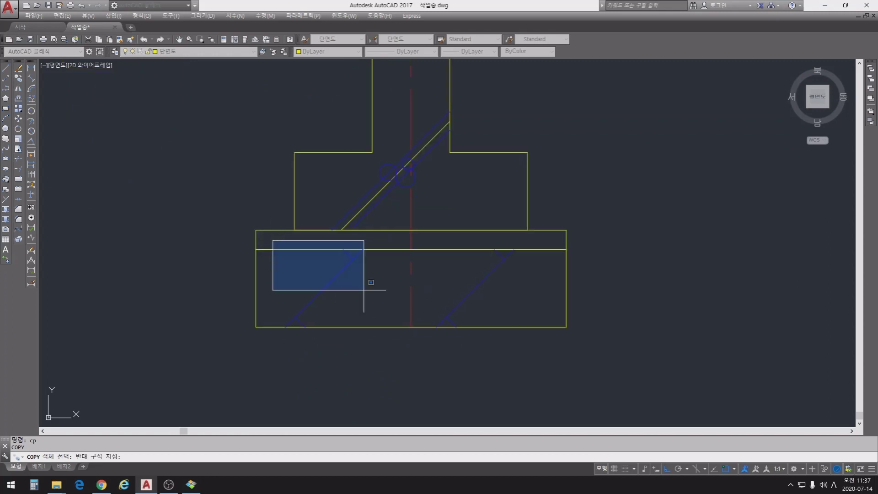
left_click(531, 366)
key("Return")
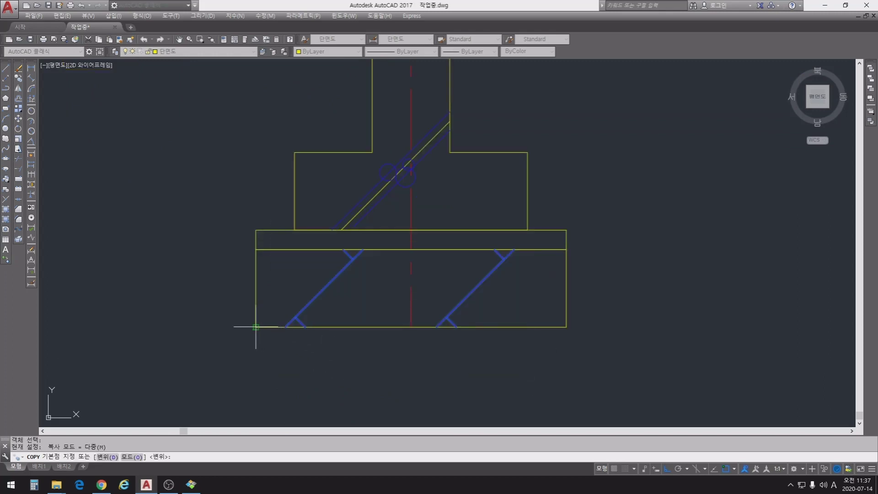
left_click(255, 326)
middle_click_drag(241, 272, 451, 387)
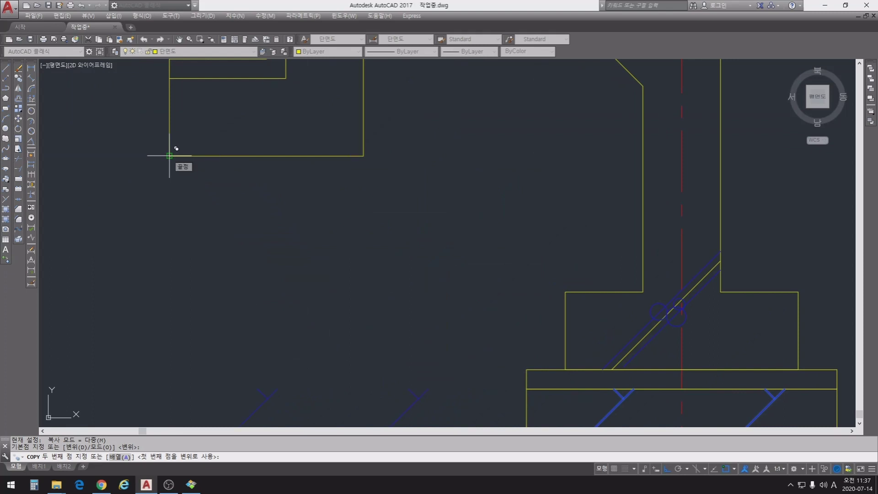
left_click(169, 155)
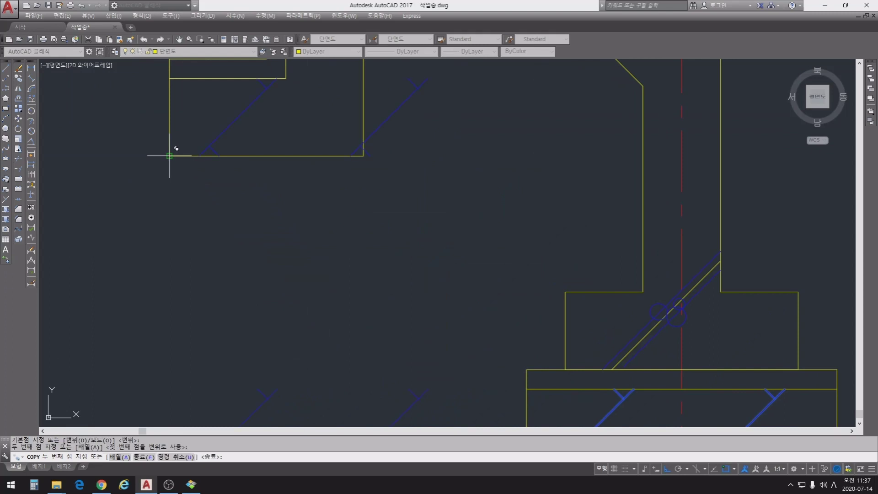
middle_click_drag(243, 197, 256, 348)
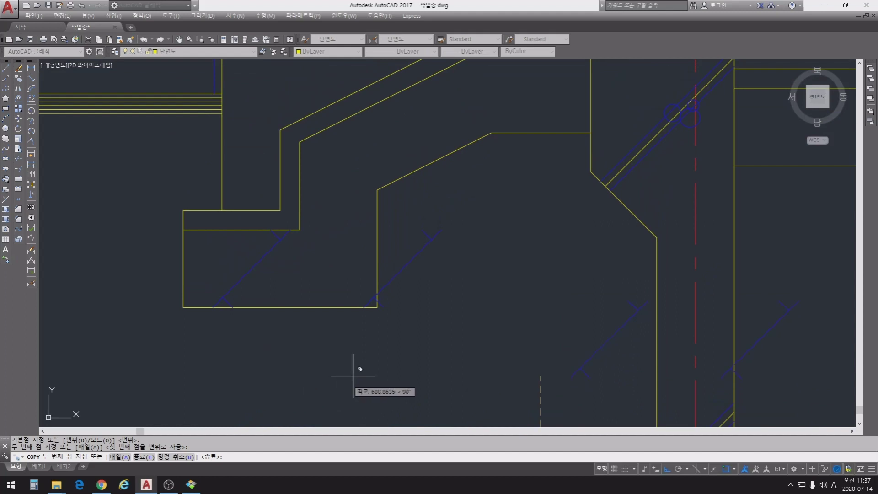
key("Escape")
key("Escape")
- Copy the hatch mark overhanging the step's base up to the inner corner where the 200 layer's underside starts to slope
type("cp")
key("space")
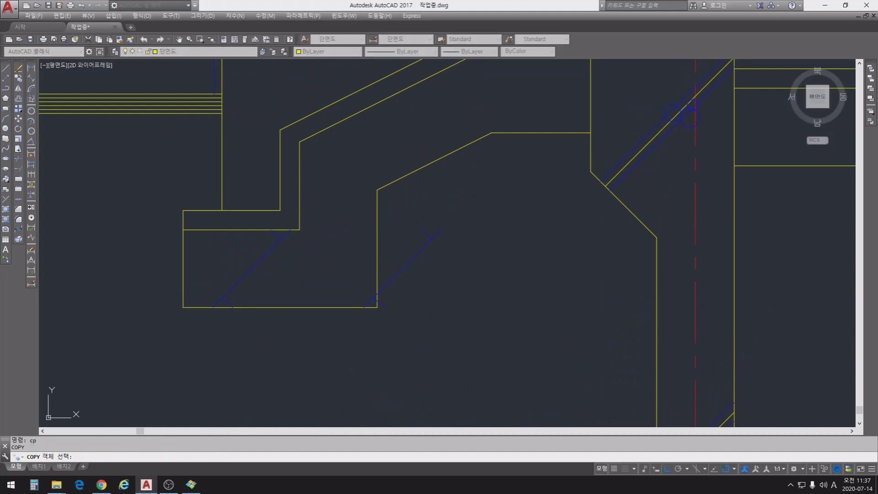
left_click(349, 192)
left_click(529, 369)
key("space")
left_click(365, 306)
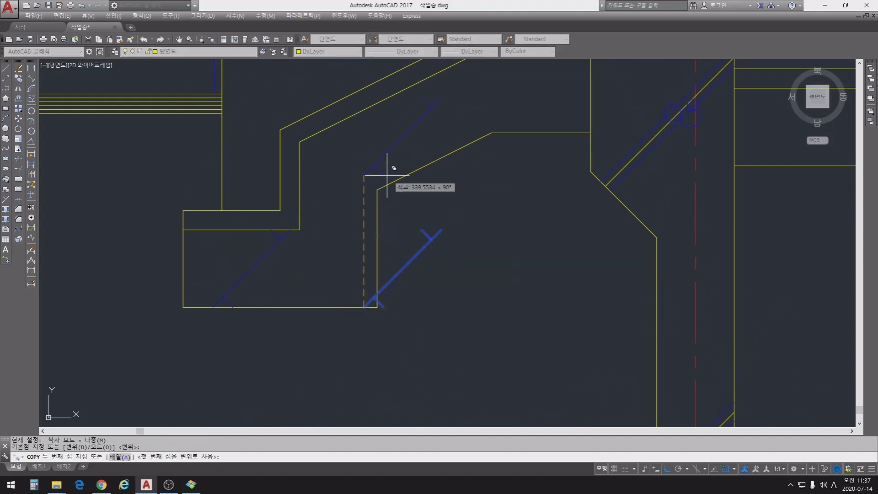
left_click(377, 190)
key("space")
middle_click_drag(451, 234, 445, 331)
key("Escape")
key("Escape")
- Extend the copied mark's diagonal to the 200 layer's horizontal upper line and its short tick to the sloped upper line
type("ex")
key("space")
left_click(516, 173)
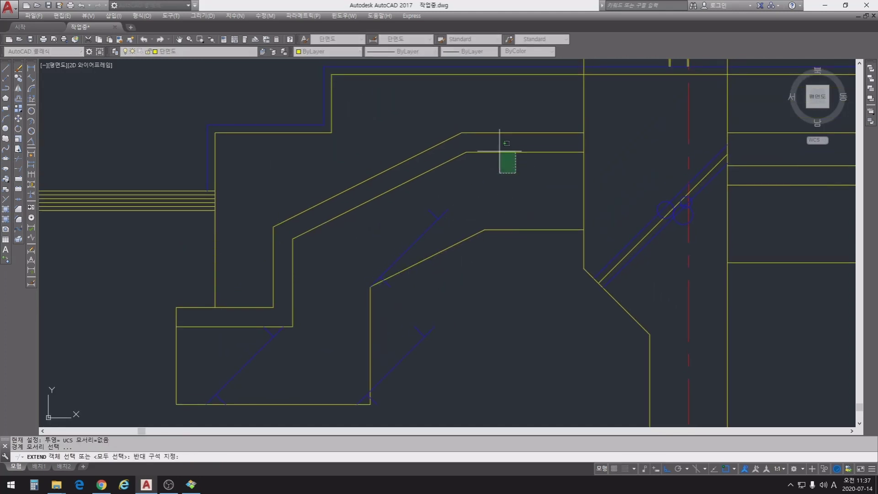
left_click(499, 150)
key("space")
left_click(467, 191)
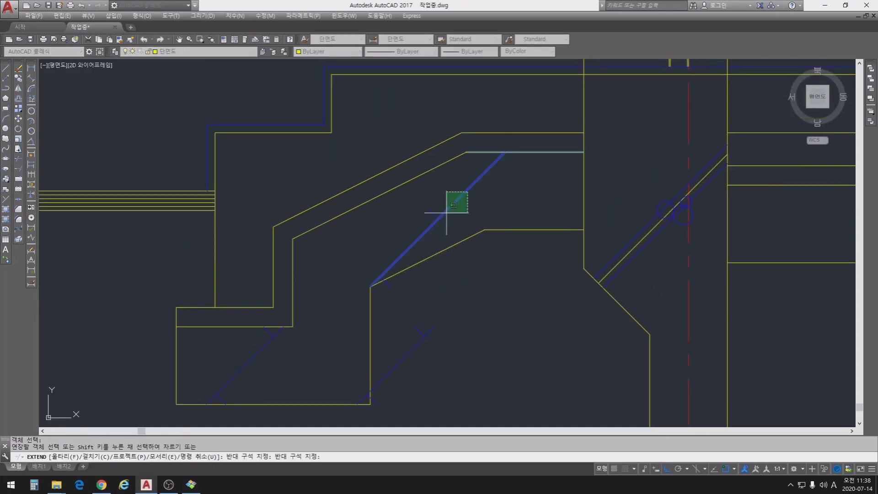
left_click(446, 212)
key("space")
key("space")
left_click(445, 182)
left_click(430, 167)
key("space")
left_click(432, 212)
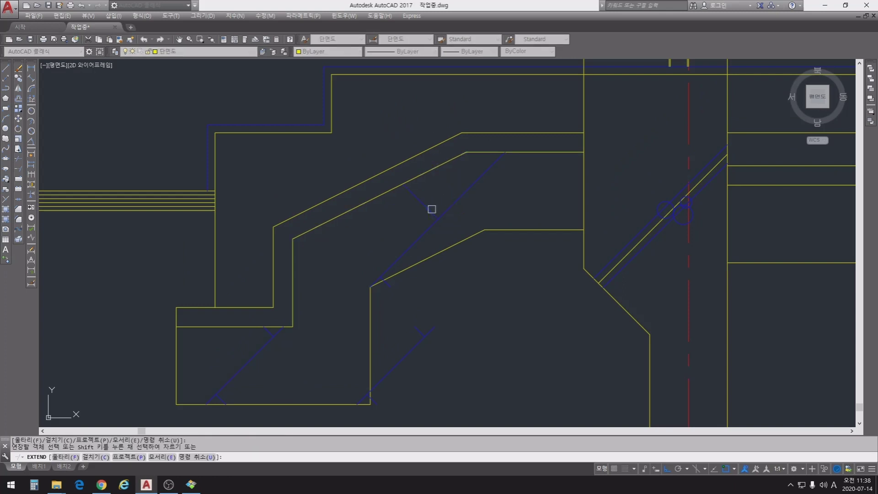
key("Escape")
key("Escape")
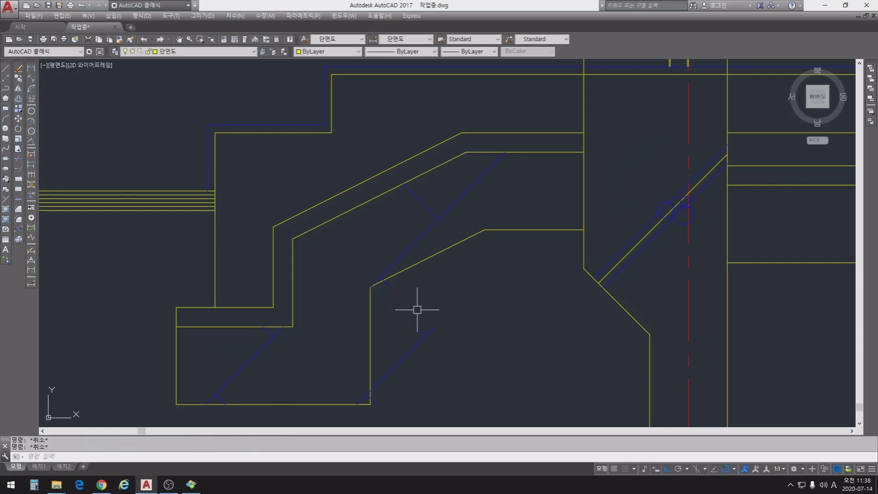
type("tr")
key("space")
scroll(402, 298, "up", 4)
key("Escape")
scroll(474, 329, "down", 4)
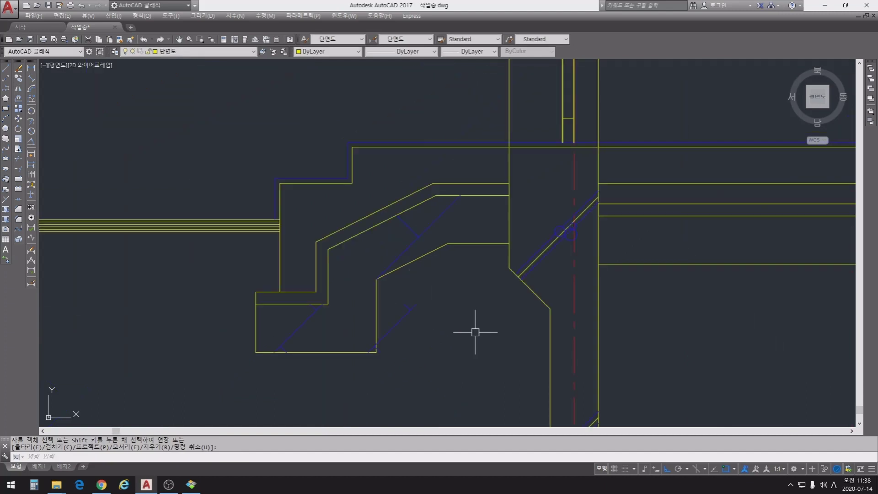
- Erase the leftover hatch mark overhanging the inner edge of the entrance step's base
type("e")
key("Return")
left_click(358, 301)
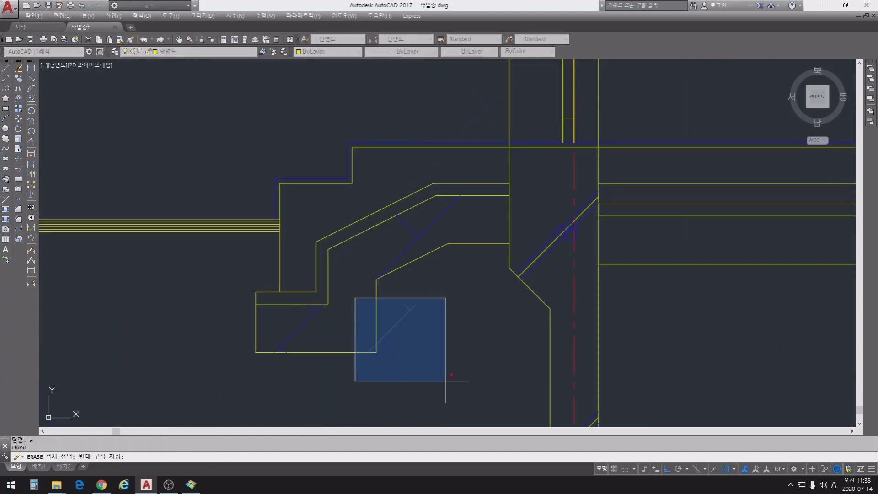
left_click(445, 379)
key("Return")
middle_click_drag(484, 391, 412, 392)
key("Escape")
- Copy the footing base's two hatch marks to the lower corner of the indoor slab's 200 layer, against the foundation wall
middle_click_drag(398, 323, 364, 203)
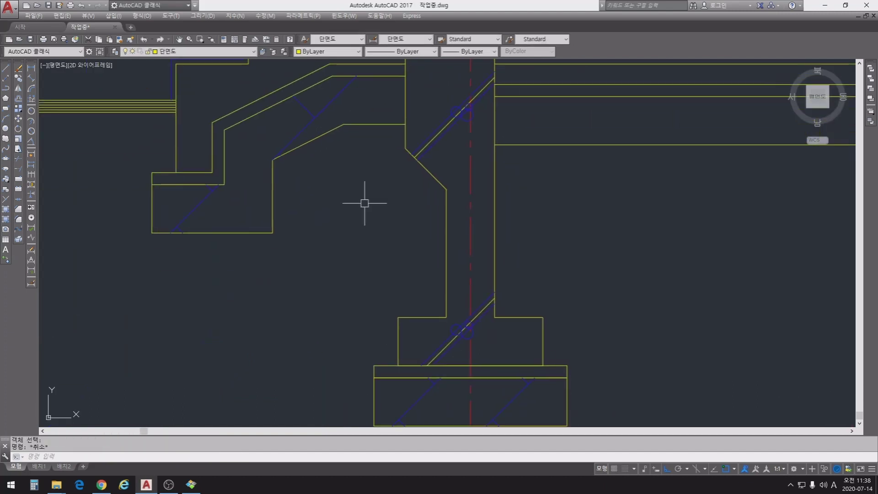
type("cp")
key("Return")
middle_click_drag(433, 306, 384, 174)
left_click(336, 240)
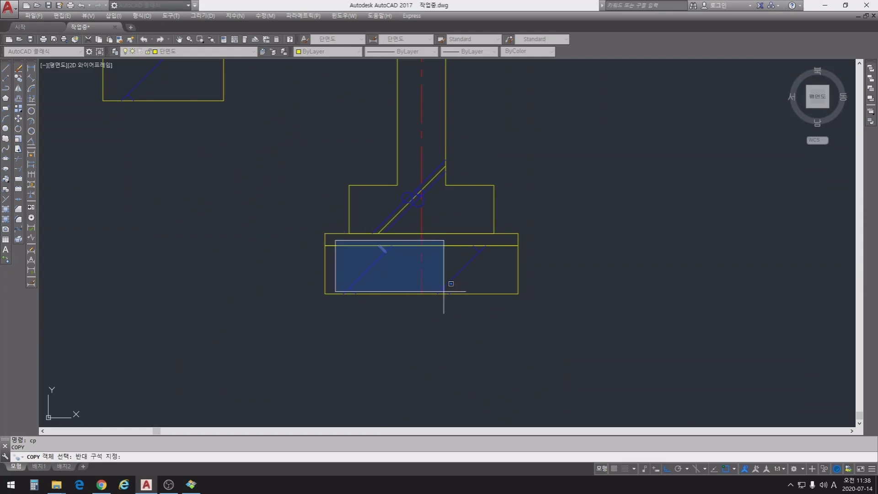
left_click(517, 333)
key("Return")
left_click(325, 293)
middle_click_drag(461, 120, 417, 363)
left_click(403, 256)
key("Escape")
key("Escape")
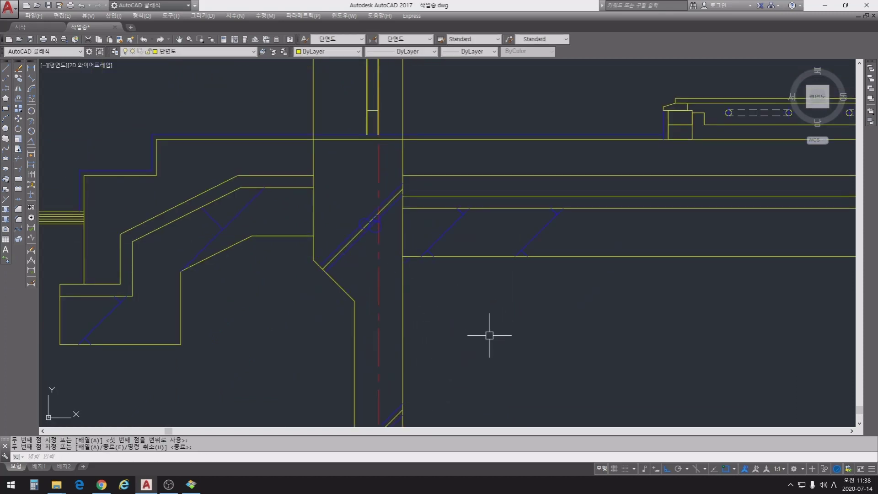
- Copy the slab layer's second hatch mark three times along the layer at the same spacing as the first pair
key("Return")
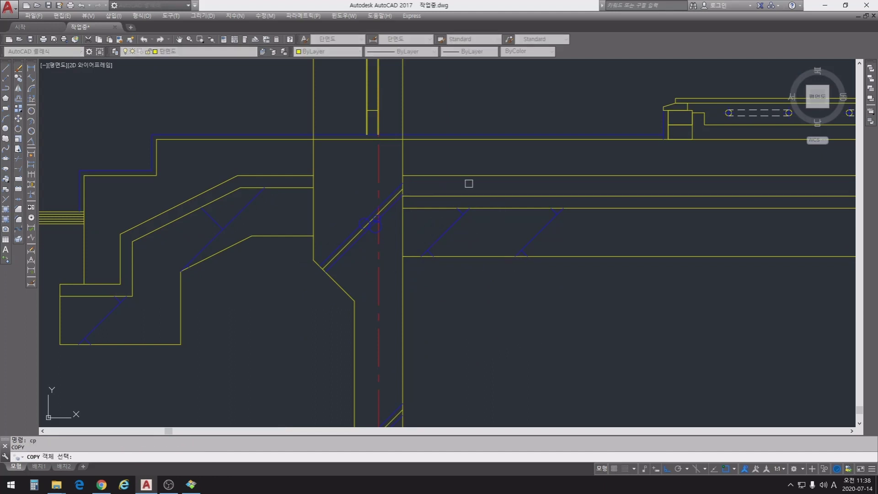
left_click(647, 333)
key("Return")
left_click(421, 256)
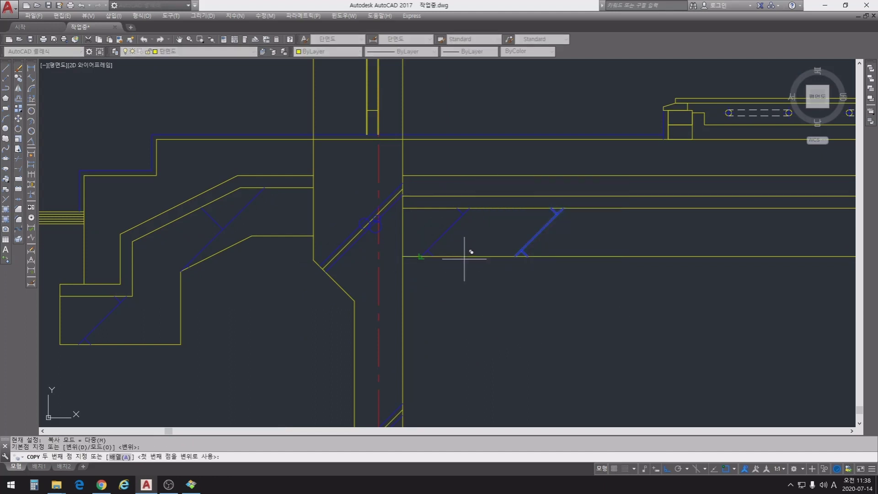
left_click(511, 256)
left_click(605, 256)
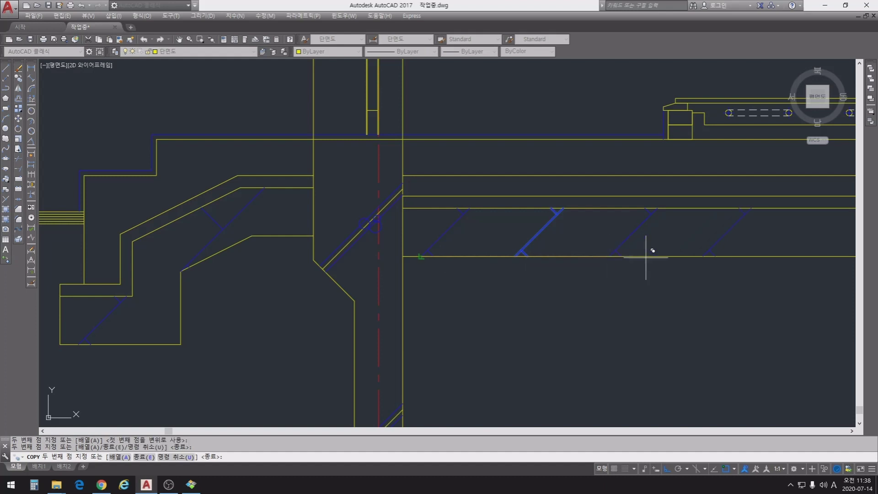
left_click(699, 254)
key("Return")
- Copy four of the indoor slab layer's hatch marks as a group three times along the 200 layer, past the section's far edge
key("Return")
left_click(505, 159)
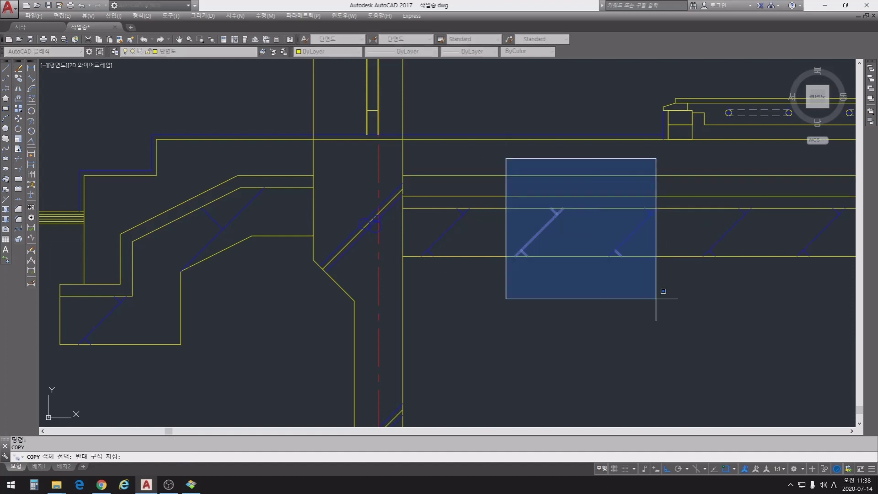
middle_click_drag(843, 353, 781, 367)
left_click(780, 367)
key("Return")
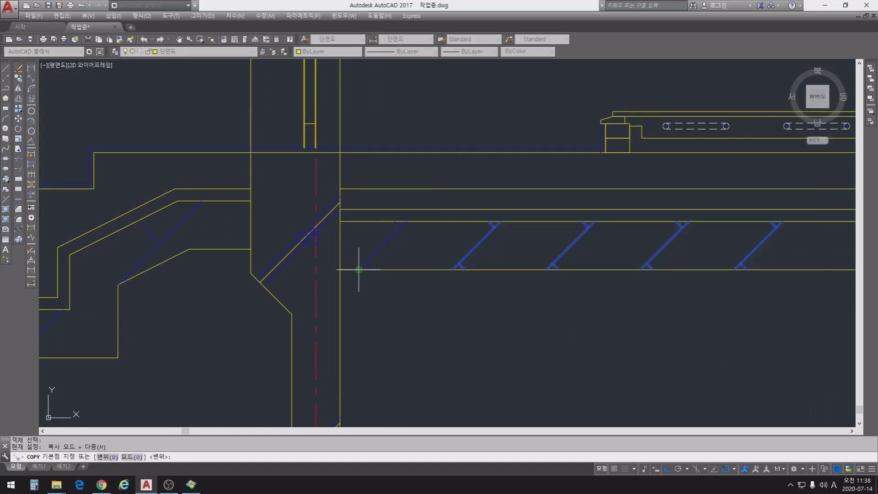
left_click(359, 269)
left_click(734, 269)
middle_click_drag(729, 296, 372, 349)
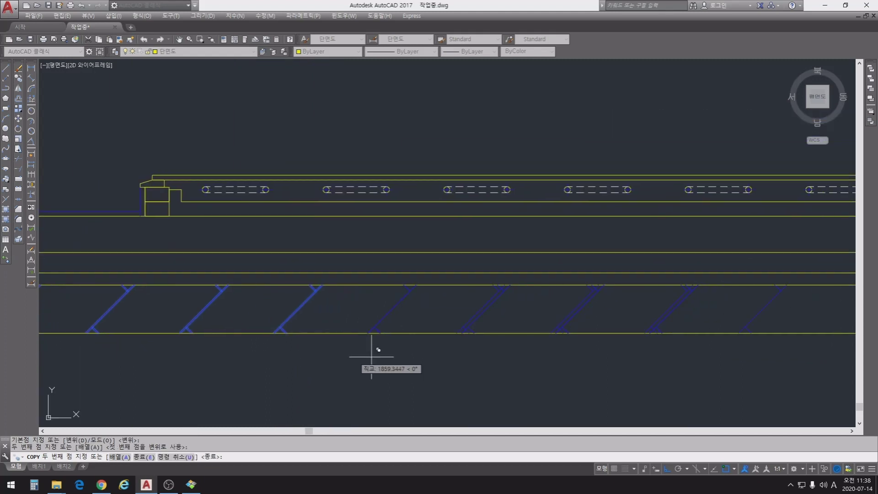
left_click(650, 333)
middle_click_drag(632, 345, 263, 347)
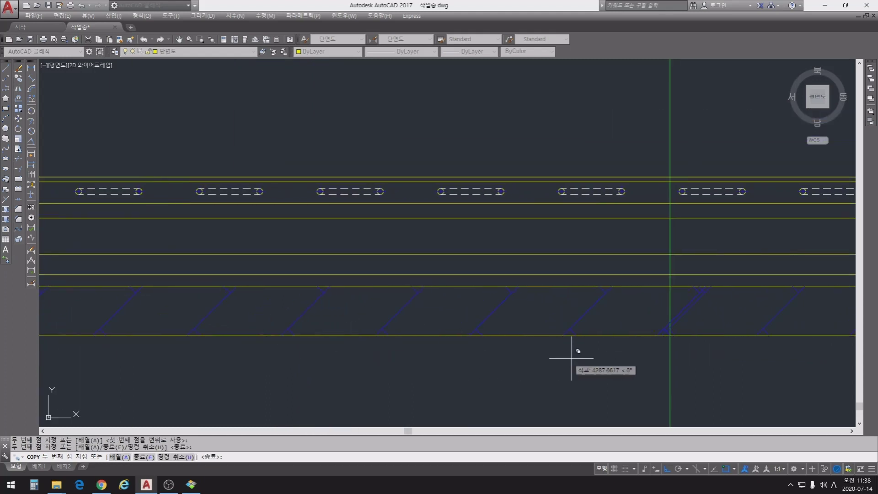
left_click(658, 335)
middle_click_drag(556, 345, 291, 349)
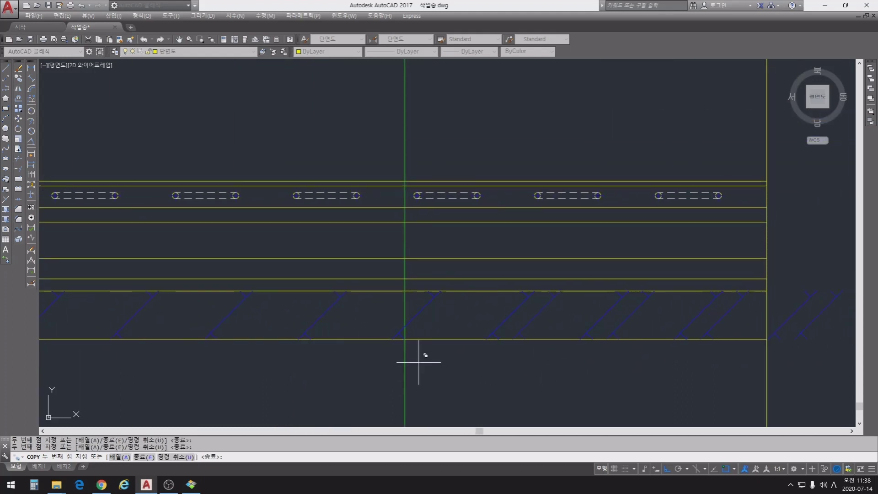
middle_click_drag(503, 376, 419, 378)
key("Escape")
key("Escape")
- Erase the hatch mark lying beyond the indoor slab's far edge line
type("e")
key("Return")
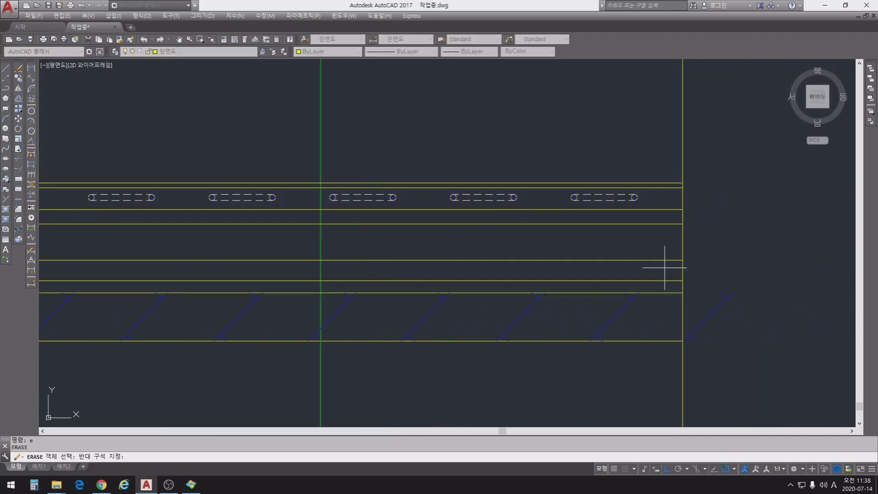
left_click(668, 264)
left_click(776, 372)
key("Return")
- Examine the hatch marks along the indoor slab, entrance step and footing across the whole A-section
scroll(609, 352, "down", 1)
middle_click_drag(609, 351, 724, 320)
scroll(425, 366, "down", 1)
middle_click_drag(425, 366, 664, 331)
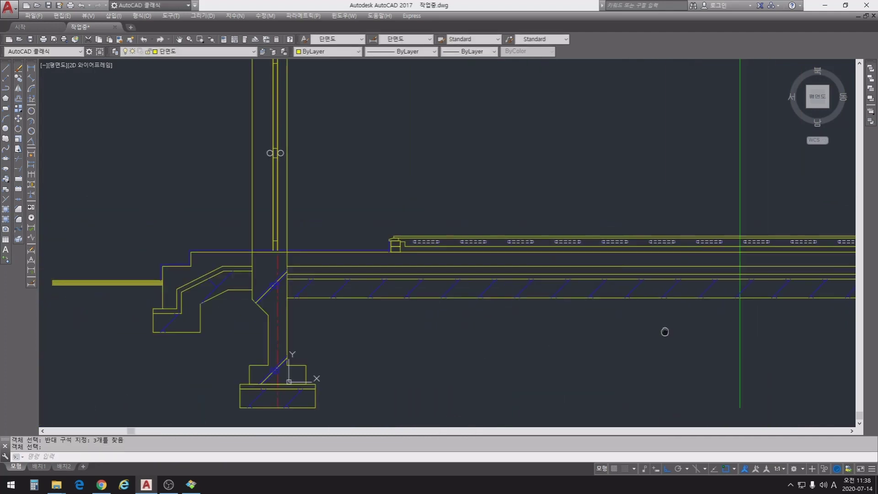
mouse_move(491, 357)
middle_mouse_down()
mouse_move(633, 327)
mouse_move(479, 362)
middle_mouse_up()
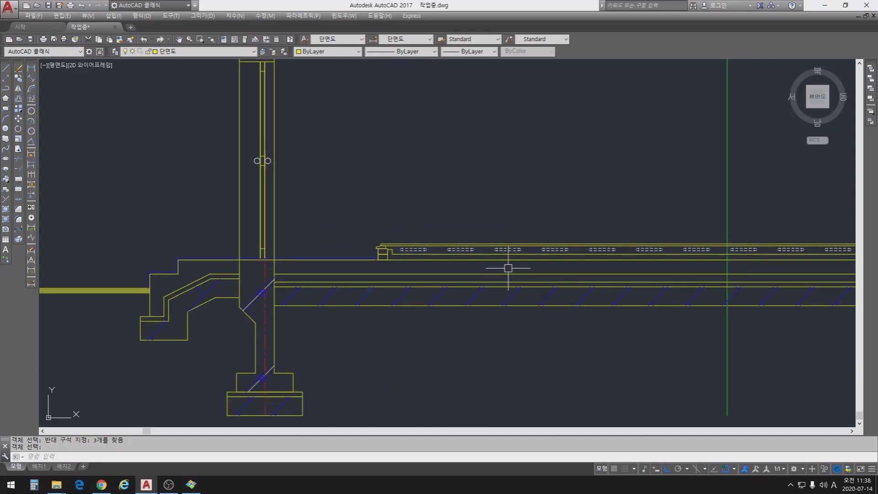
middle_click_drag(508, 268, 283, 270)
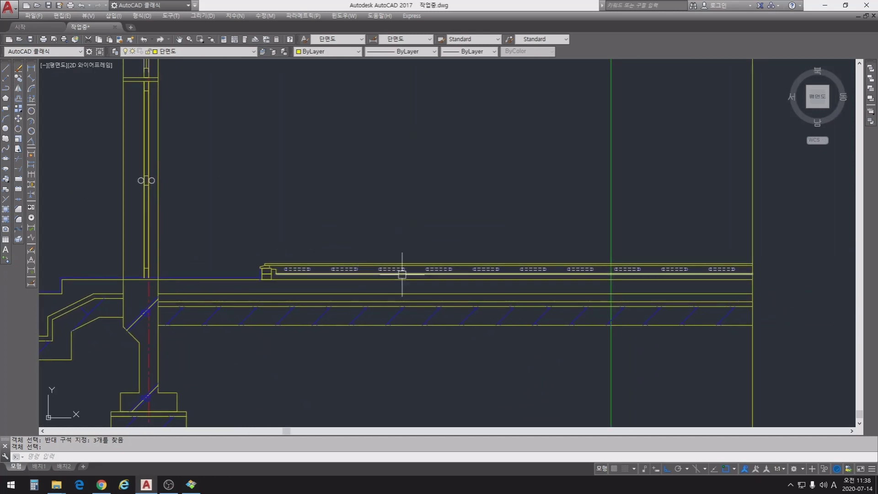
scroll(402, 275, "down", 2)
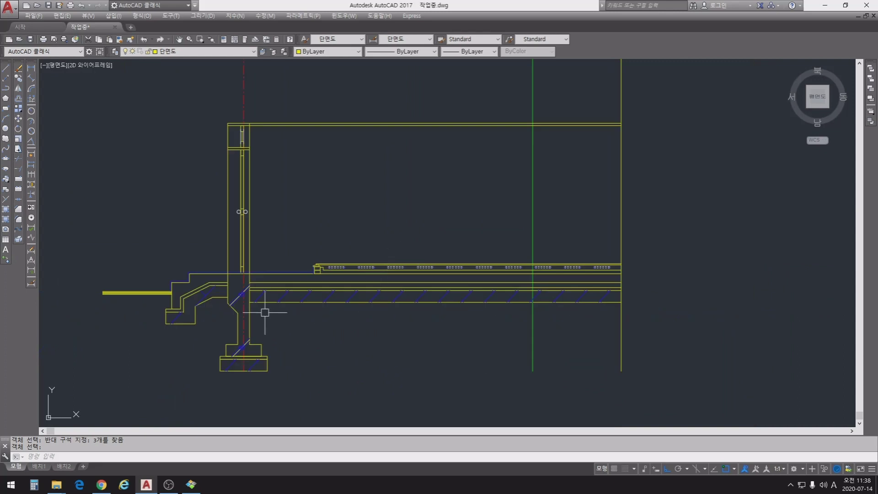
middle_click_drag(264, 312, 259, 303)
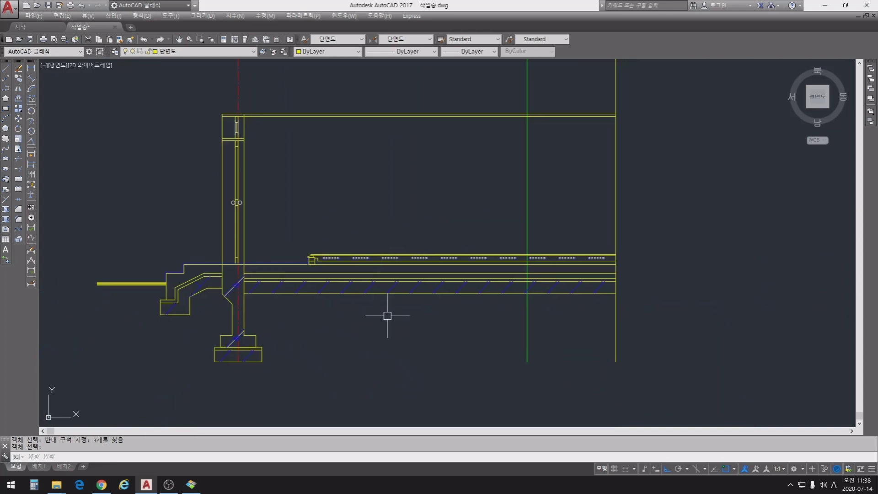